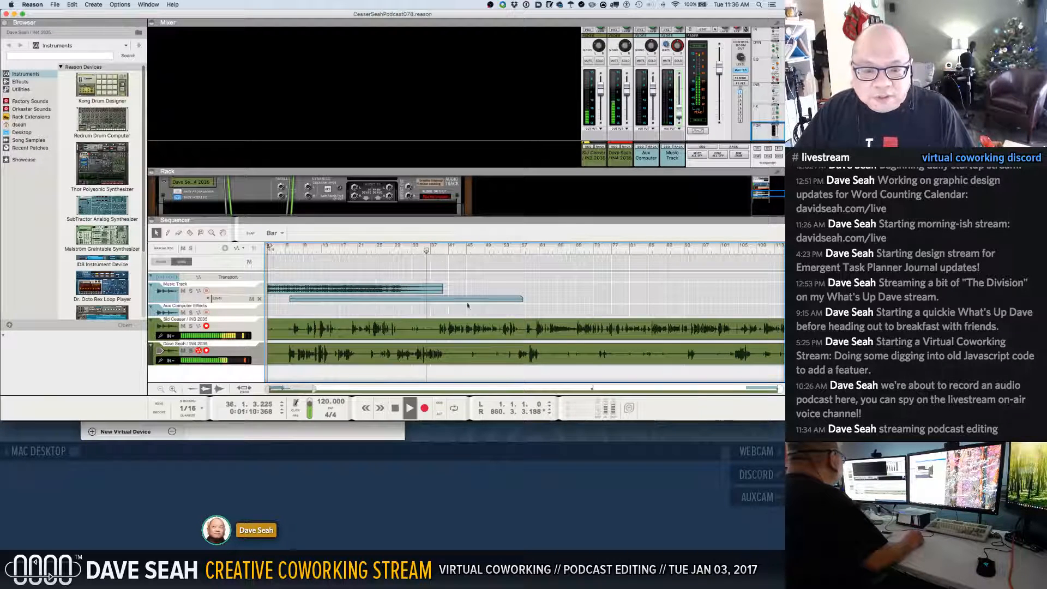
Stop the intro playback and listen to a short passage just before the closing music clip begins.
{"action": "key", "text": "space"}
{"action": "left_click_drag", "start_coordinate": [289, 389], "coordinate": [753, 410]}
{"action": "left_click", "coordinate": [460, 250]}
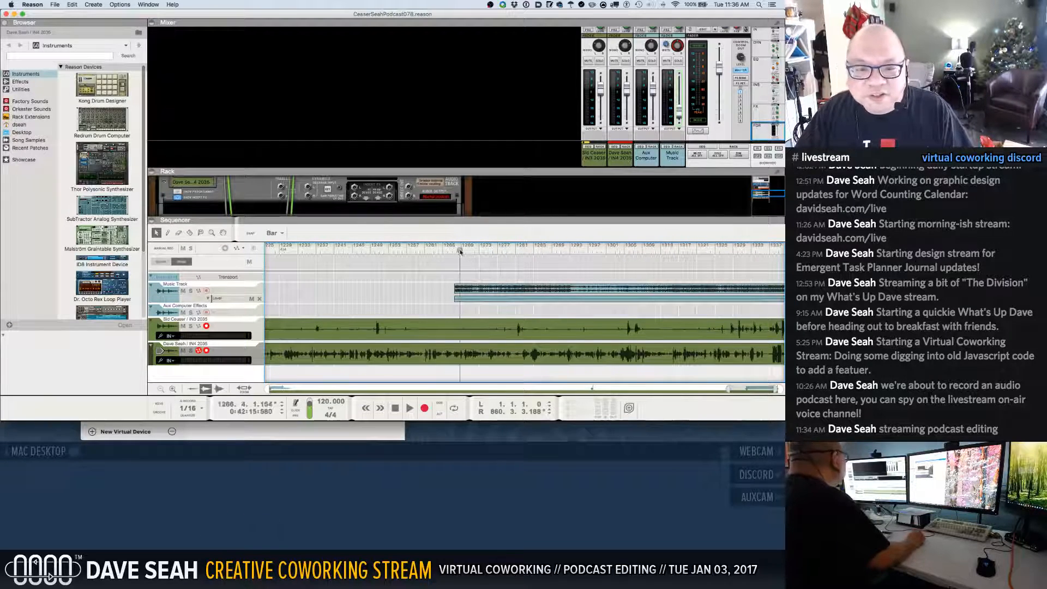
{"action": "left_click", "coordinate": [436, 250]}
{"action": "key", "text": "space"}
{"action": "key", "text": "space"}
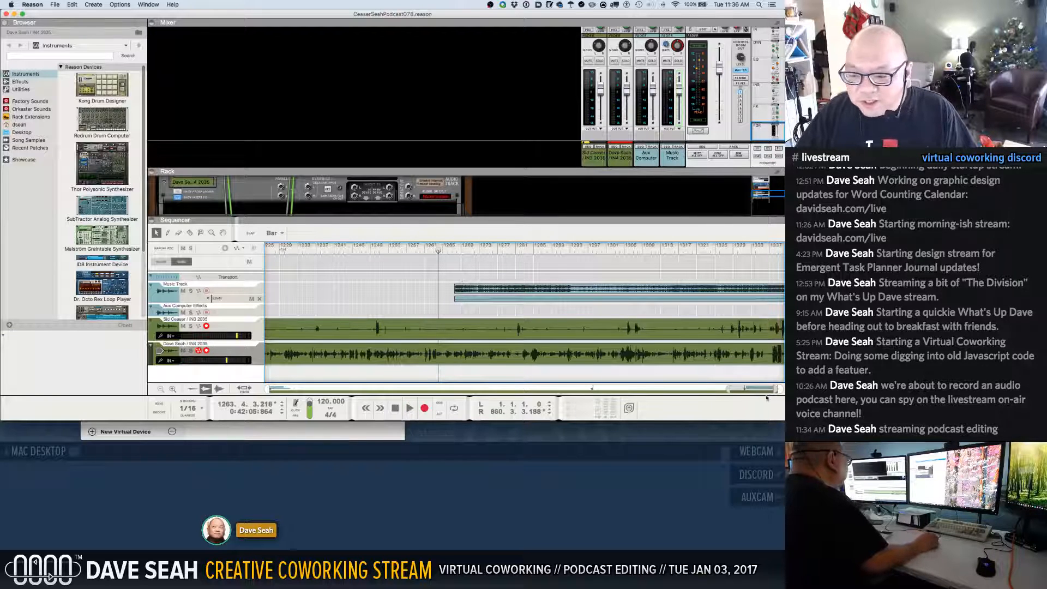
Review the two voice tracks across the middle of the episode and play the transition into the closing music.
{"action": "left_click_drag", "start_coordinate": [727, 389], "coordinate": [491, 373]}
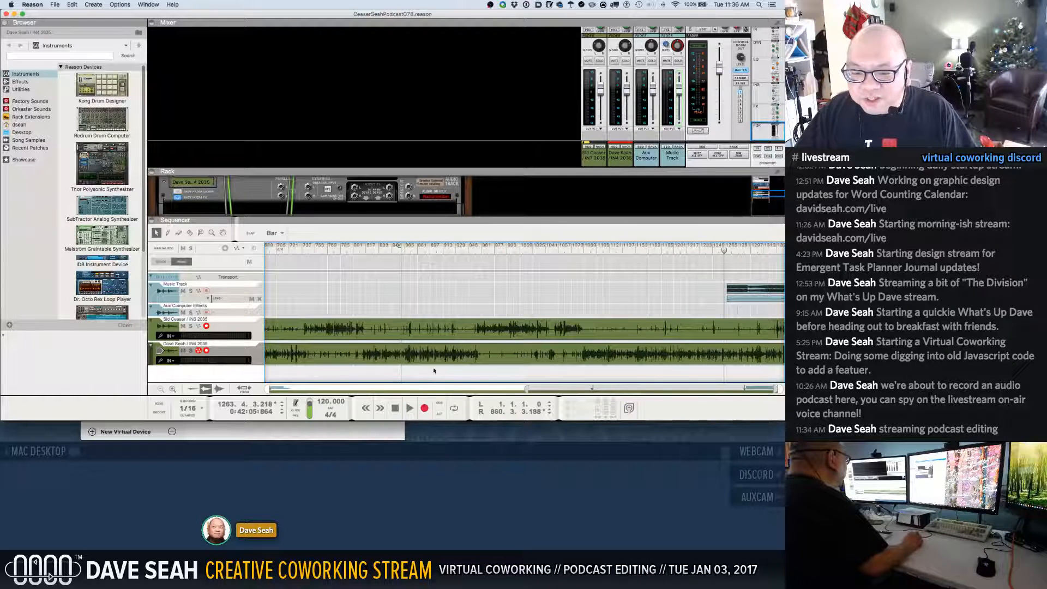
{"action": "scroll", "coordinate": [434, 370], "scroll_direction": "left", "scroll_amount": 10}
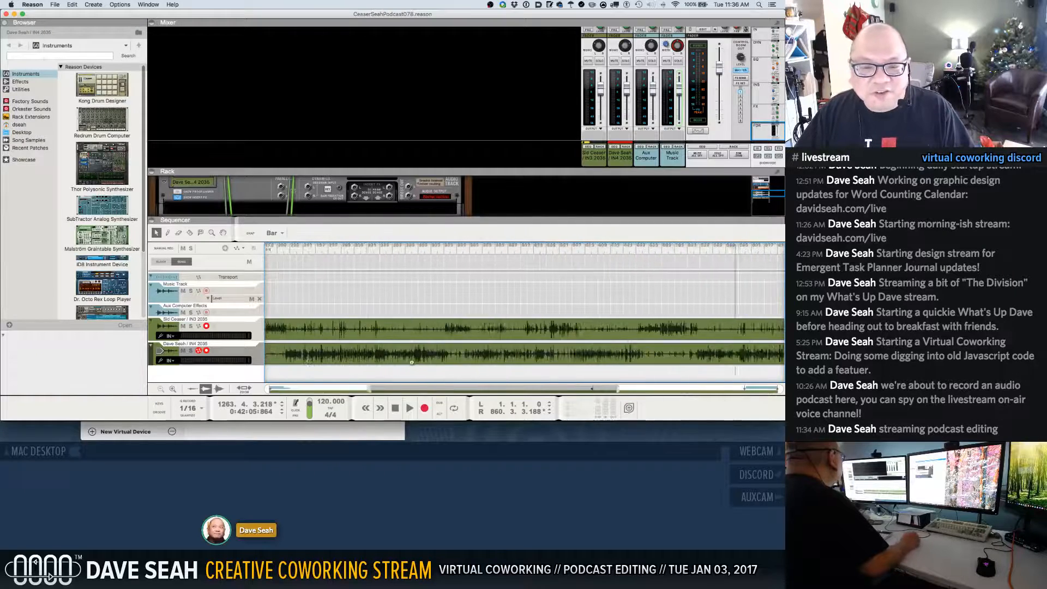
{"action": "scroll", "coordinate": [512, 365], "scroll_direction": "right", "scroll_amount": 10}
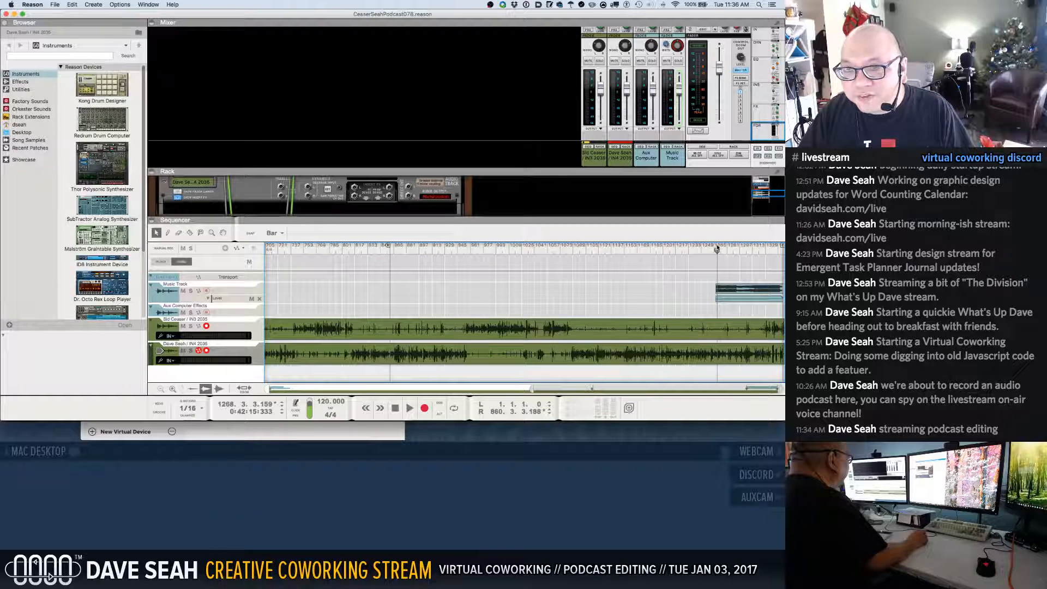
{"action": "left_click_drag", "start_coordinate": [717, 248], "coordinate": [784, 250]}
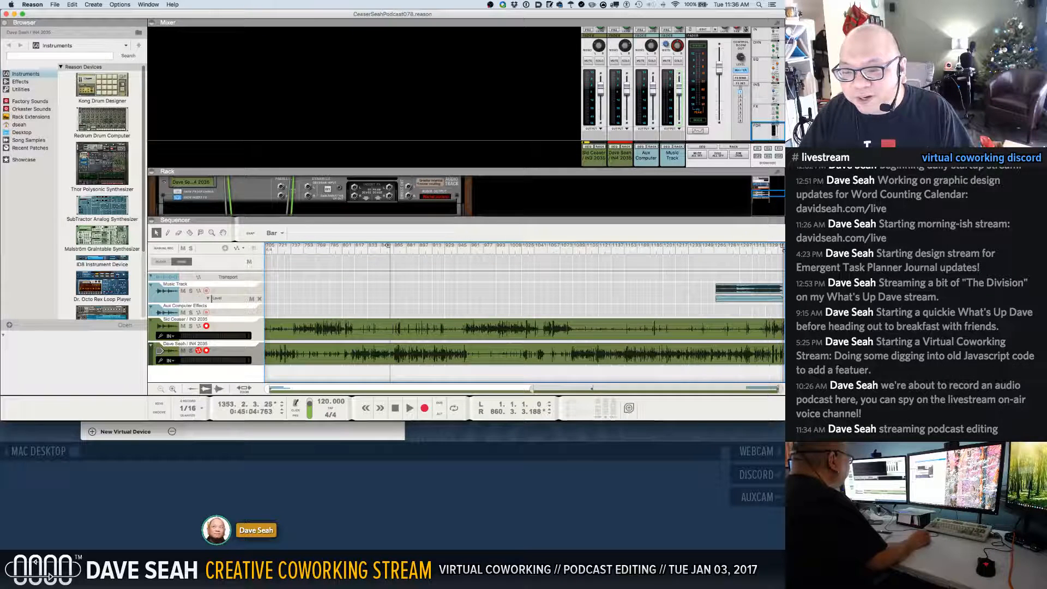
{"action": "left_click", "coordinate": [712, 250]}
{"action": "key", "text": "space"}
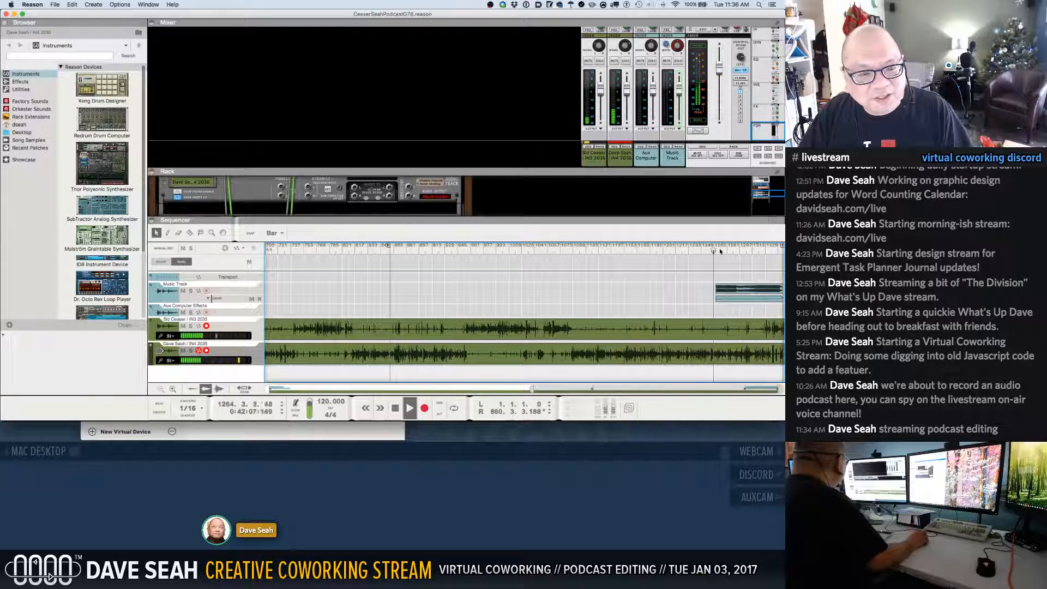
{"action": "left_click", "coordinate": [726, 250]}
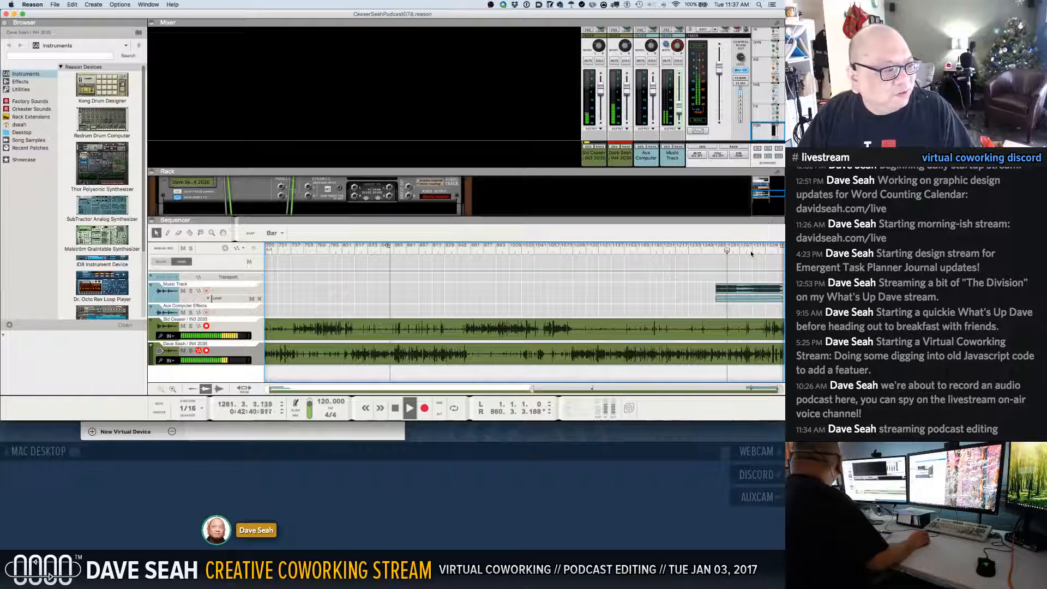
{"action": "key", "text": "space"}
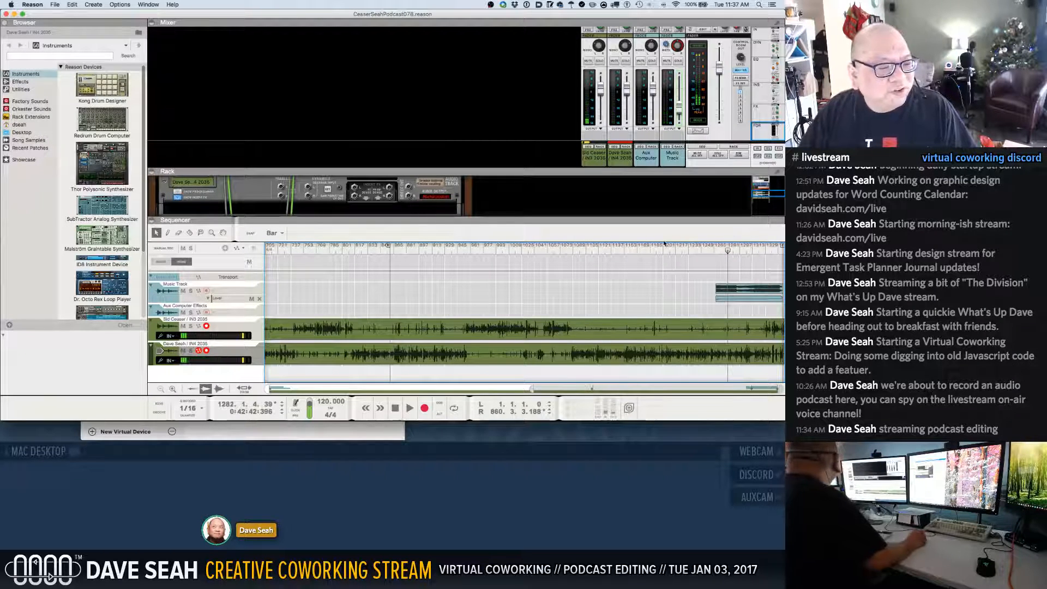
Export the song as an Audio IFF File to the Podcasts folder, replacing the existing CeaserSeahPodcast078.aif.
{"action": "left_click_drag", "start_coordinate": [558, 391], "coordinate": [279, 375]}
{"action": "left_click", "coordinate": [55, 4]}
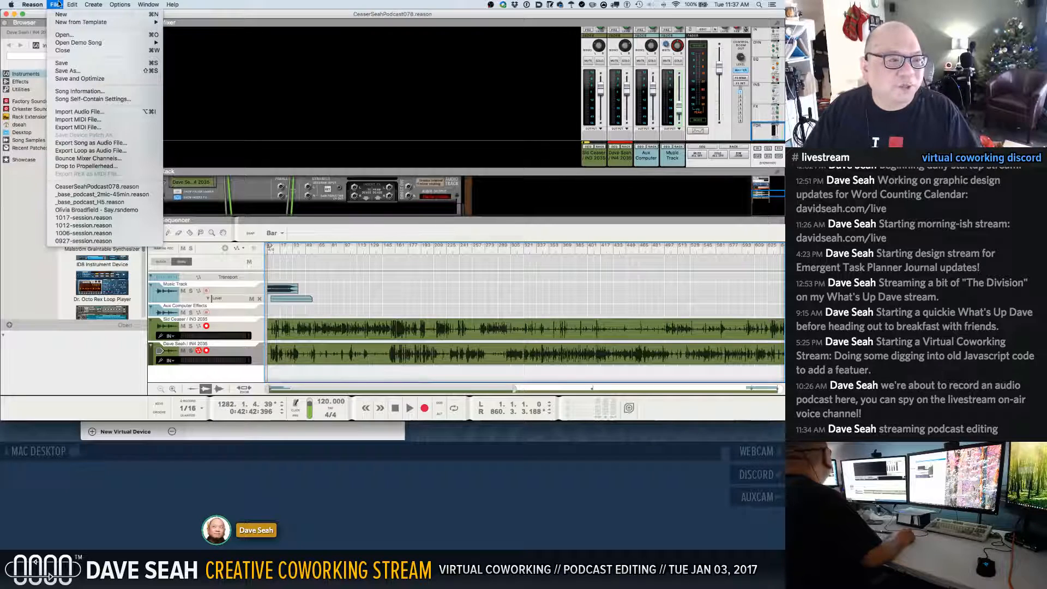
{"action": "left_click", "coordinate": [106, 143]}
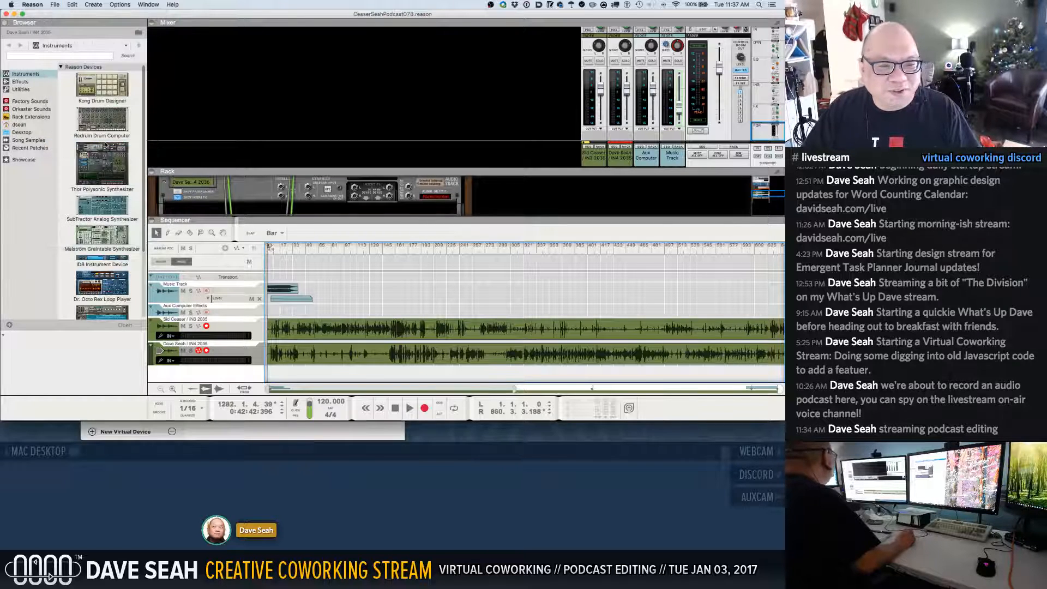
{"action": "scroll", "coordinate": [423, 213], "scroll_direction": "down", "scroll_amount": 3}
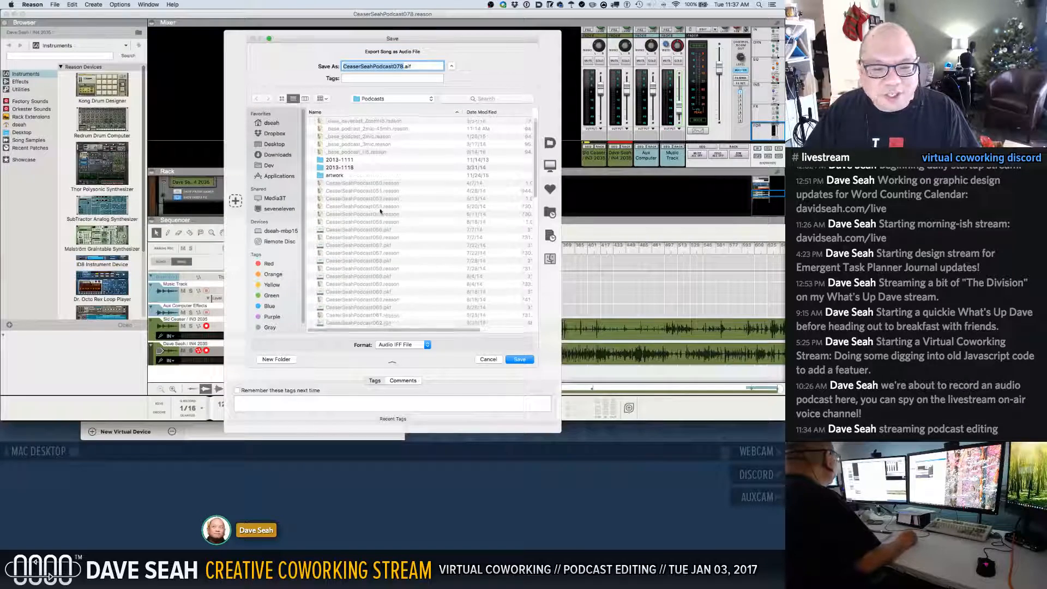
{"action": "scroll", "coordinate": [423, 213], "scroll_direction": "down", "scroll_amount": 5}
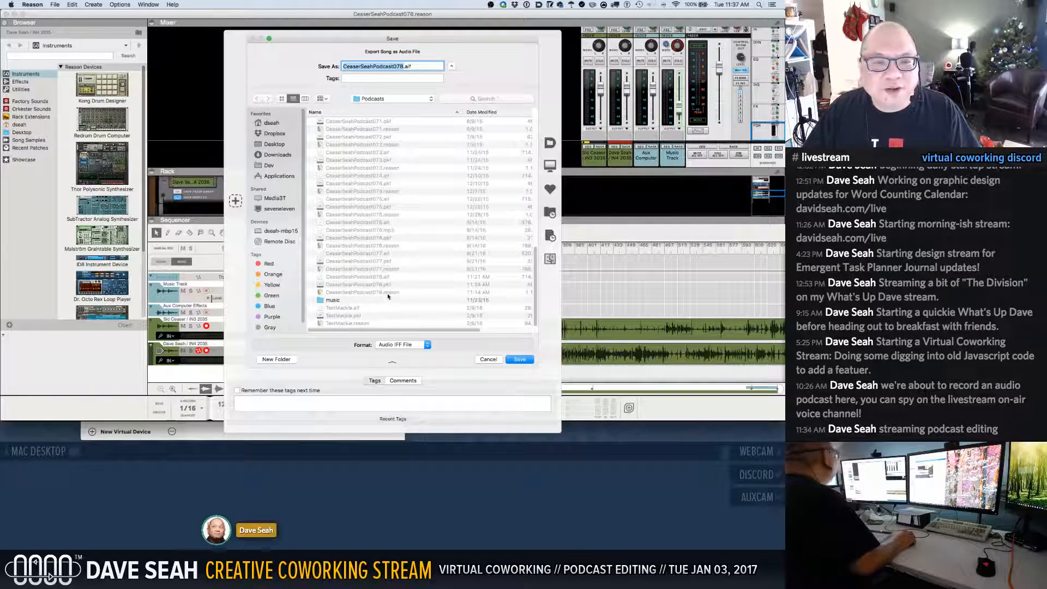
{"action": "left_click", "coordinate": [517, 361]}
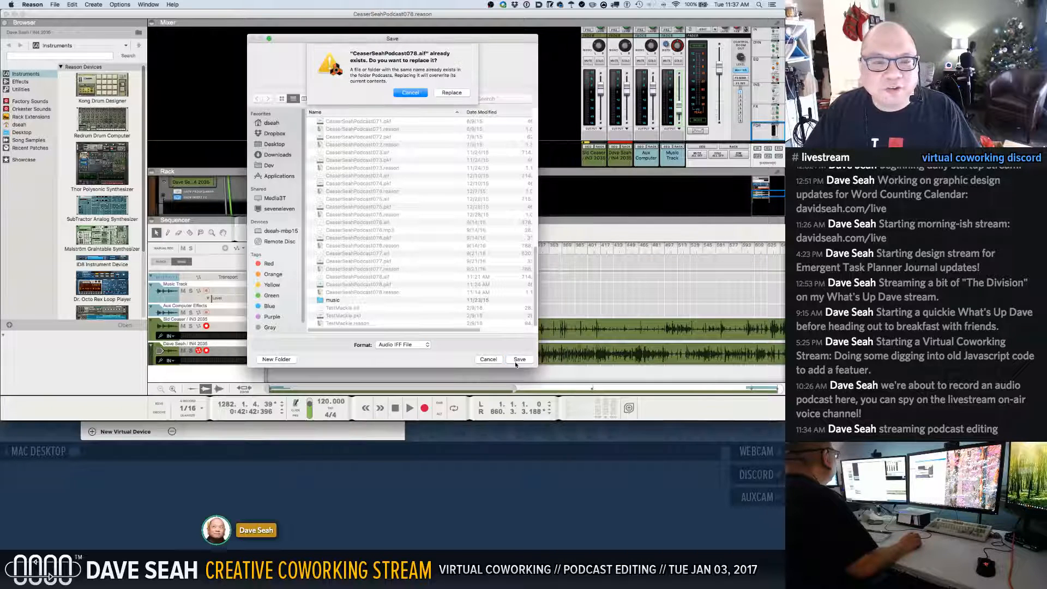
{"action": "left_click", "coordinate": [446, 93]}
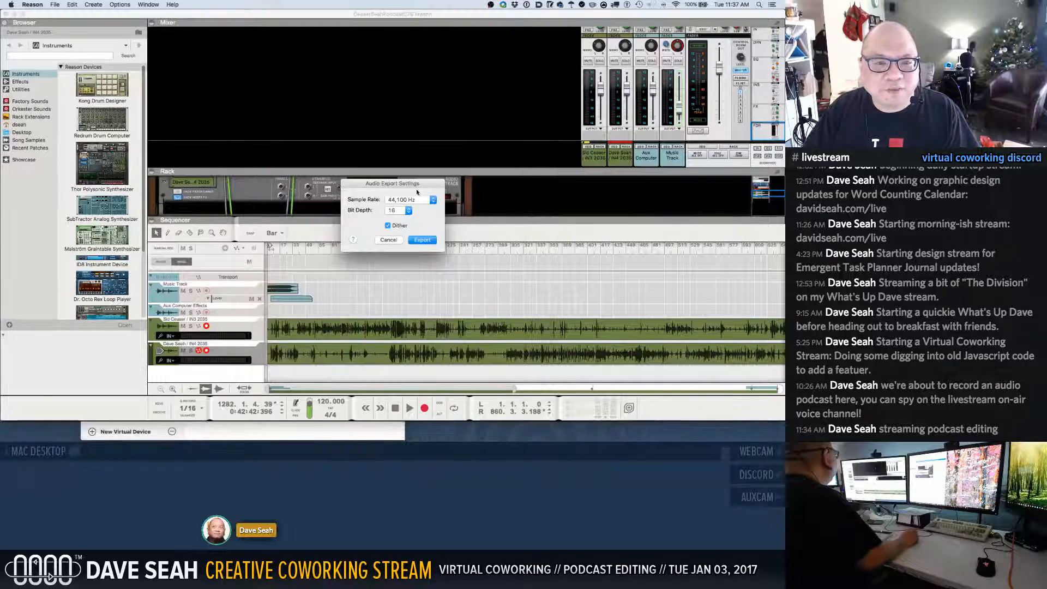
Set the export sample rate to 48,000 Hz and bit depth to 24, and run the export.
{"action": "left_click", "coordinate": [410, 199]}
{"action": "left_click", "coordinate": [407, 209]}
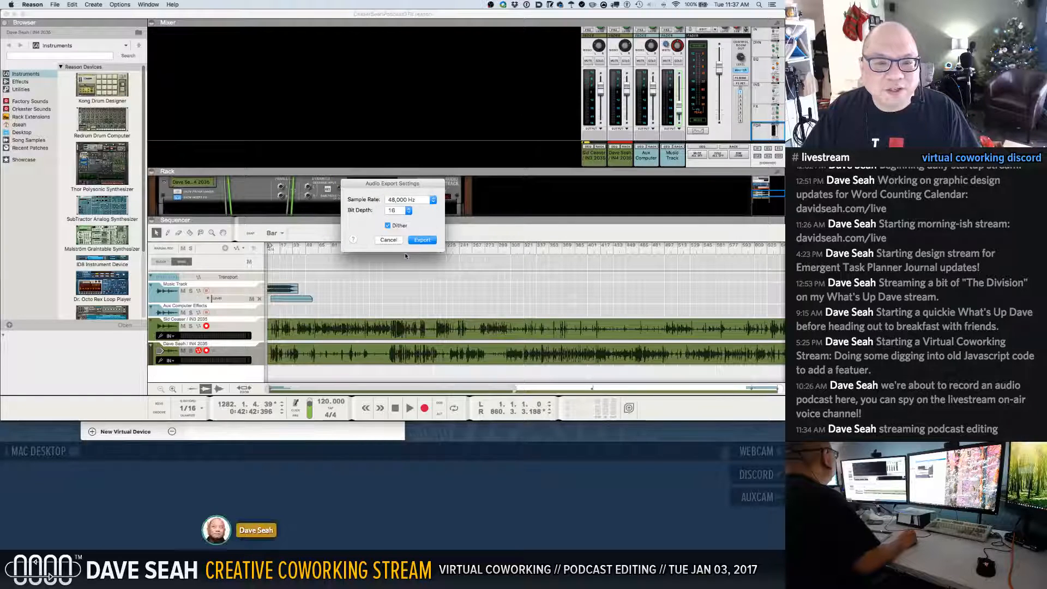
{"action": "left_click", "coordinate": [399, 210]}
{"action": "left_click", "coordinate": [397, 220]}
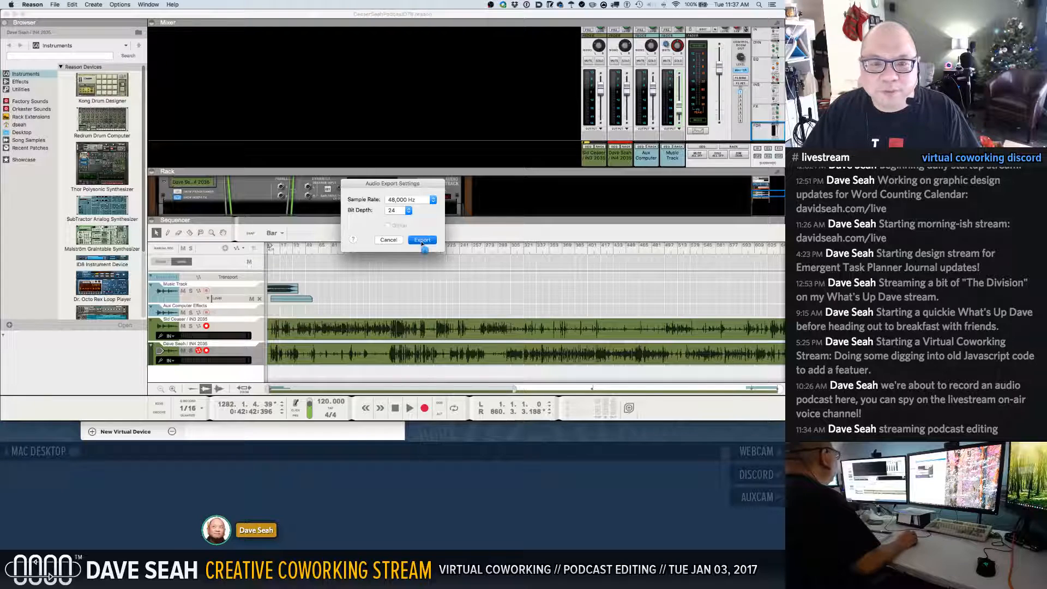
{"action": "left_click", "coordinate": [422, 241]}
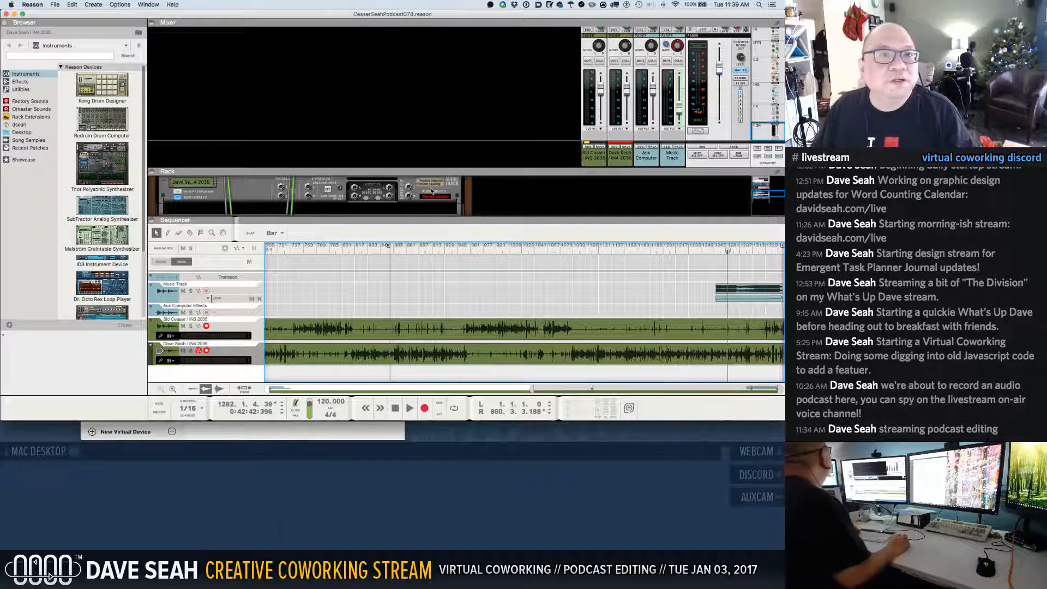
Switch to the Podcasts folder in Finder, select CeaserSeahPodcast078.aif, and close the Loopback window.
{"action": "key", "text": "super+h"}
{"action": "left_click", "coordinate": [398, 149]}
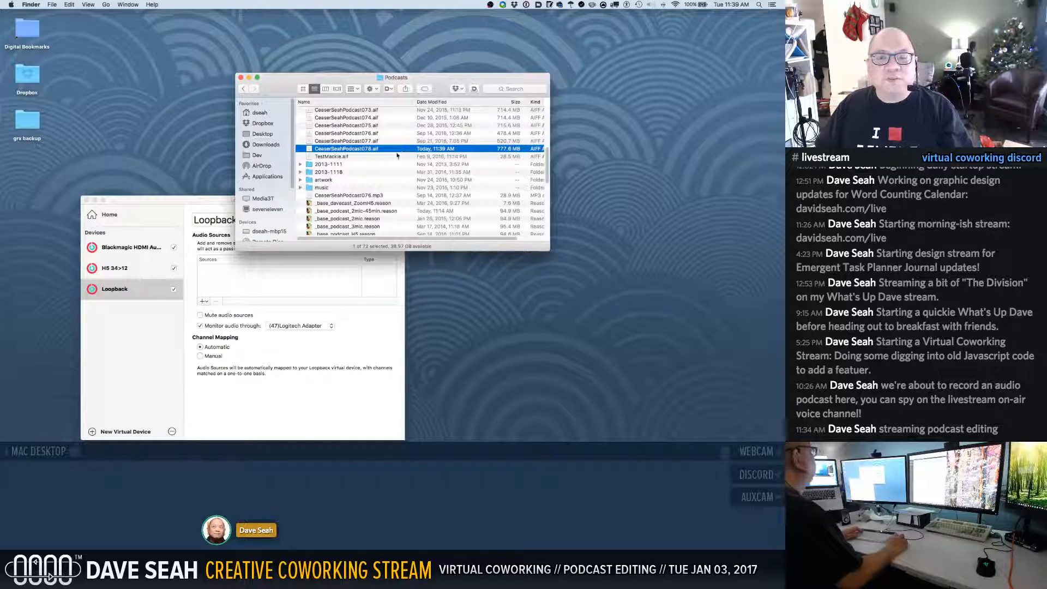
{"action": "left_click", "coordinate": [348, 325]}
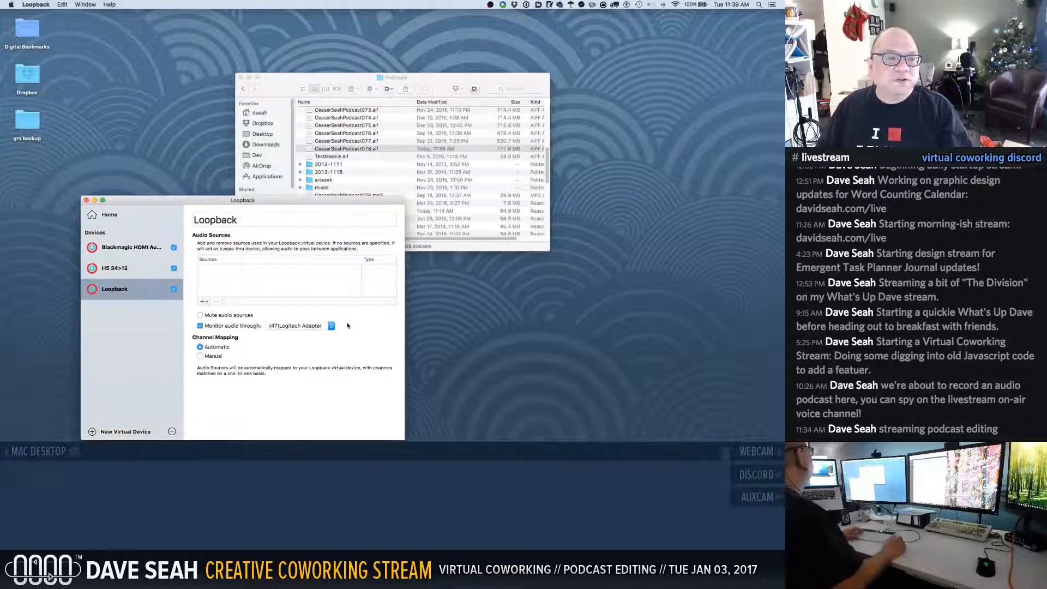
{"action": "left_click", "coordinate": [86, 200]}
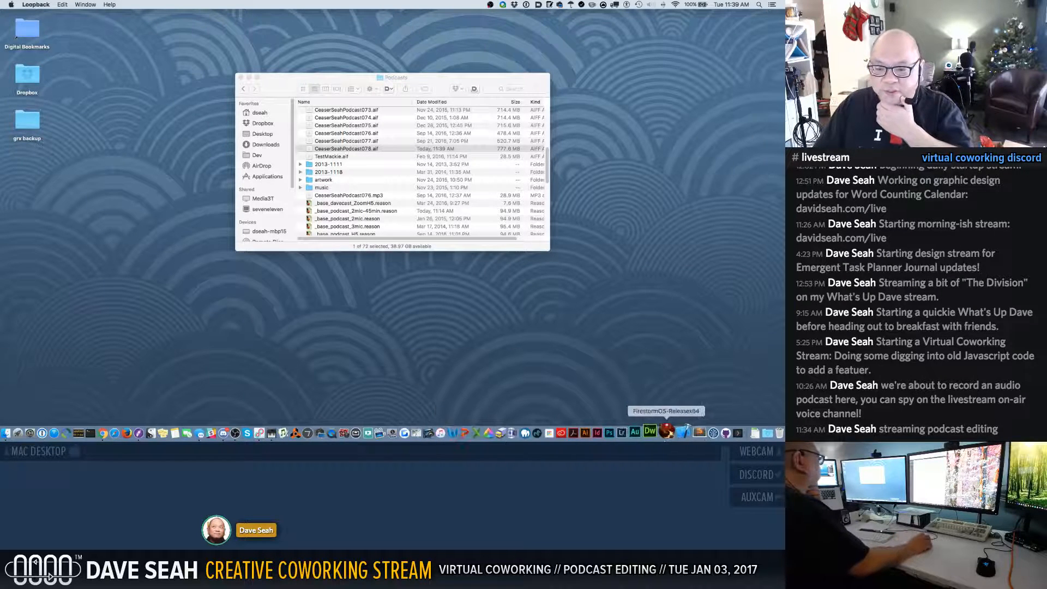
Open CeaserSeahPodcast078.aif in Adobe Audition CC 2017 and enlarge its window to fill the screen.
{"action": "right_click", "coordinate": [359, 148]}
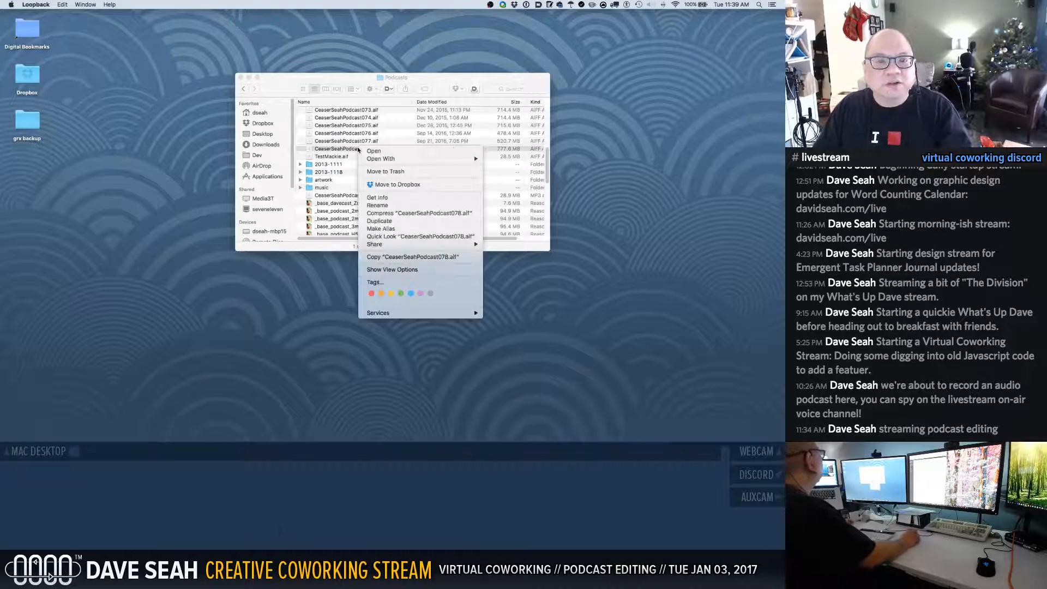
{"action": "mouse_move", "coordinate": [374, 161]}
{"action": "left_click", "coordinate": [507, 172]}
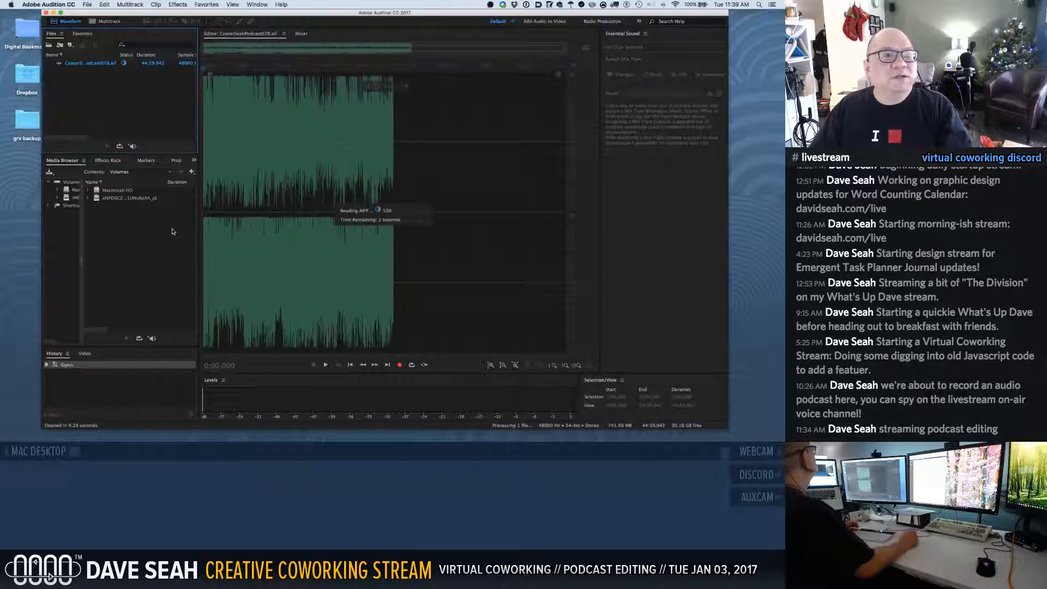
{"action": "left_click", "coordinate": [61, 12]}
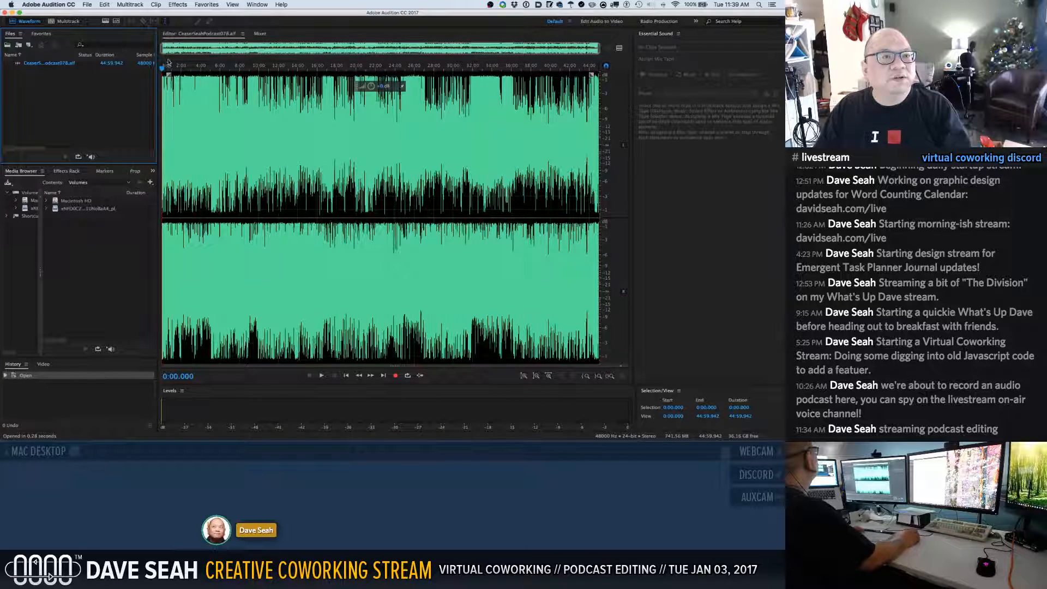
Listen to the exported episode at its start, at about 4:15 and at about 38:51 to check the levels.
{"action": "key", "text": "space"}
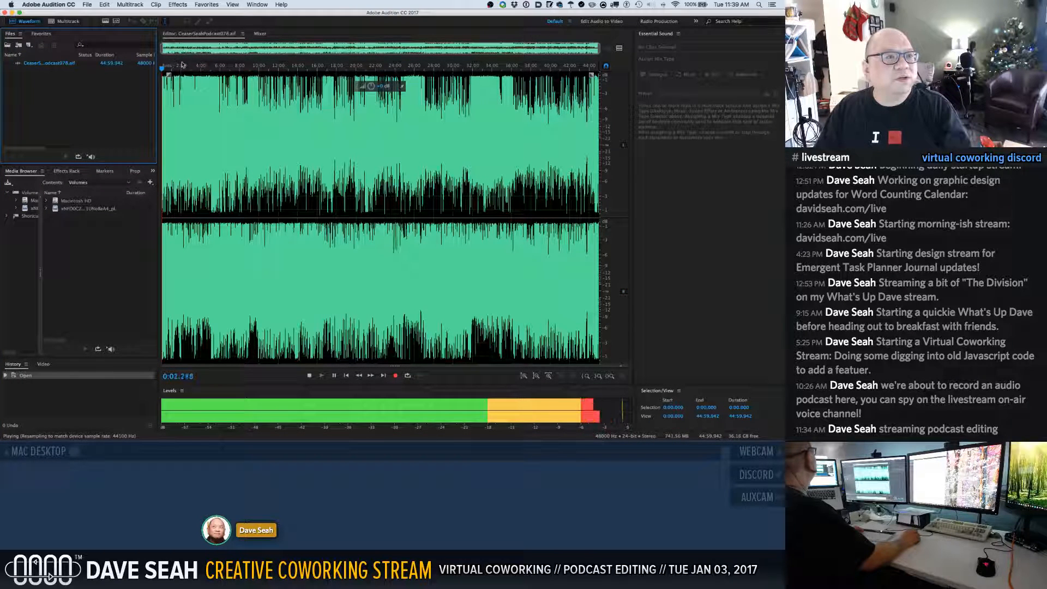
{"action": "left_click", "coordinate": [202, 68]}
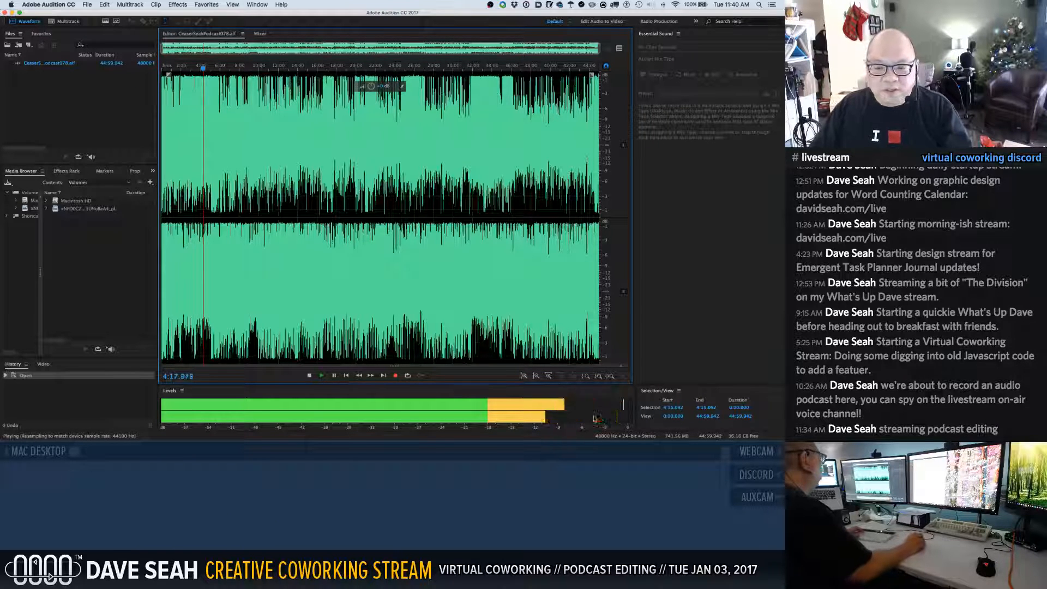
{"action": "key", "text": "space"}
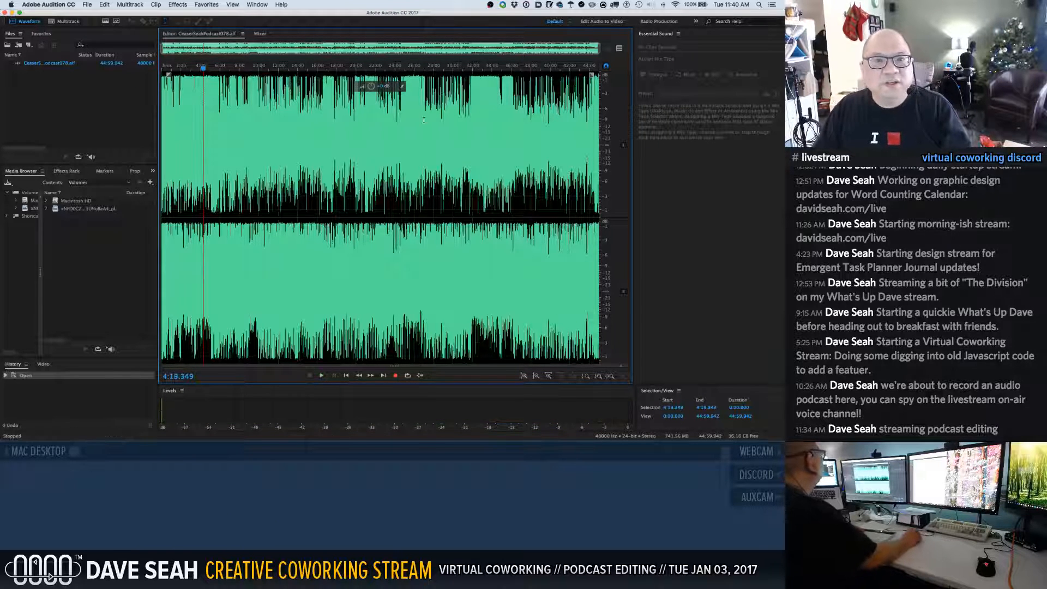
{"action": "left_click_drag", "start_coordinate": [392, 69], "coordinate": [539, 71]}
{"action": "key", "text": "space"}
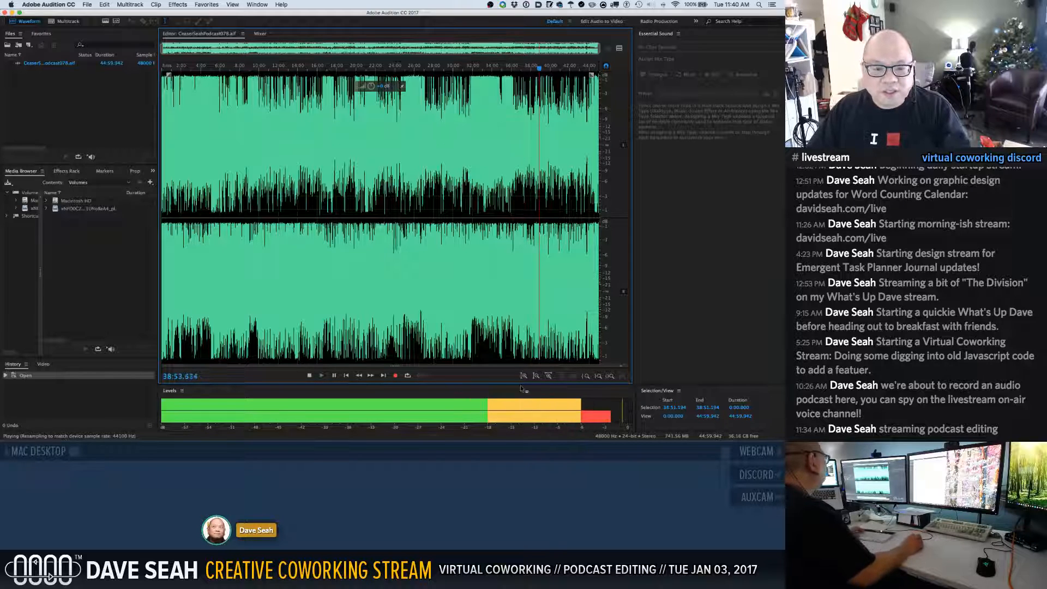
{"action": "key", "text": "space"}
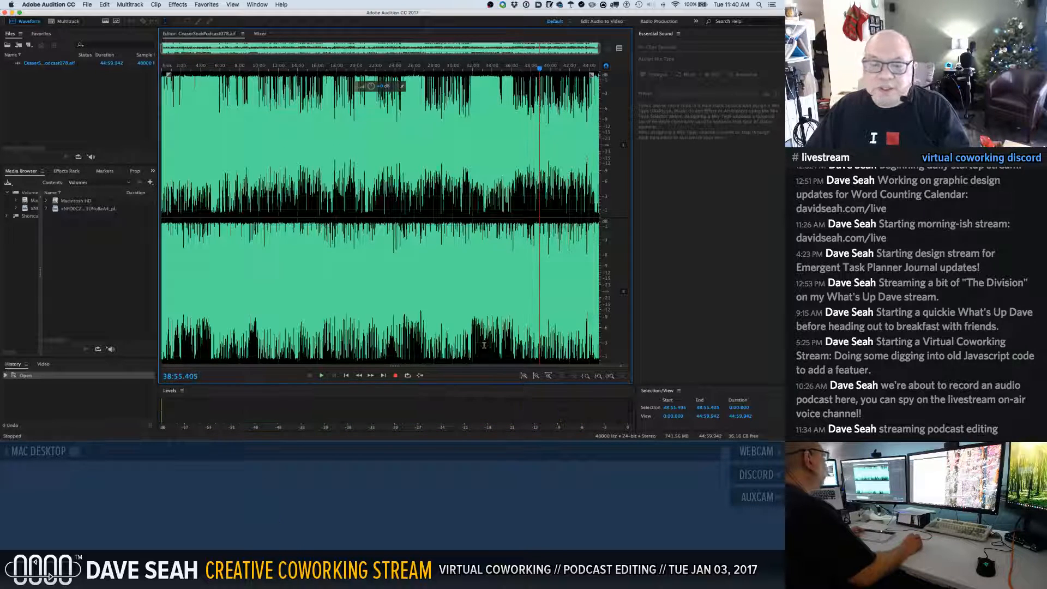
Open the Click/Pop Eliminator process for the episode's waveform.
{"action": "left_click", "coordinate": [178, 5]}
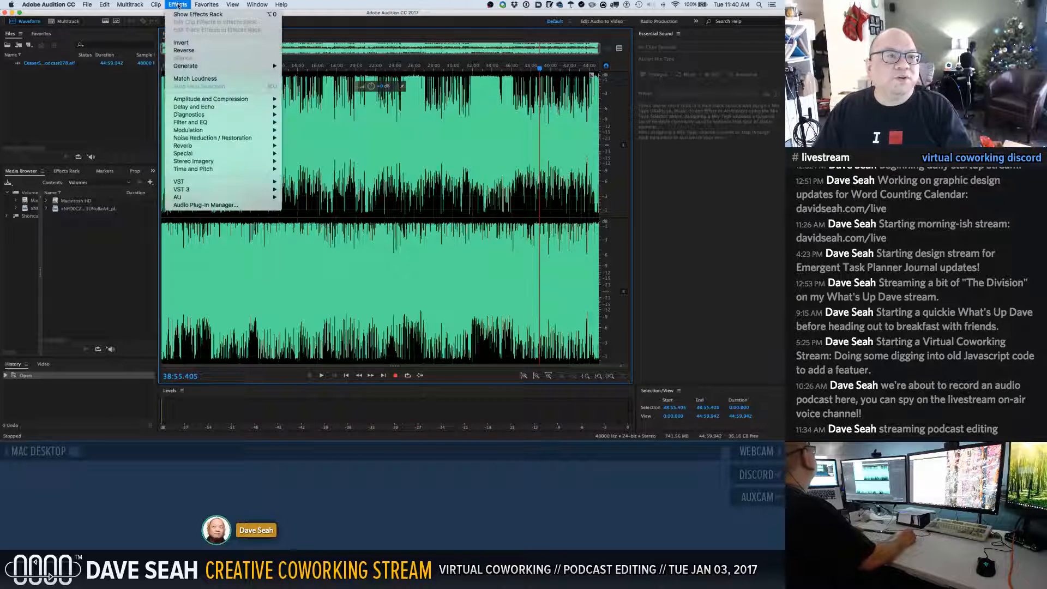
{"action": "mouse_move", "coordinate": [202, 149]}
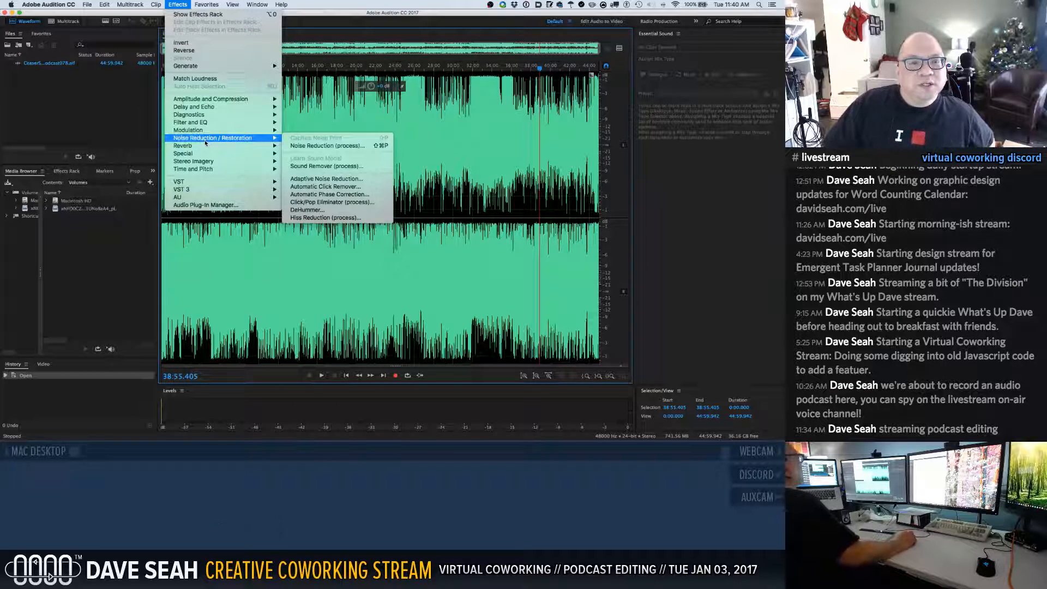
{"action": "left_click", "coordinate": [306, 204]}
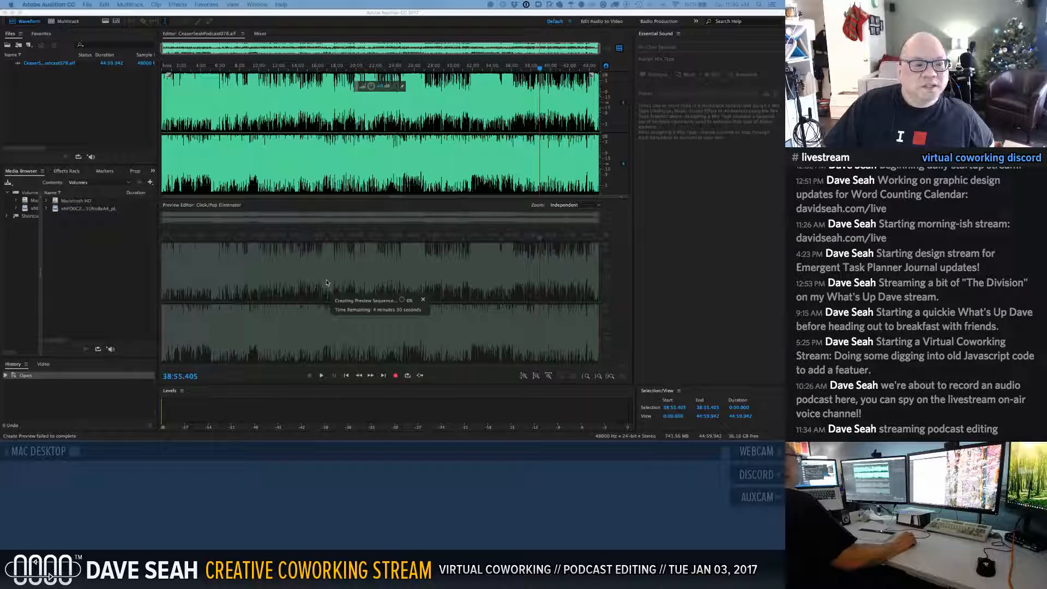
Play the episode from about 38:55, 22:25 and 16:20 while the Click/Pop Eliminator preview is being generated.
{"action": "left_click", "coordinate": [322, 376]}
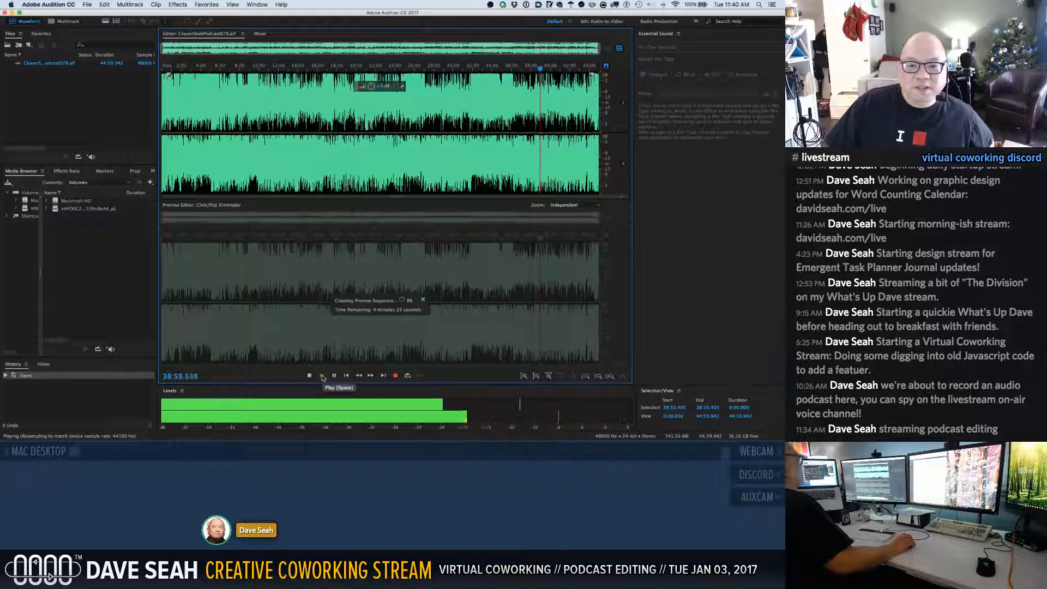
{"action": "left_click", "coordinate": [380, 66]}
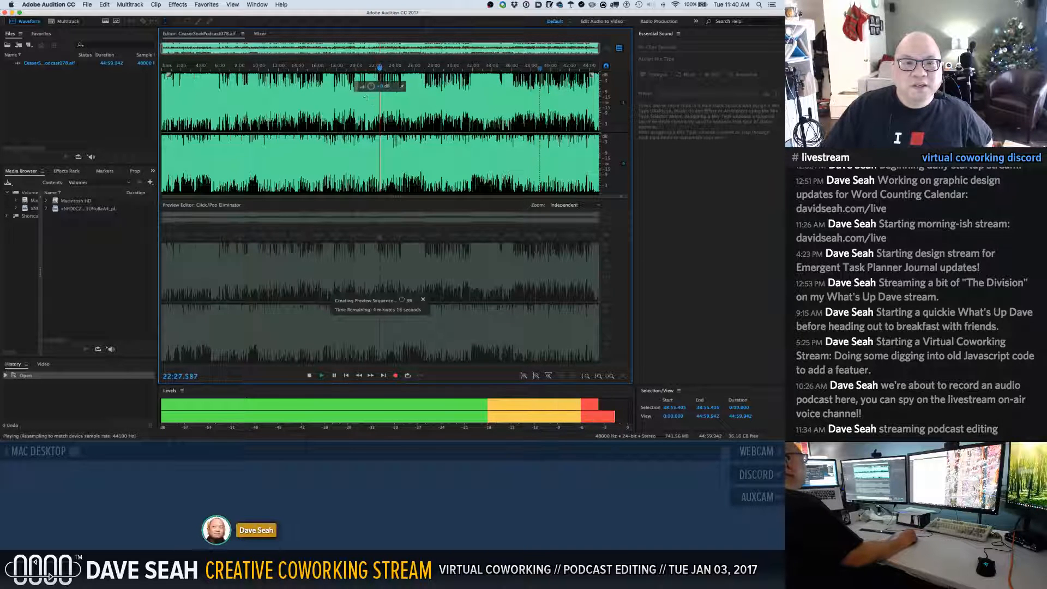
{"action": "left_click", "coordinate": [320, 67]}
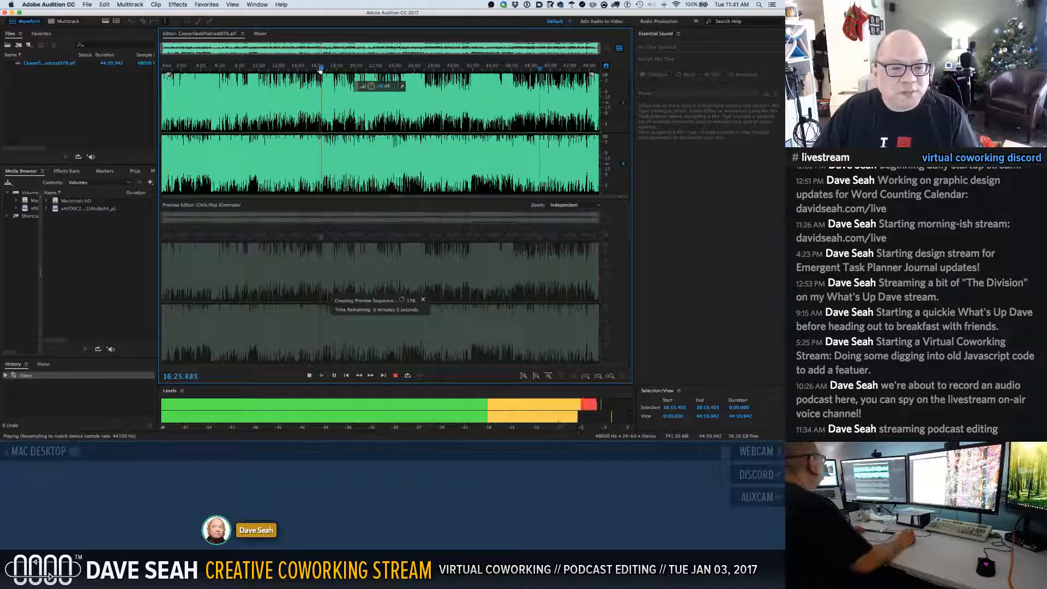
Stop playback and cancel the Click/Pop Eliminator preview.
{"action": "left_click", "coordinate": [322, 375]}
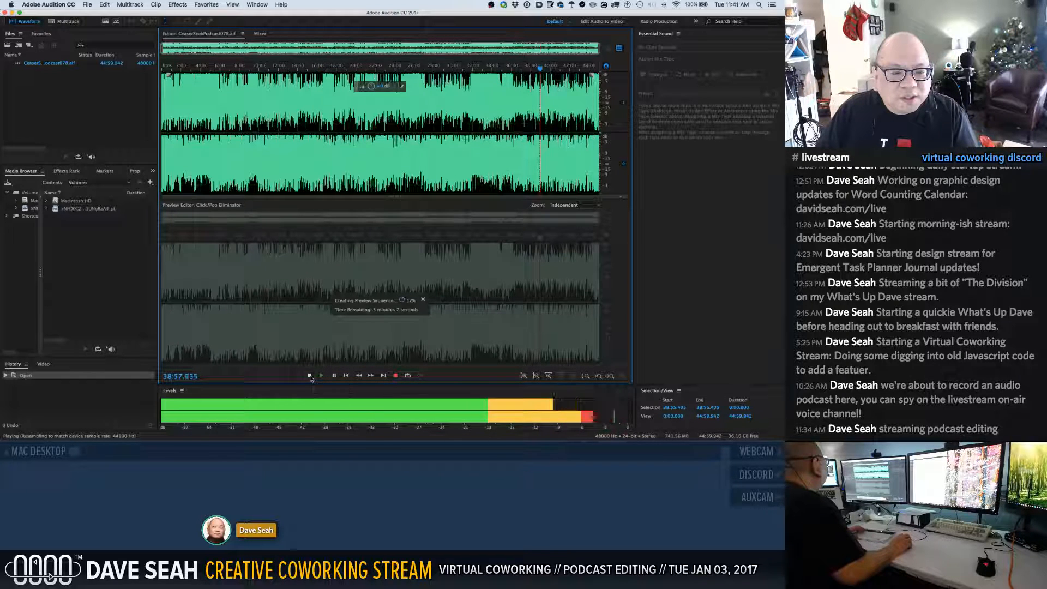
{"action": "key", "text": "space"}
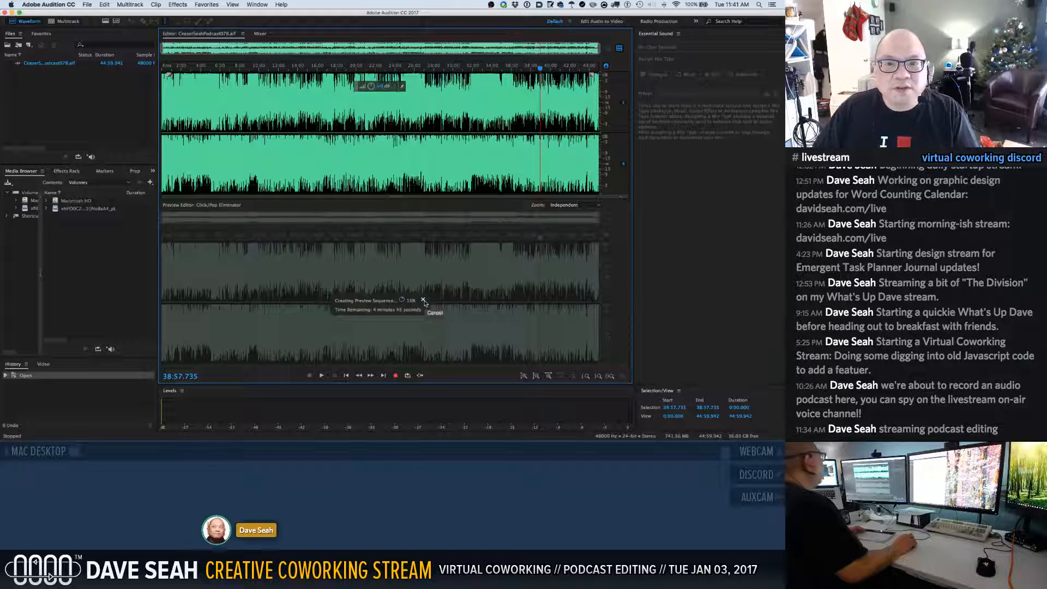
{"action": "left_click", "coordinate": [424, 300]}
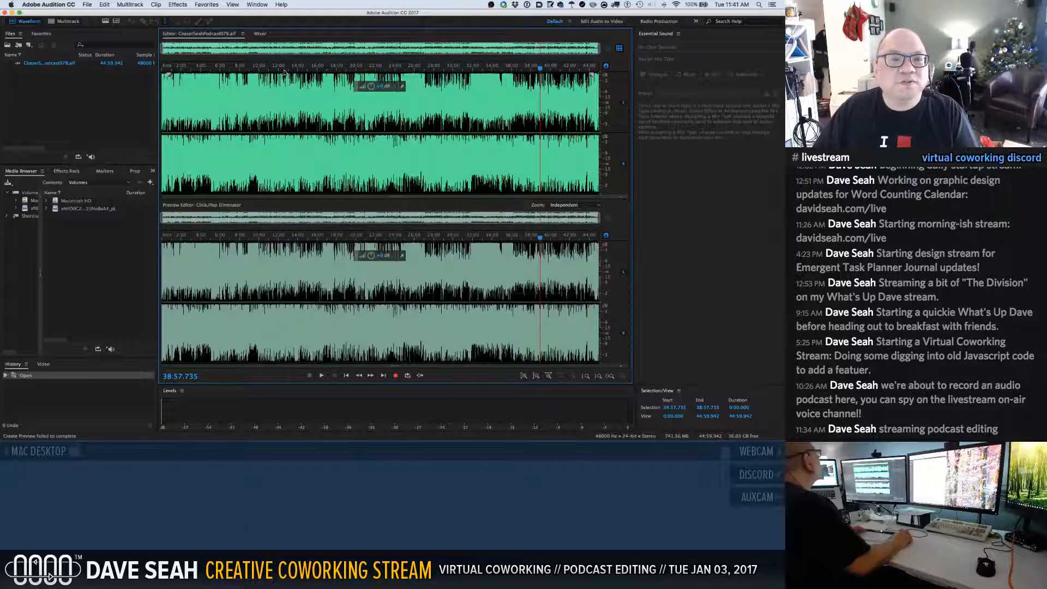
Open the Automatic Click Remover effect and listen to the episode from about 38:57 and 17:08.
{"action": "left_click", "coordinate": [181, 5]}
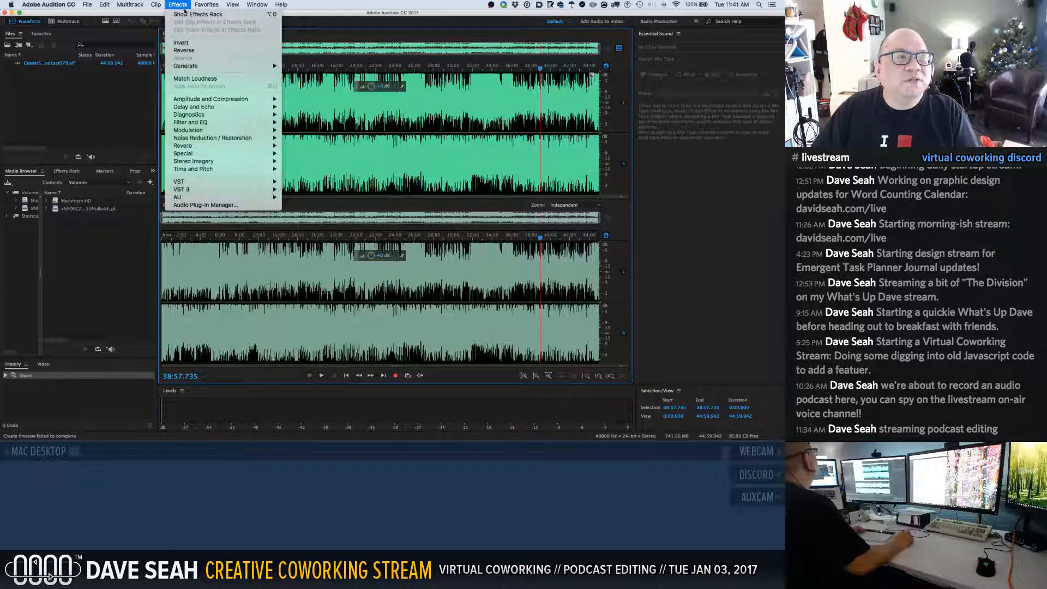
{"action": "mouse_move", "coordinate": [224, 138]}
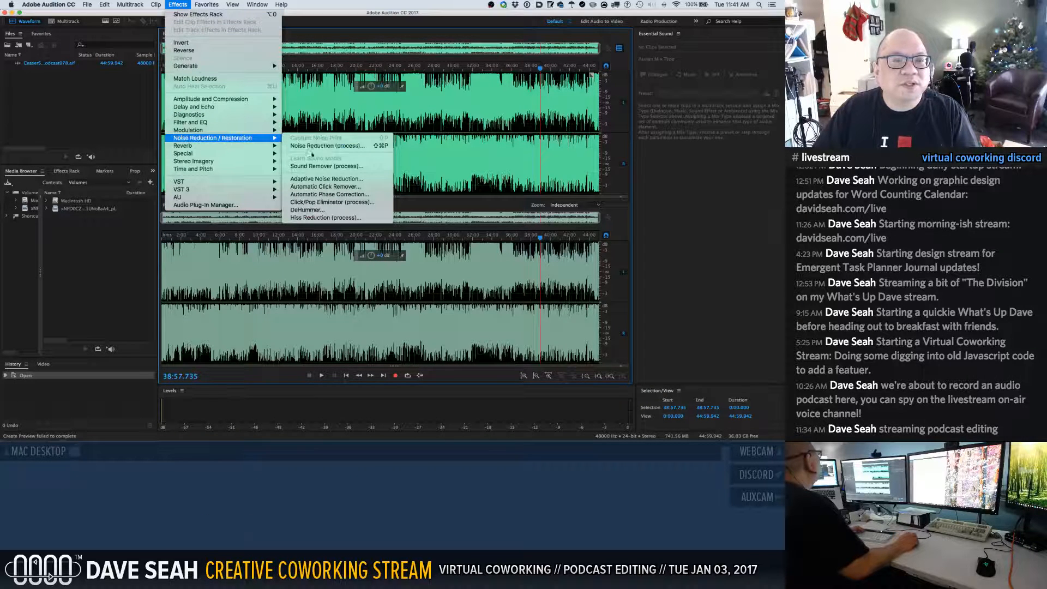
{"action": "left_click", "coordinate": [322, 187]}
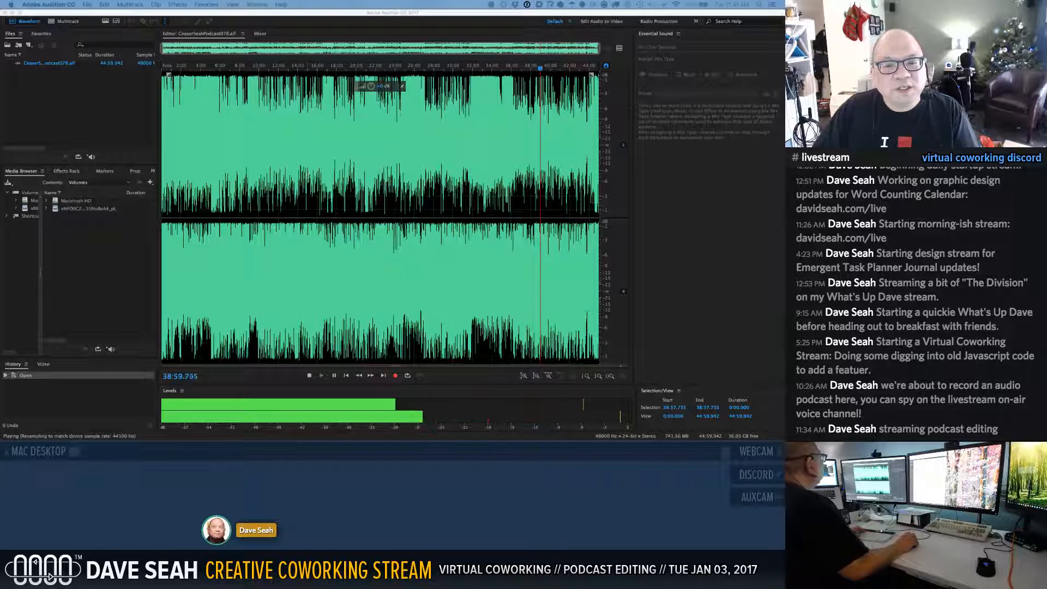
{"action": "left_click", "coordinate": [327, 67]}
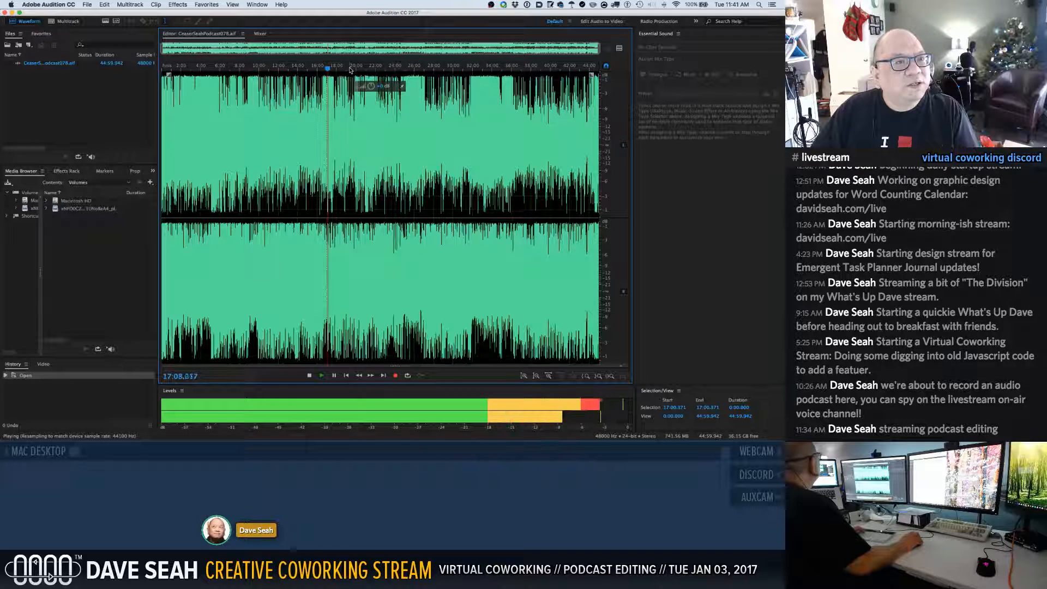
{"action": "key", "text": "space"}
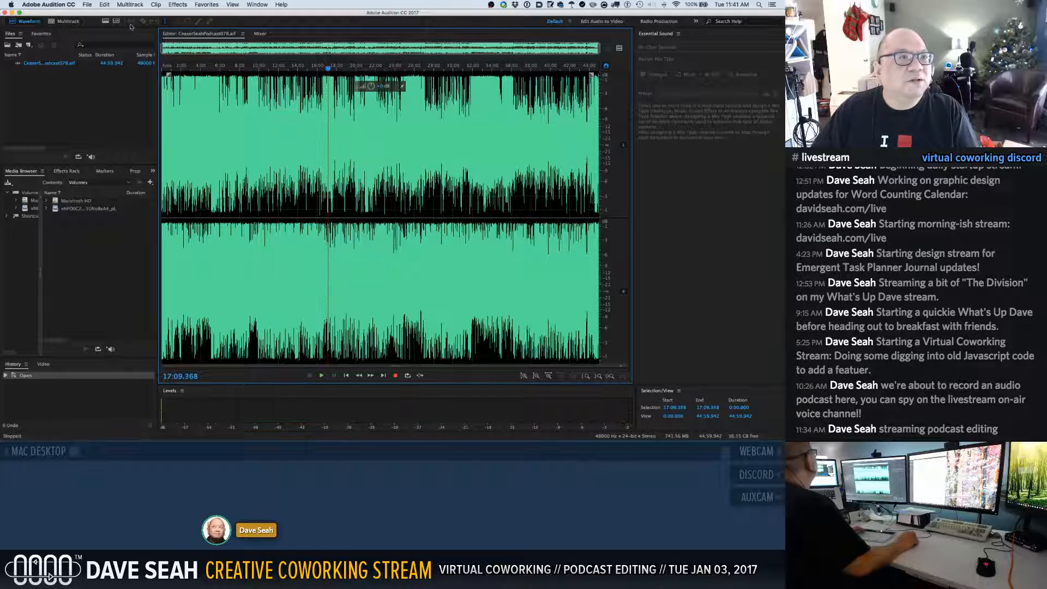
Open the export settings for saving the episode as a separate file.
{"action": "left_click", "coordinate": [54, 5]}
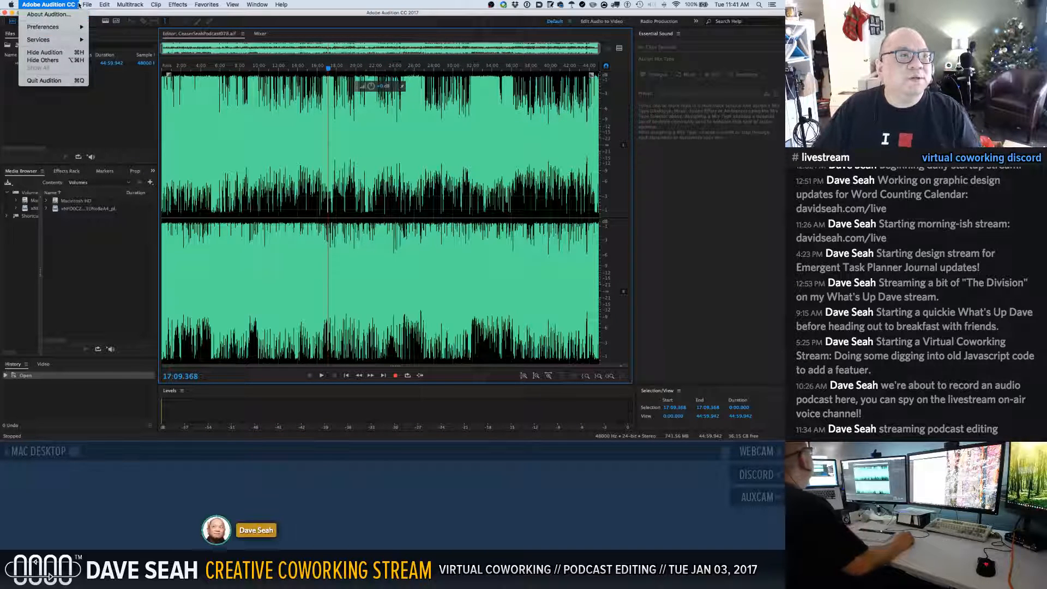
{"action": "mouse_move", "coordinate": [88, 5]}
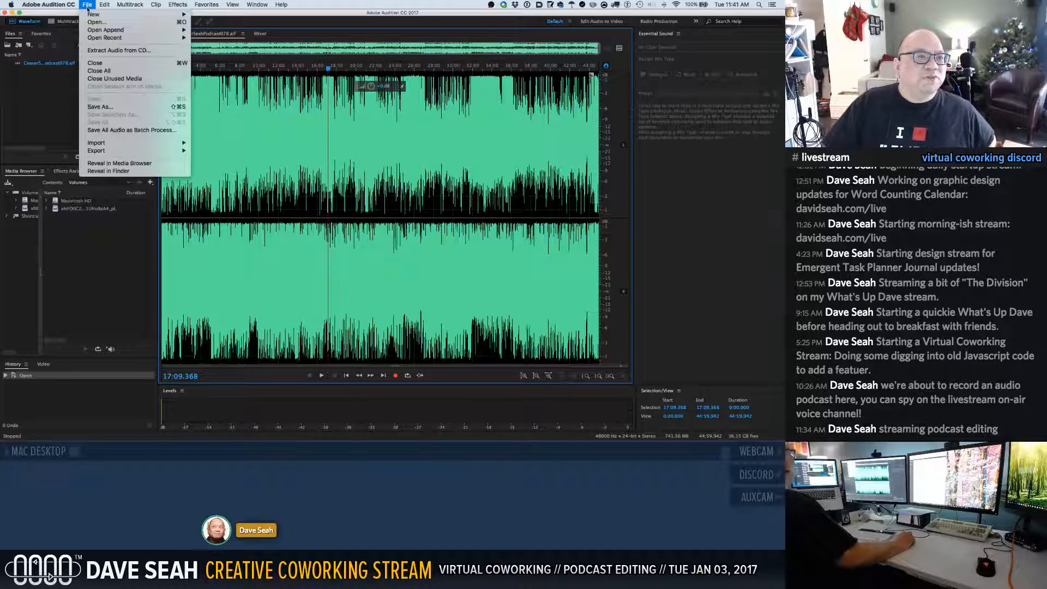
{"action": "mouse_move", "coordinate": [136, 151]}
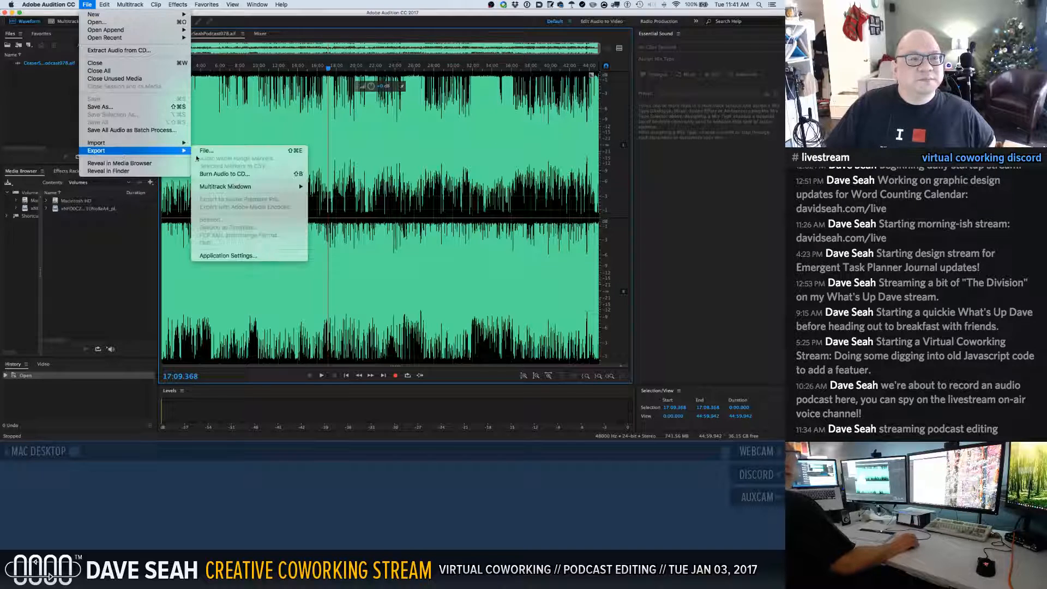
{"action": "left_click", "coordinate": [206, 151]}
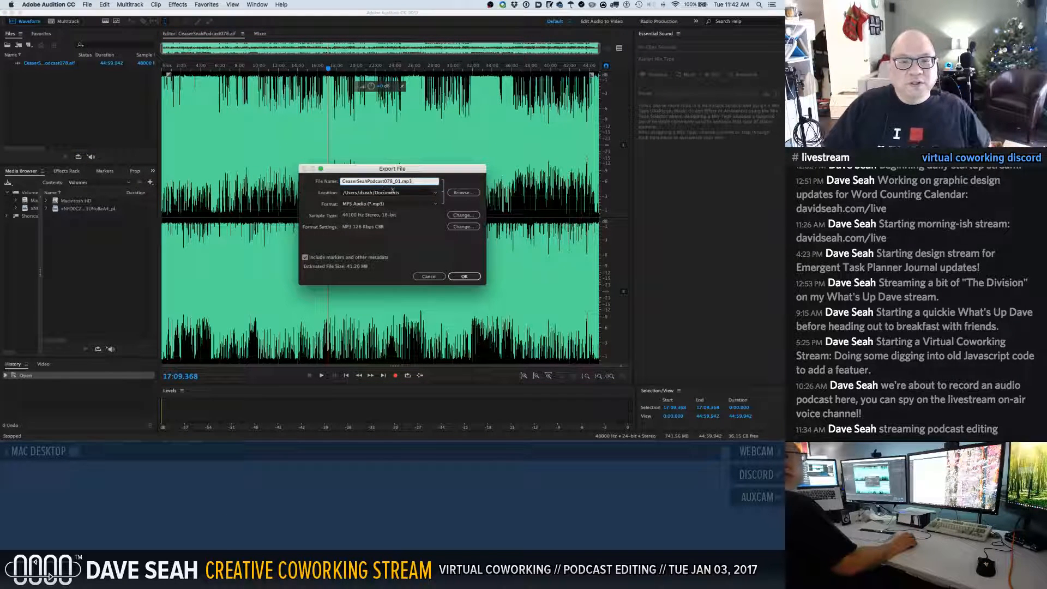
Look through the available constant bitrates in the MP3 format settings and dismiss them.
{"action": "left_click", "coordinate": [455, 230]}
{"action": "left_click", "coordinate": [439, 228]}
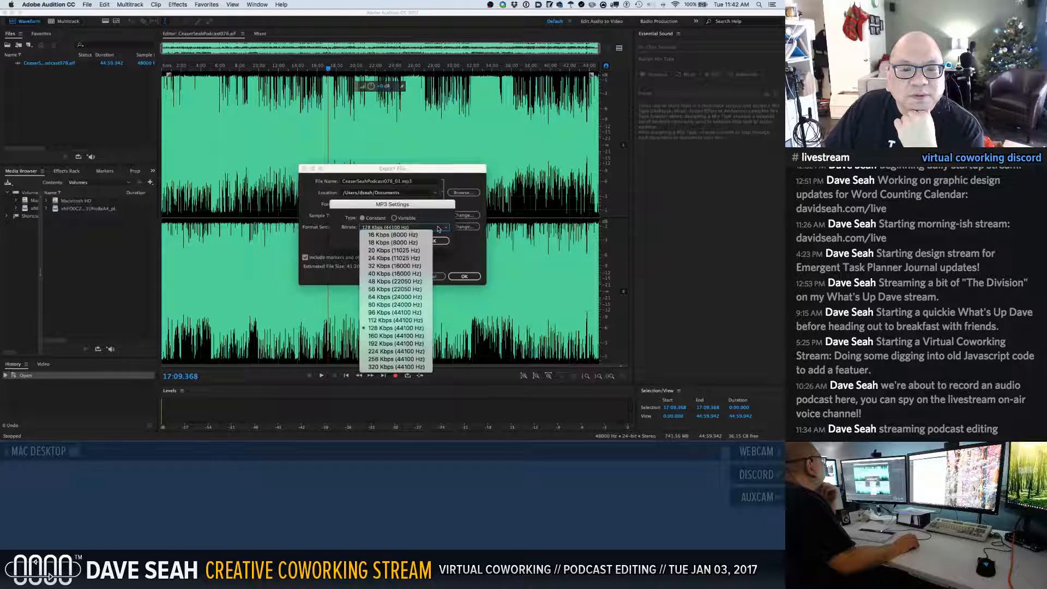
{"action": "left_click", "coordinate": [446, 166]}
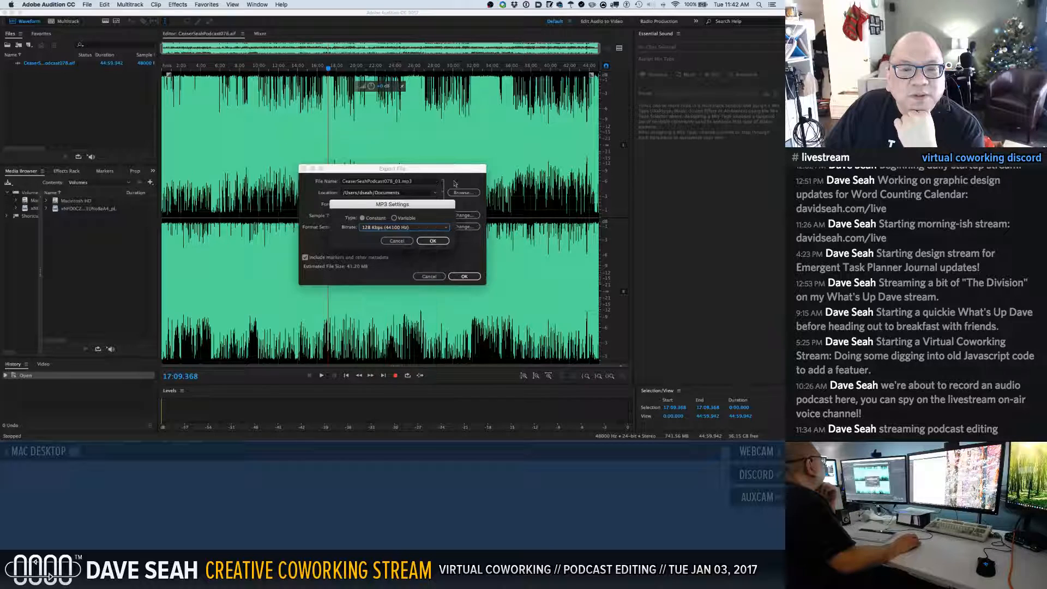
{"action": "left_click", "coordinate": [403, 242]}
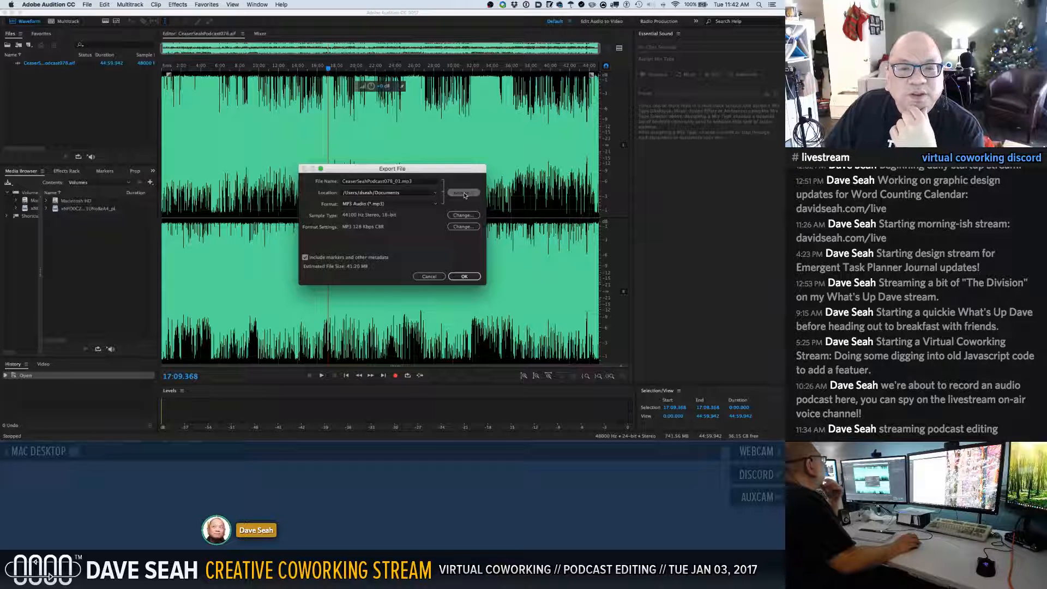
Browse from the Desktop through Dropbox to the website's pub/podcasts folder as the export location.
{"action": "left_click", "coordinate": [463, 193]}
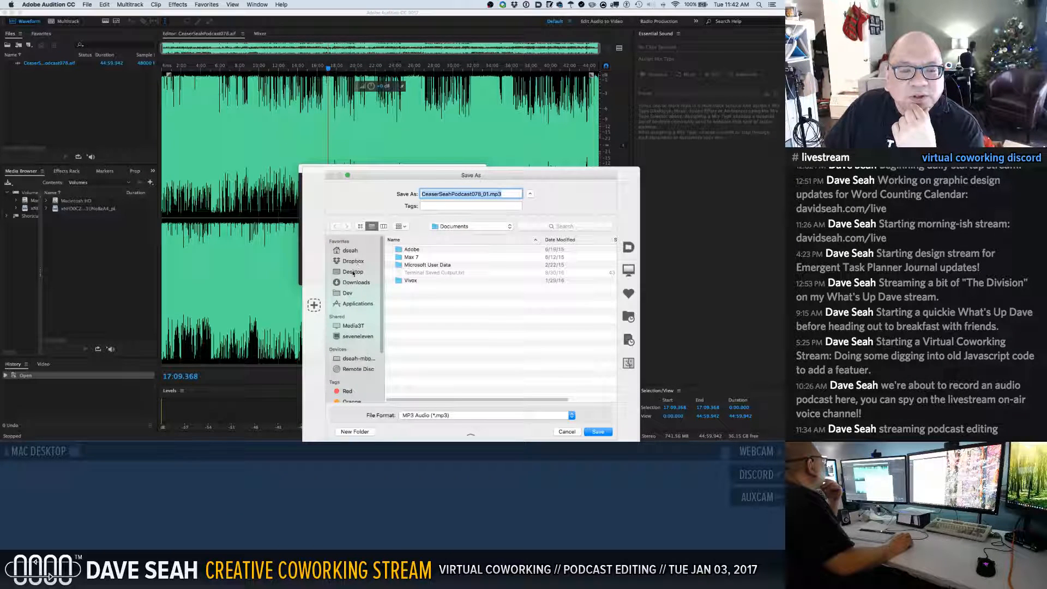
{"action": "left_click", "coordinate": [353, 272]}
{"action": "scroll", "coordinate": [436, 301], "scroll_direction": "down", "scroll_amount": 5}
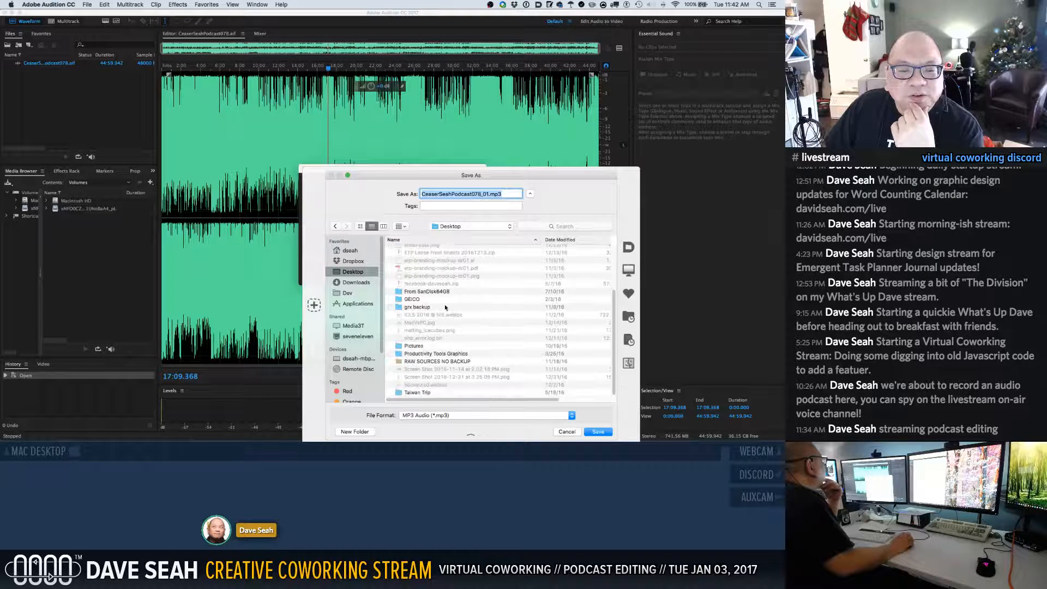
{"action": "scroll", "coordinate": [420, 324], "scroll_direction": "up", "scroll_amount": 5}
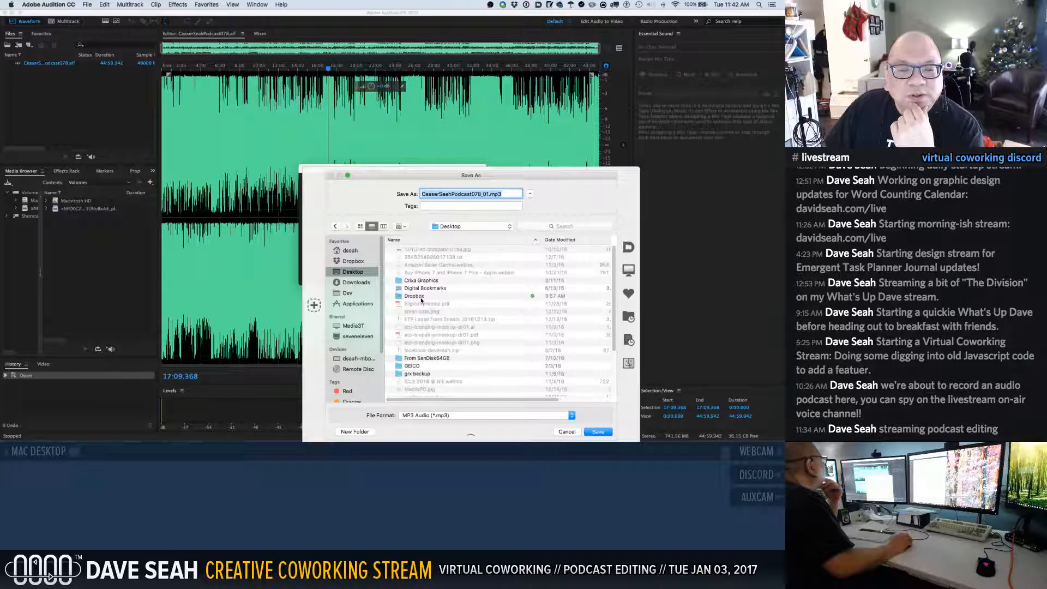
{"action": "left_click", "coordinate": [420, 304]}
{"action": "double_click", "coordinate": [416, 296]}
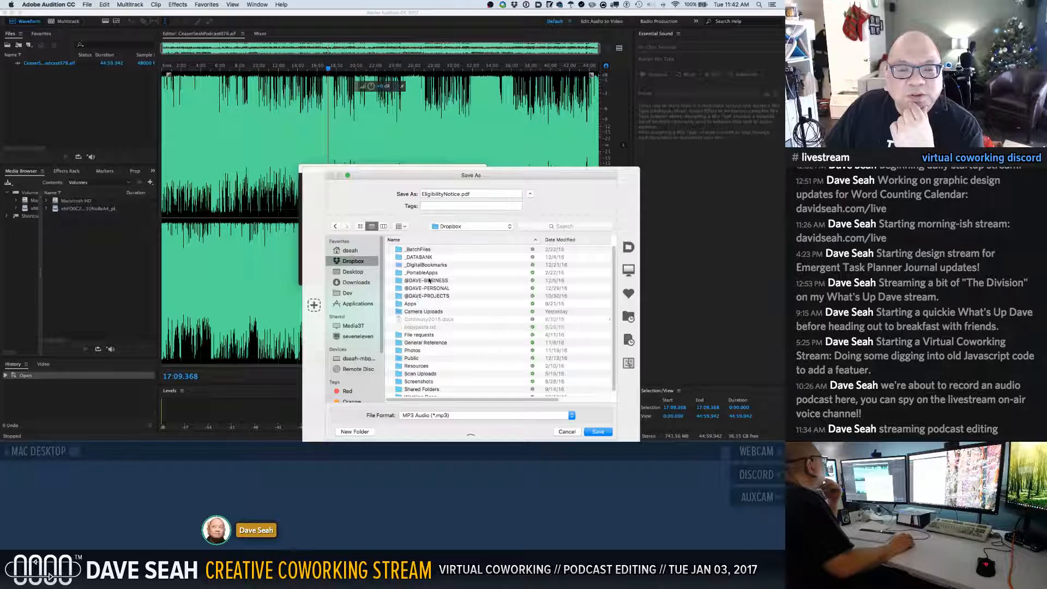
{"action": "double_click", "coordinate": [435, 287]}
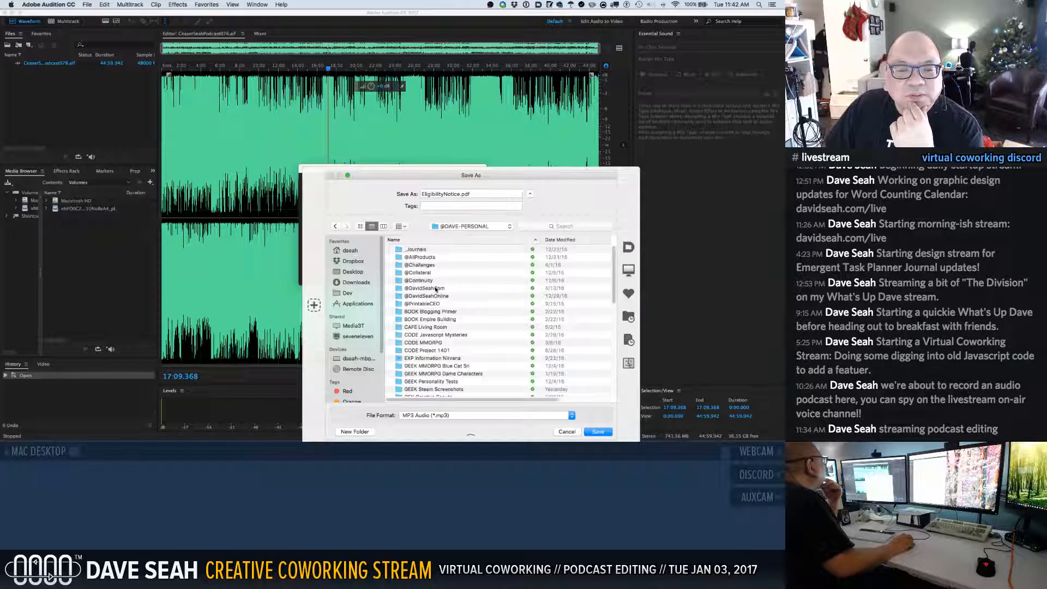
{"action": "left_click", "coordinate": [436, 296]}
{"action": "double_click", "coordinate": [436, 288]}
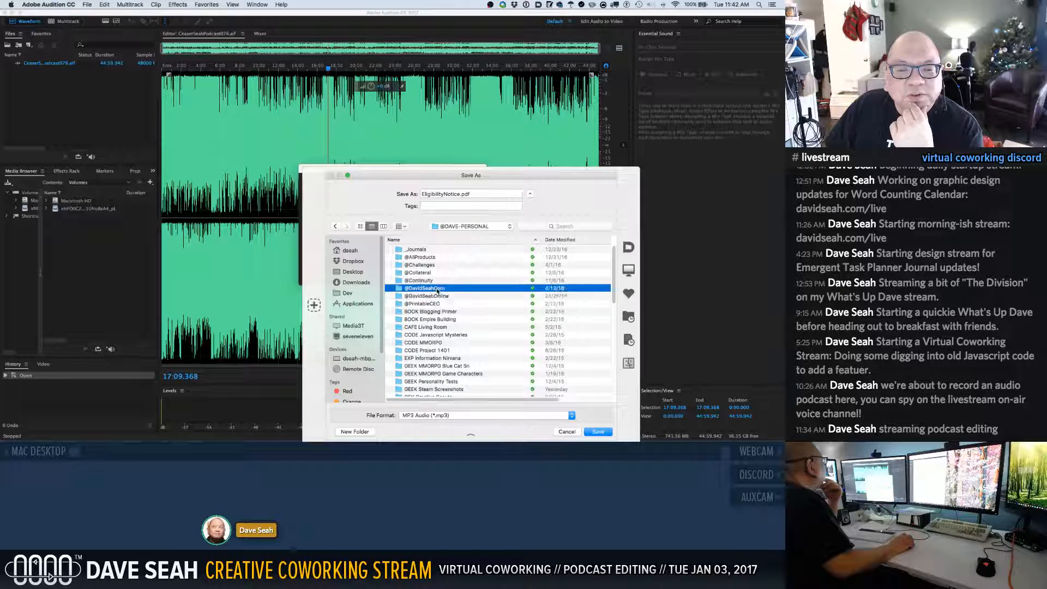
{"action": "double_click", "coordinate": [420, 313]}
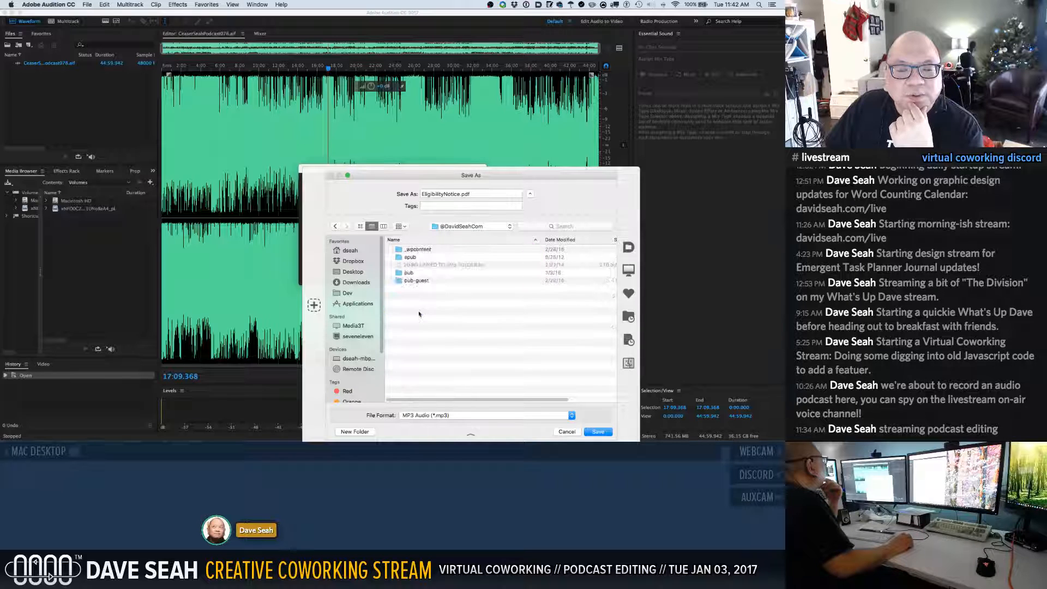
{"action": "double_click", "coordinate": [408, 273]}
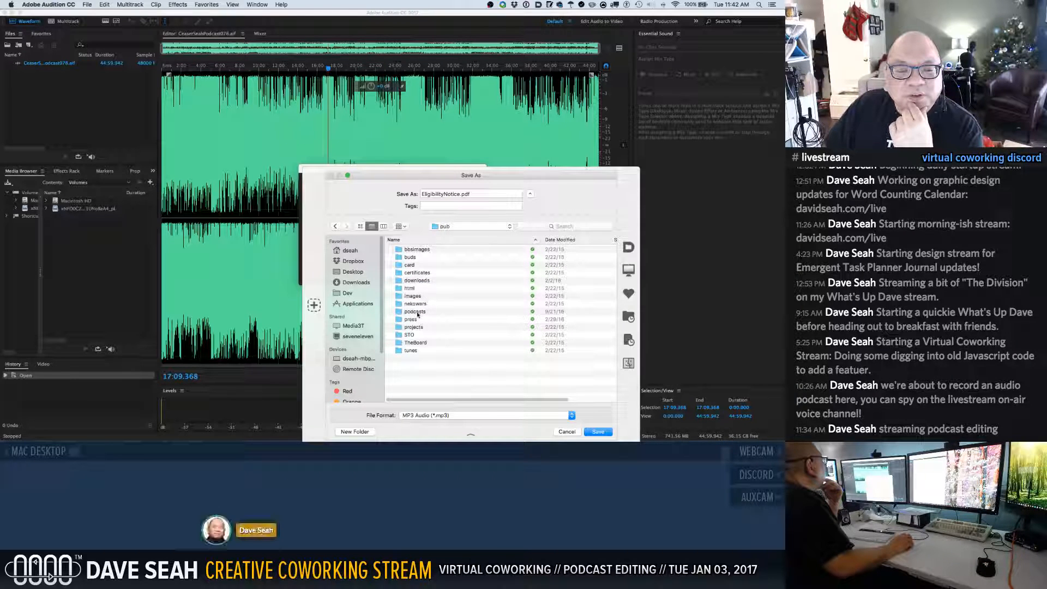
{"action": "double_click", "coordinate": [416, 312]}
Name the export CeaserSeahPodcast078.mp3, following the earlier episodes' naming, and accept the podcasts folder.
{"action": "scroll", "coordinate": [452, 317], "scroll_direction": "down", "scroll_amount": 5}
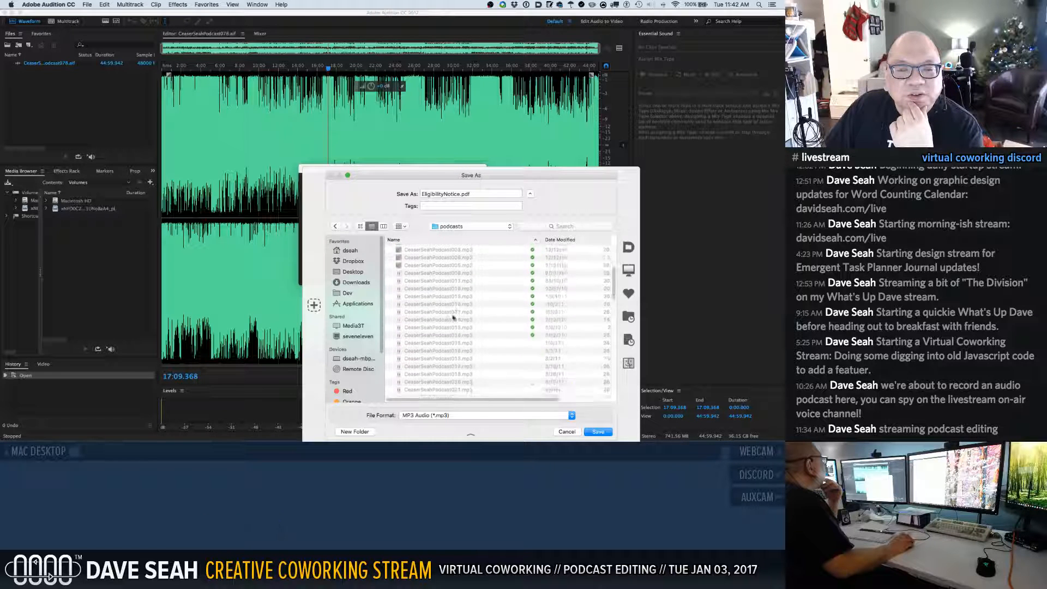
{"action": "scroll", "coordinate": [452, 317], "scroll_direction": "down", "scroll_amount": 10}
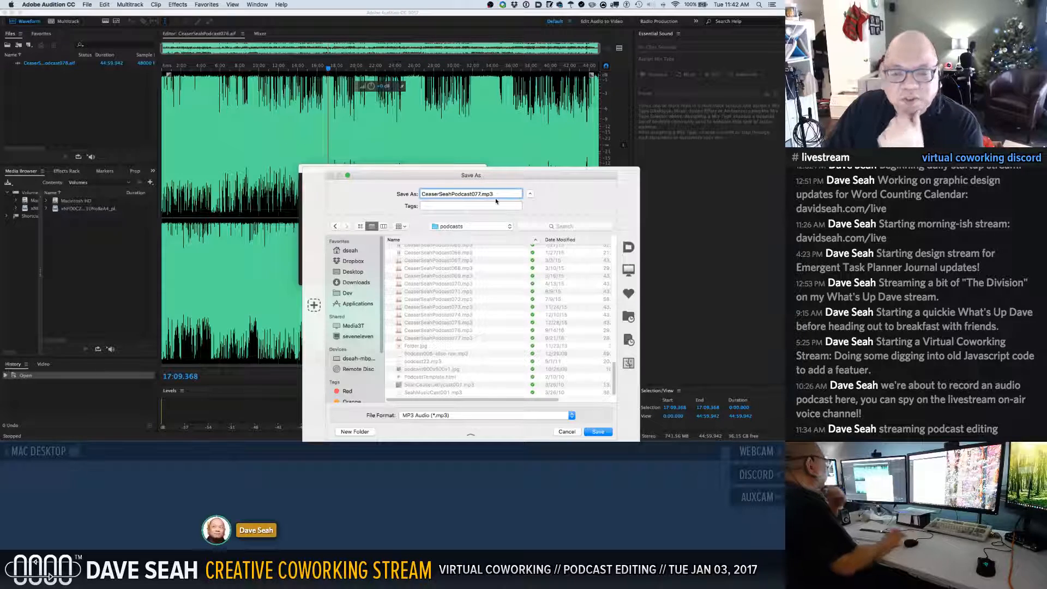
{"action": "key", "text": "Return"}
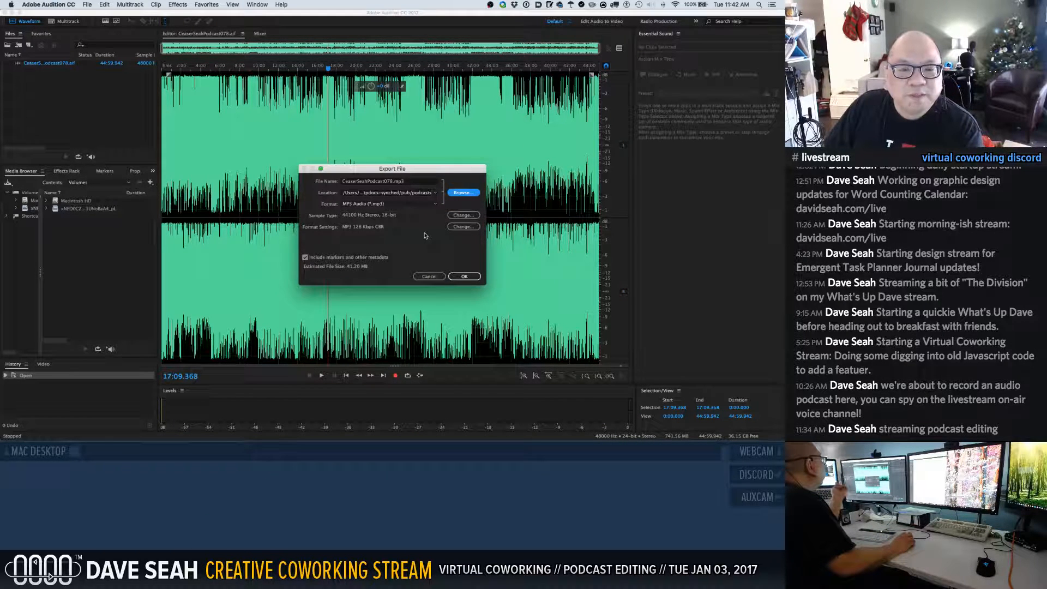
Switch to ID3 Editor, inspect the file information of CeaserSeahPodcast076.mp3 and close the file chooser.
{"action": "mouse_move", "coordinate": [240, 440]}
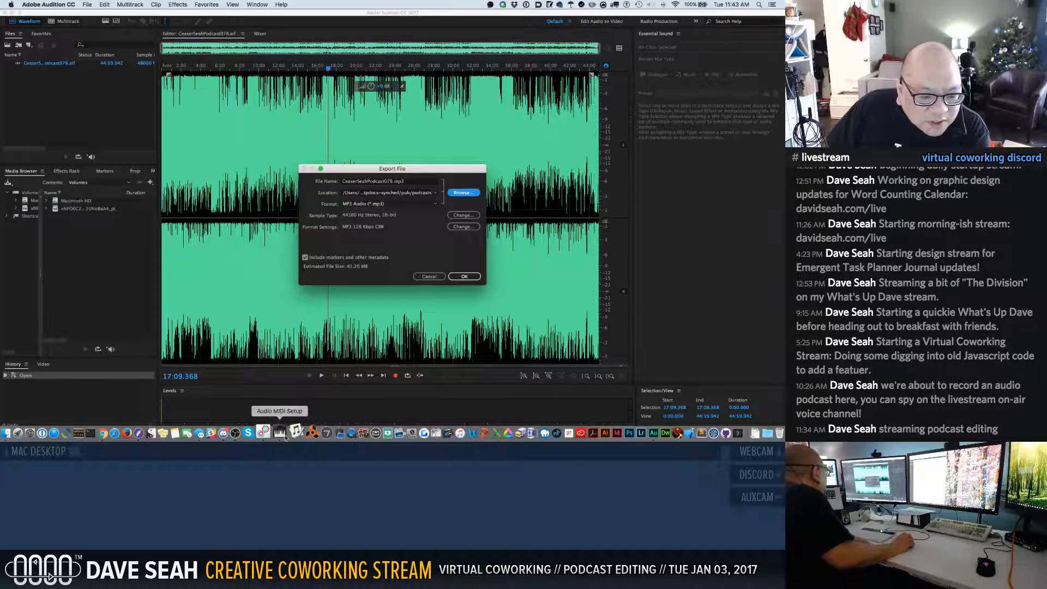
{"action": "left_click", "coordinate": [293, 432]}
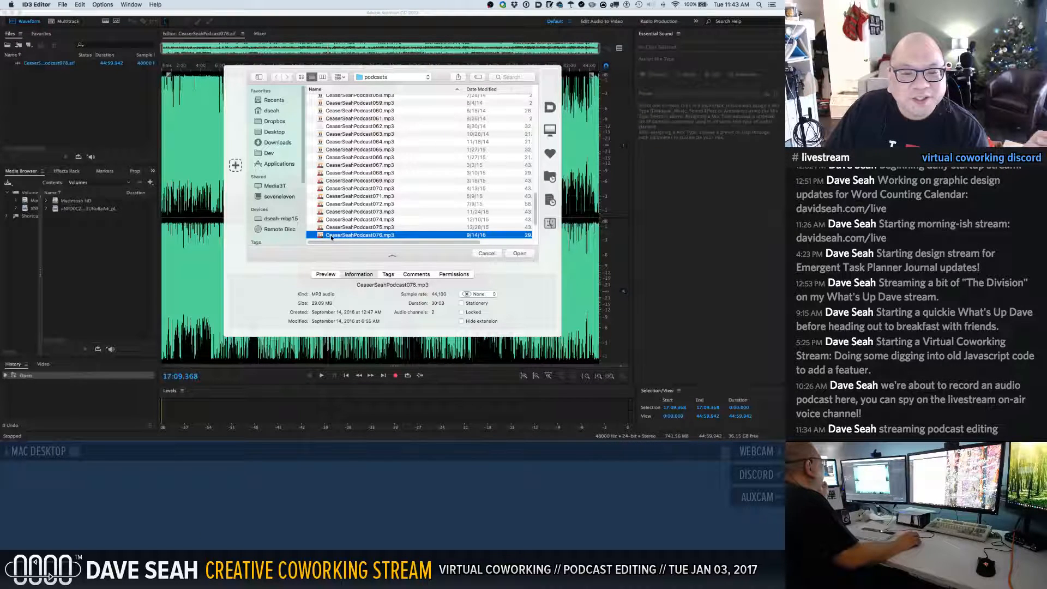
{"action": "scroll", "coordinate": [340, 238], "scroll_direction": "down", "scroll_amount": 3}
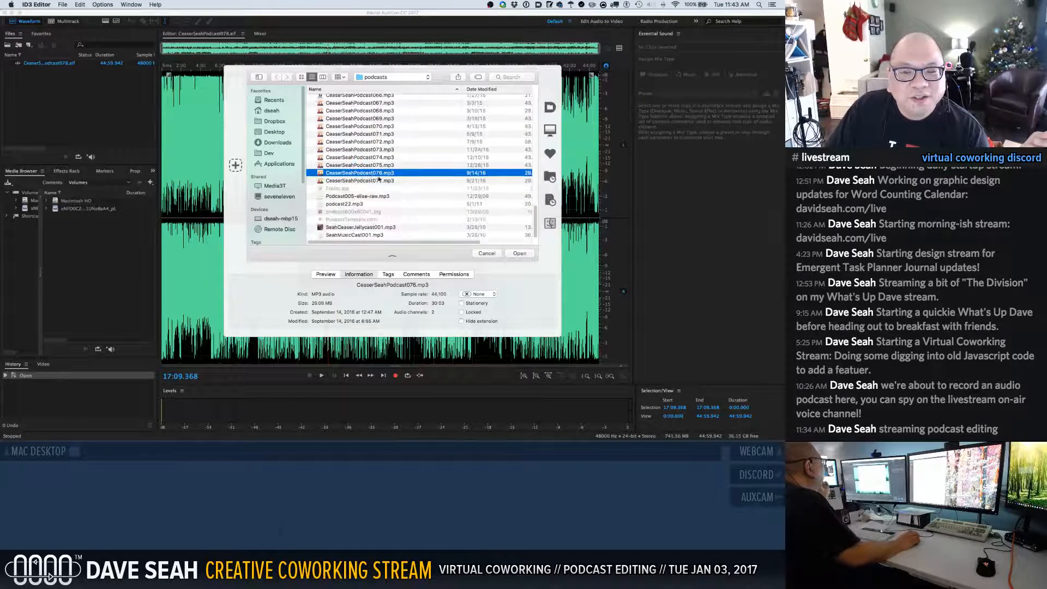
{"action": "left_click", "coordinate": [516, 254]}
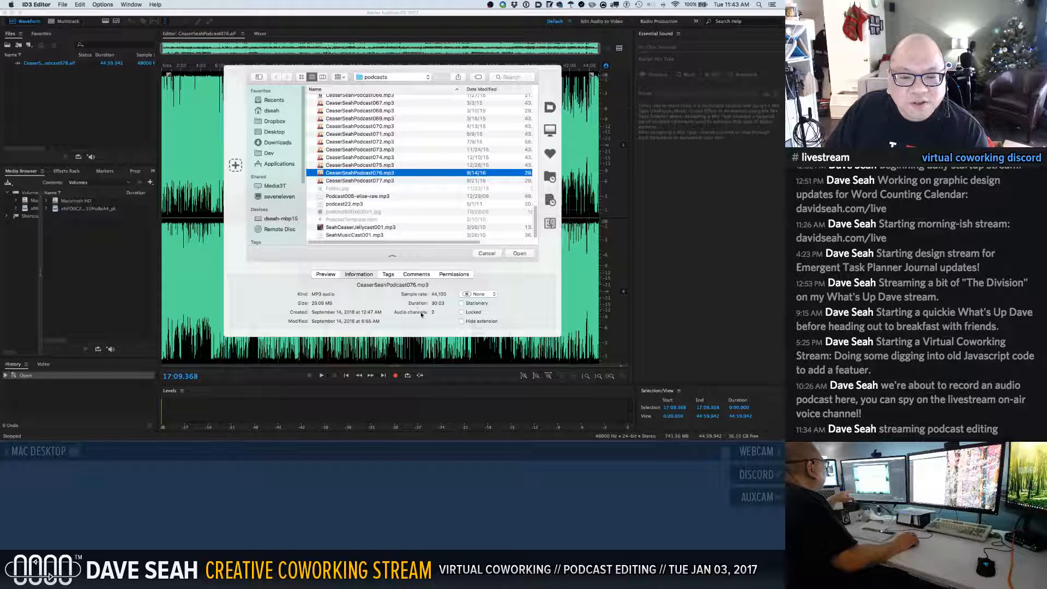
{"action": "left_click", "coordinate": [335, 274]}
{"action": "left_click", "coordinate": [357, 274]}
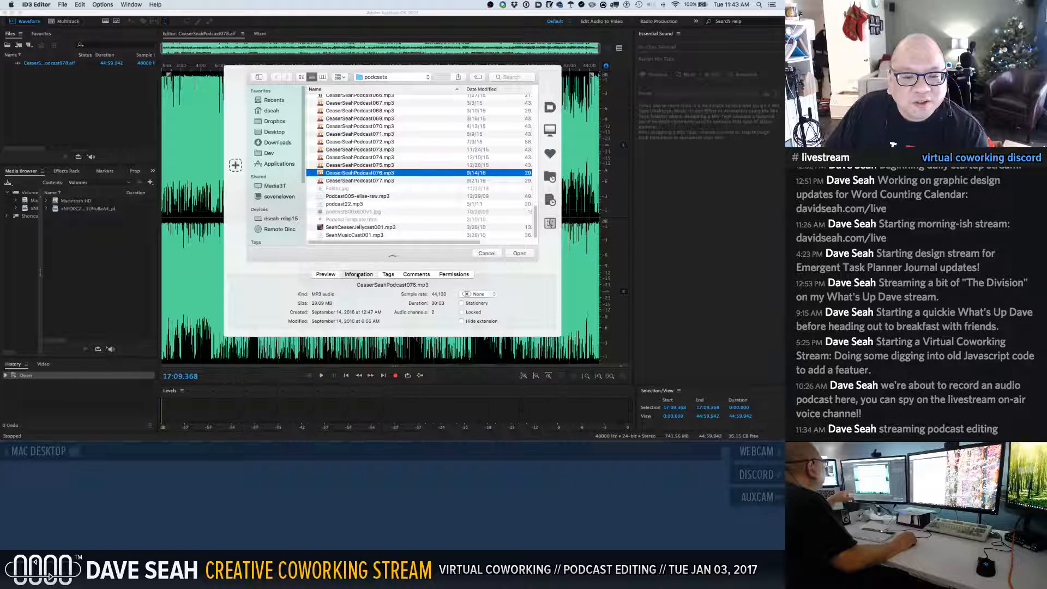
{"action": "left_click", "coordinate": [389, 275]}
{"action": "left_click", "coordinate": [360, 274]}
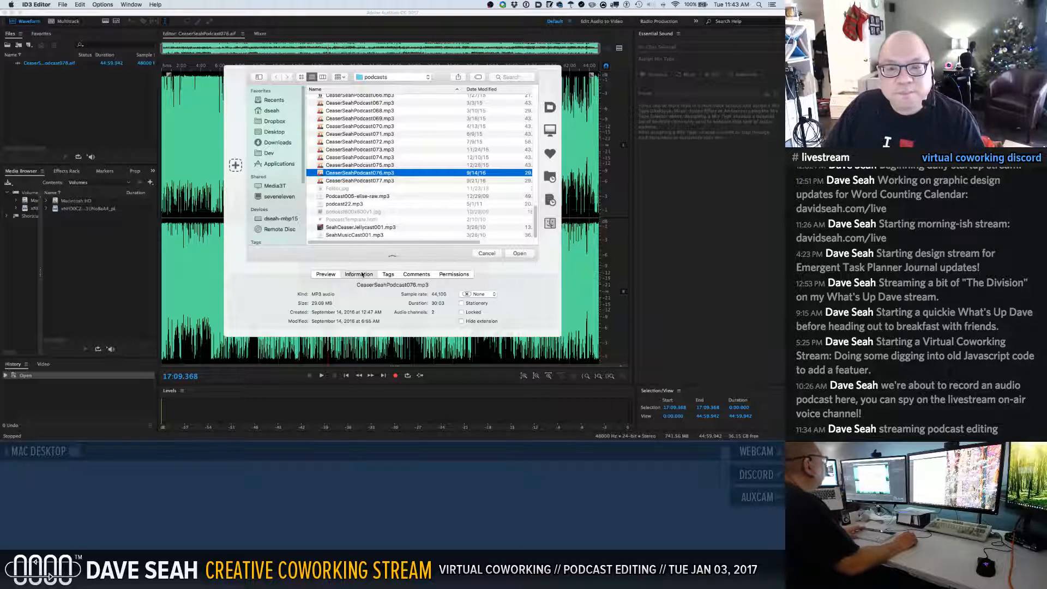
{"action": "key", "text": "Escape"}
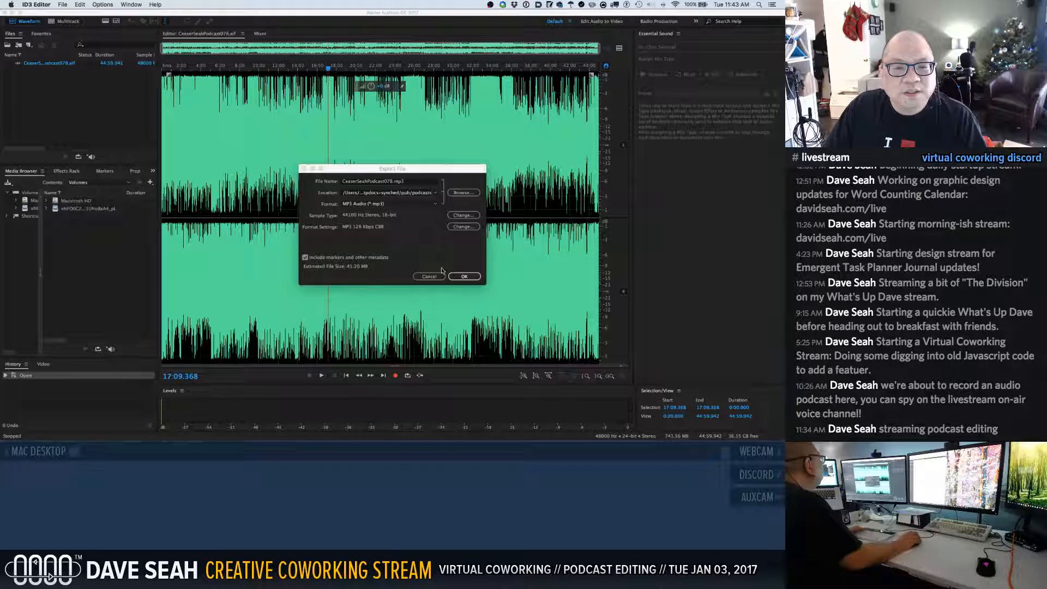
Return to Adobe Audition and export the episode as a 44100 Hz stereo, 128 Kbps CBR MP3.
{"action": "left_click", "coordinate": [464, 277]}
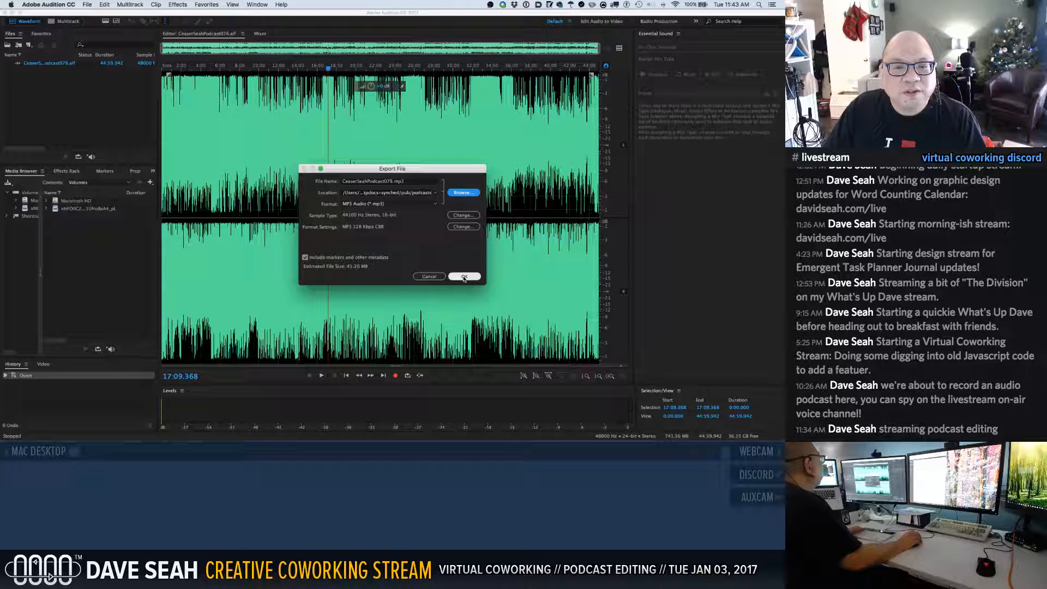
{"action": "left_click", "coordinate": [463, 278]}
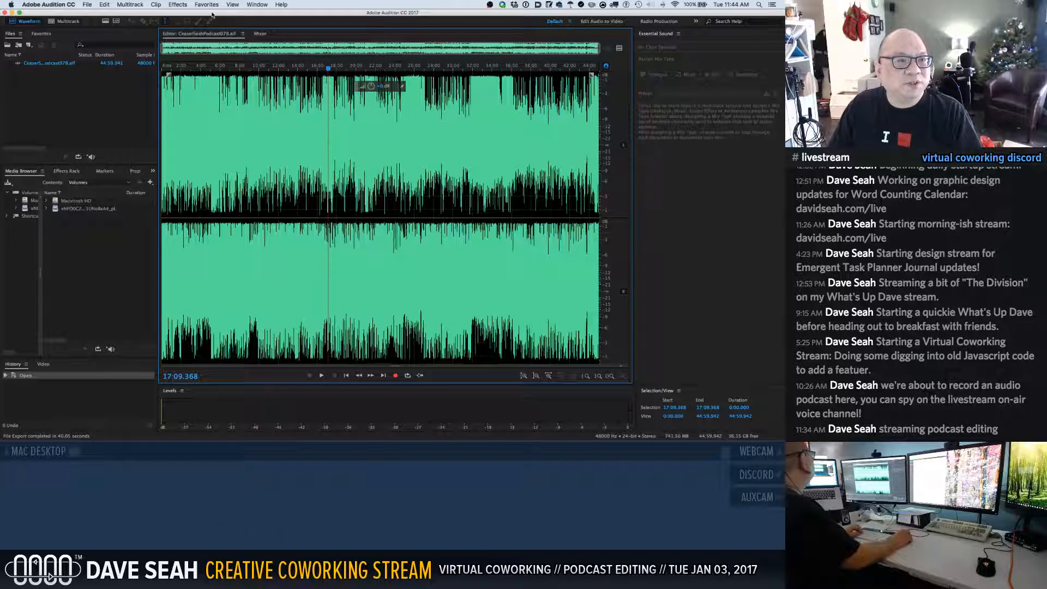
Quit Adobe Audition and return to the Podcasts folder in Finder.
{"action": "key", "text": "super+q"}
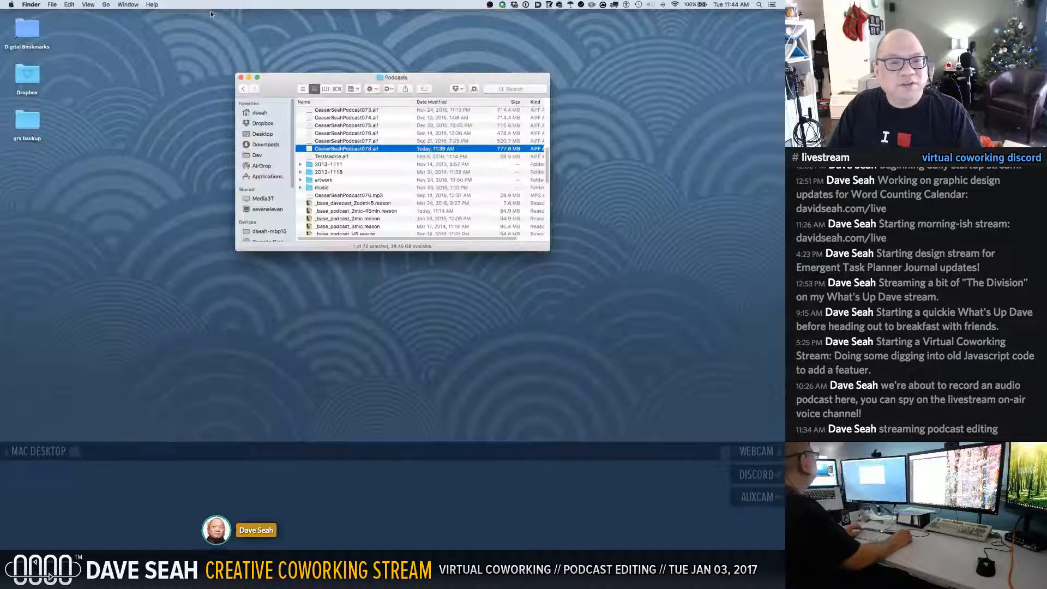
Open CeaserSeahPodcast078.aif in ID3 Editor and load the tag data from CeaserSeahPodcast077.mp3.
{"action": "right_click", "coordinate": [341, 149]}
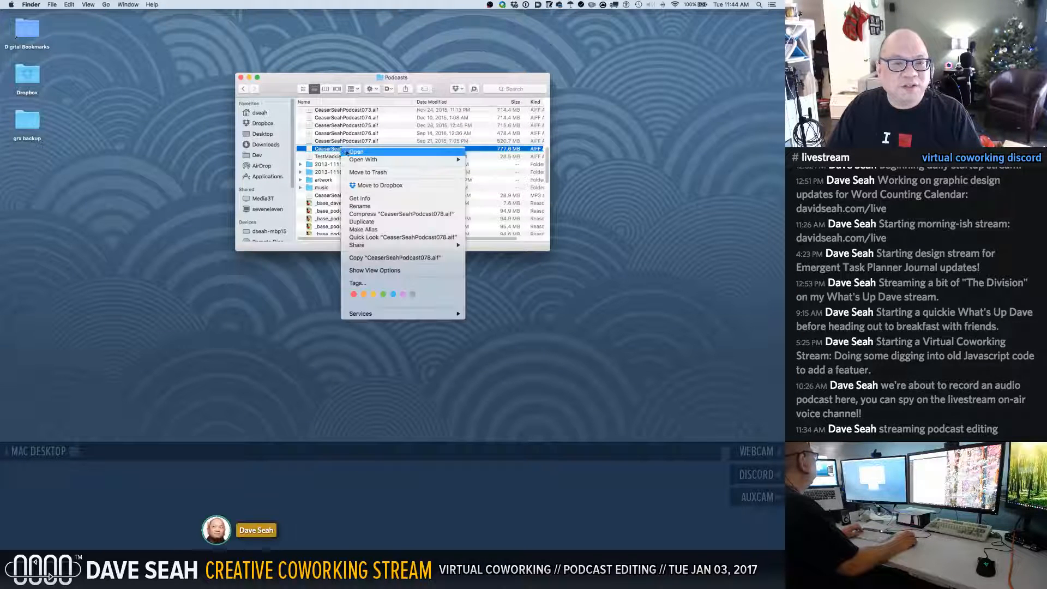
{"action": "mouse_move", "coordinate": [367, 160]}
{"action": "left_click", "coordinate": [501, 182]}
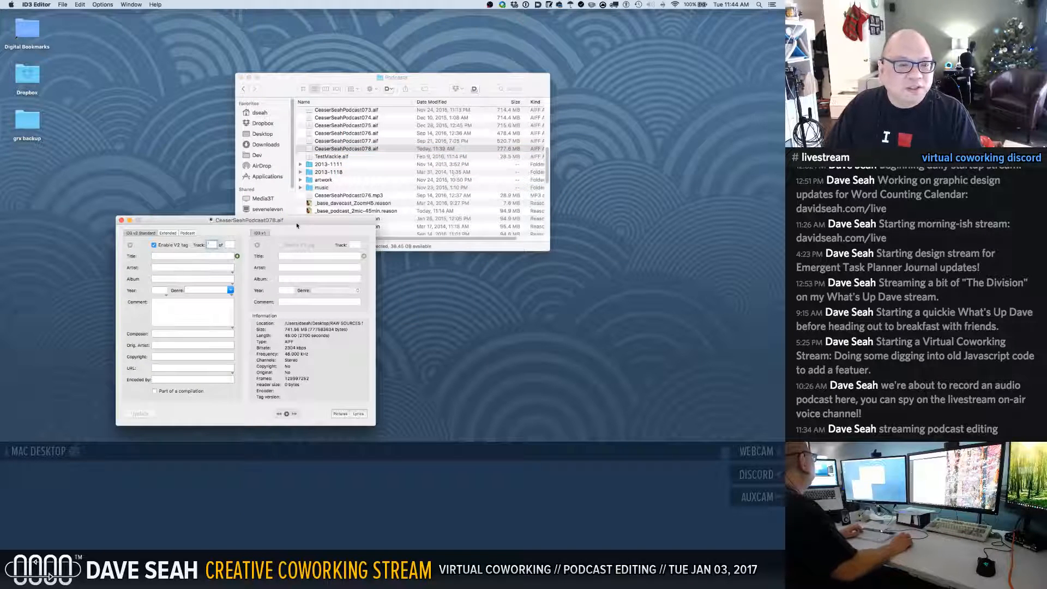
{"action": "left_click_drag", "start_coordinate": [296, 225], "coordinate": [433, 154]}
{"action": "left_click", "coordinate": [63, 5]}
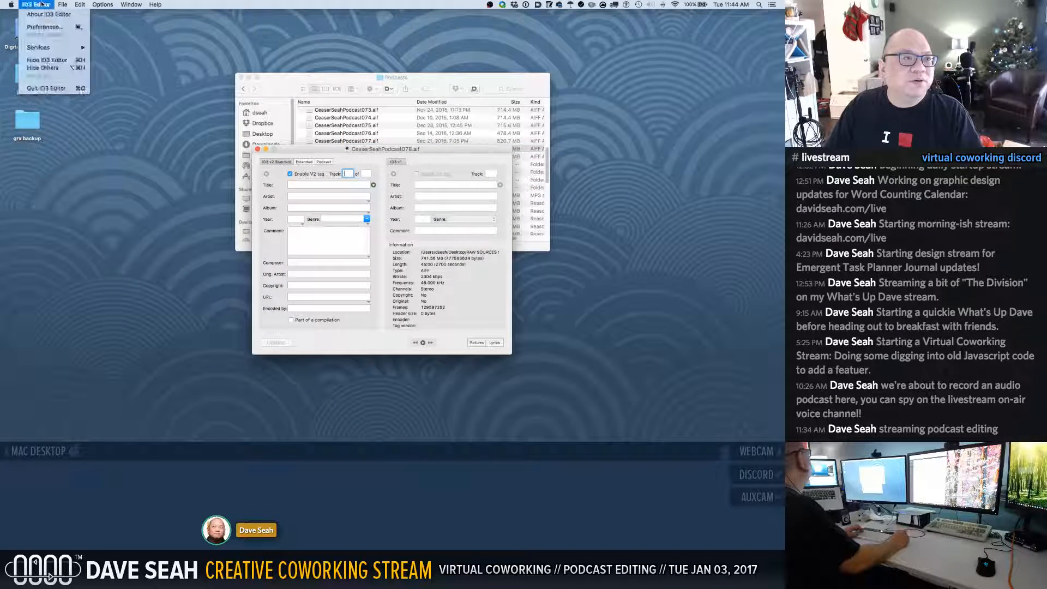
{"action": "left_click", "coordinate": [83, 63]}
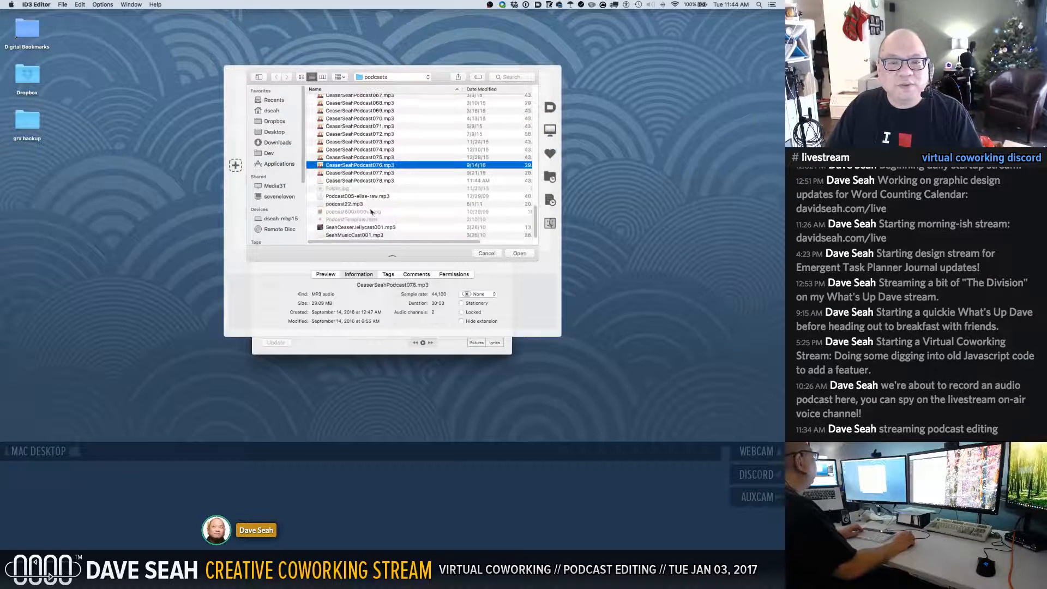
{"action": "left_click", "coordinate": [363, 174]}
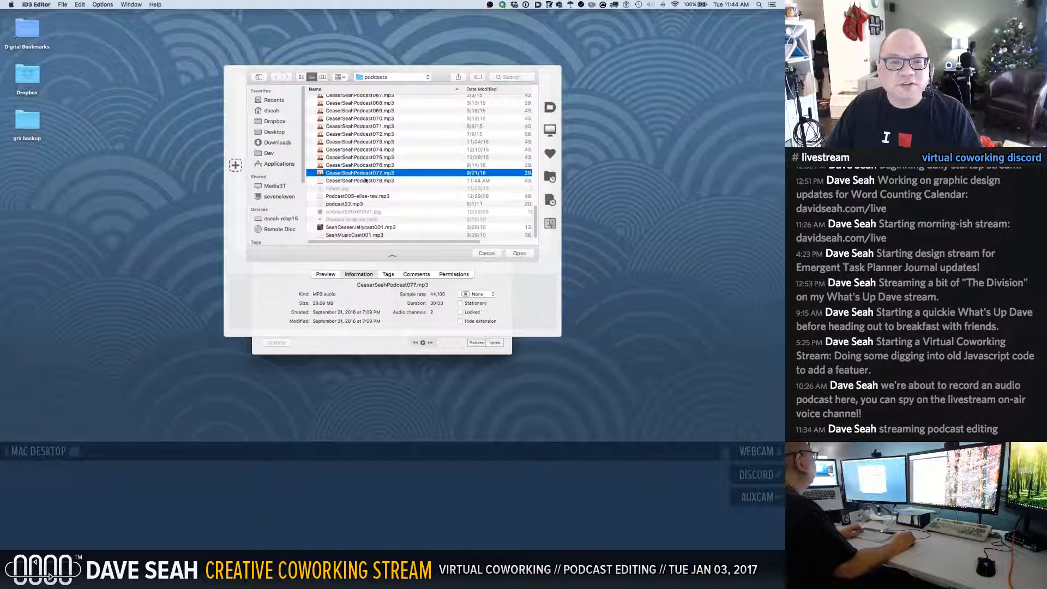
{"action": "left_click", "coordinate": [520, 254]}
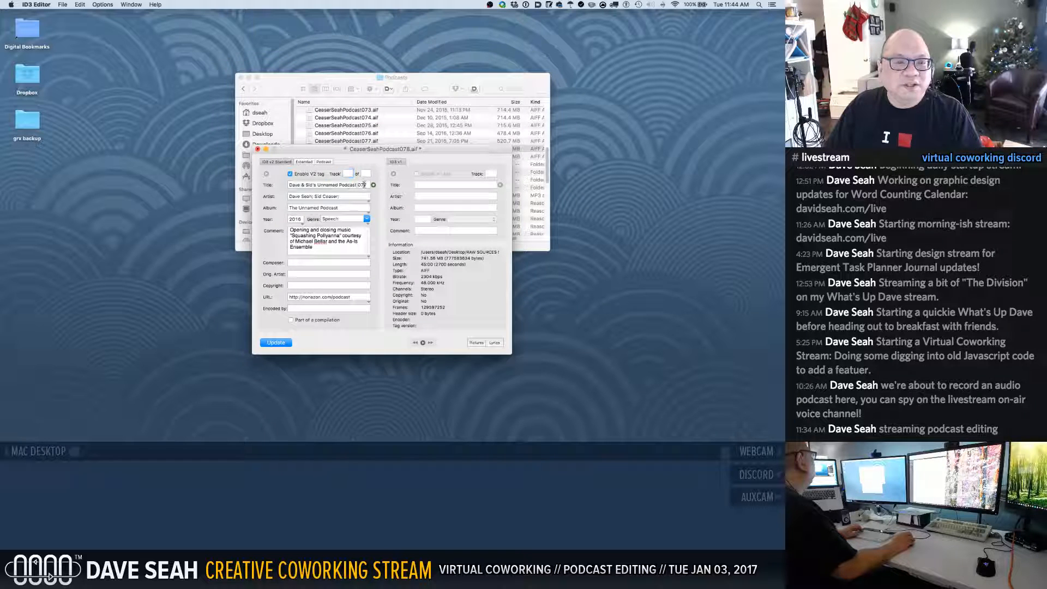
Change the AIFF's title to episode 078 and its year to 2017, and update the file's tags.
{"action": "left_click", "coordinate": [364, 184]}
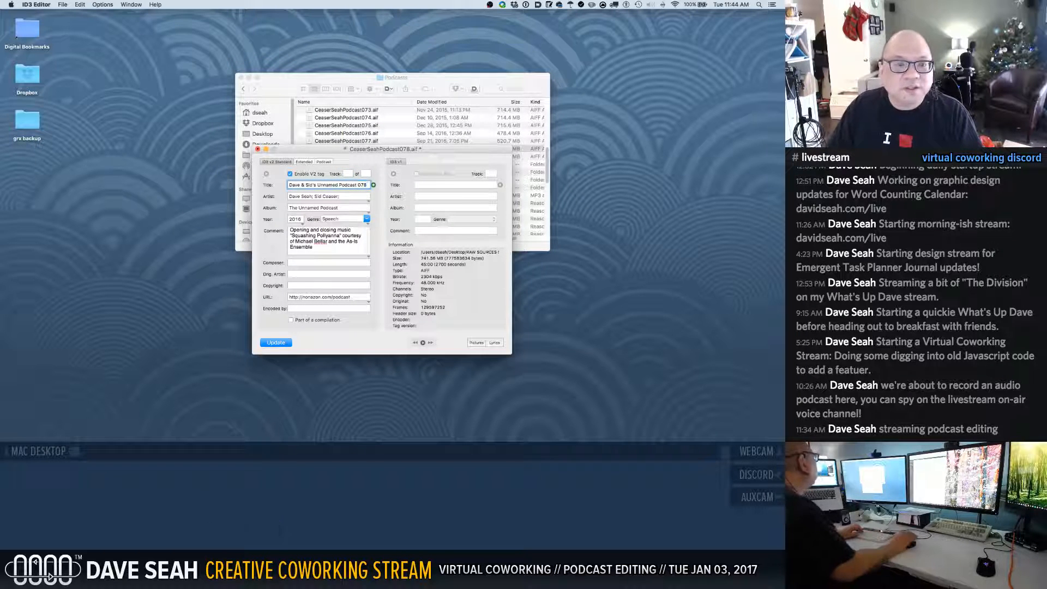
{"action": "left_click", "coordinate": [300, 219]}
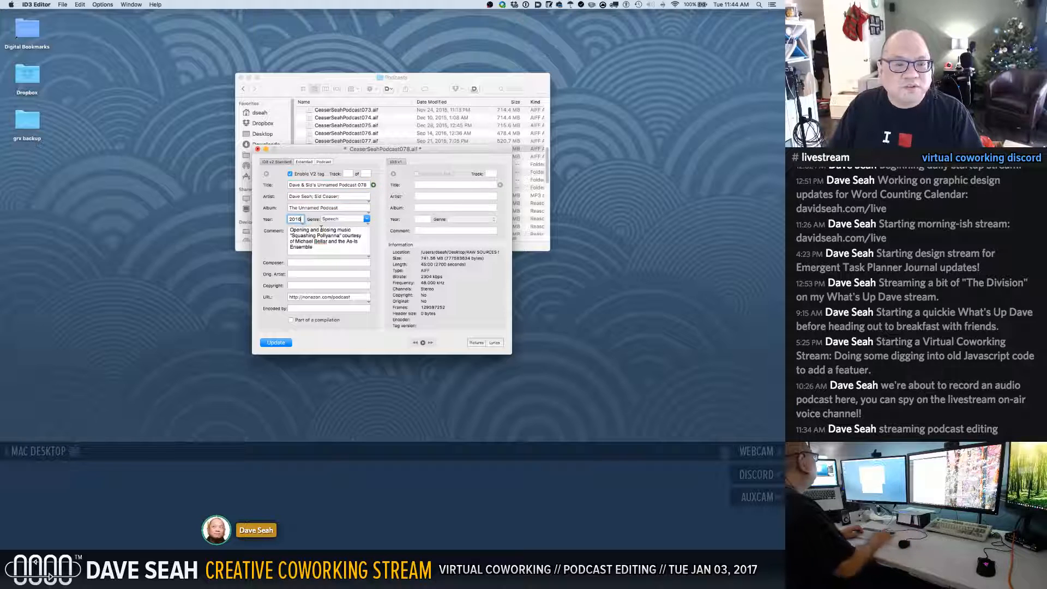
{"action": "key", "text": "BackSpace"}
{"action": "type", "text": "7"}
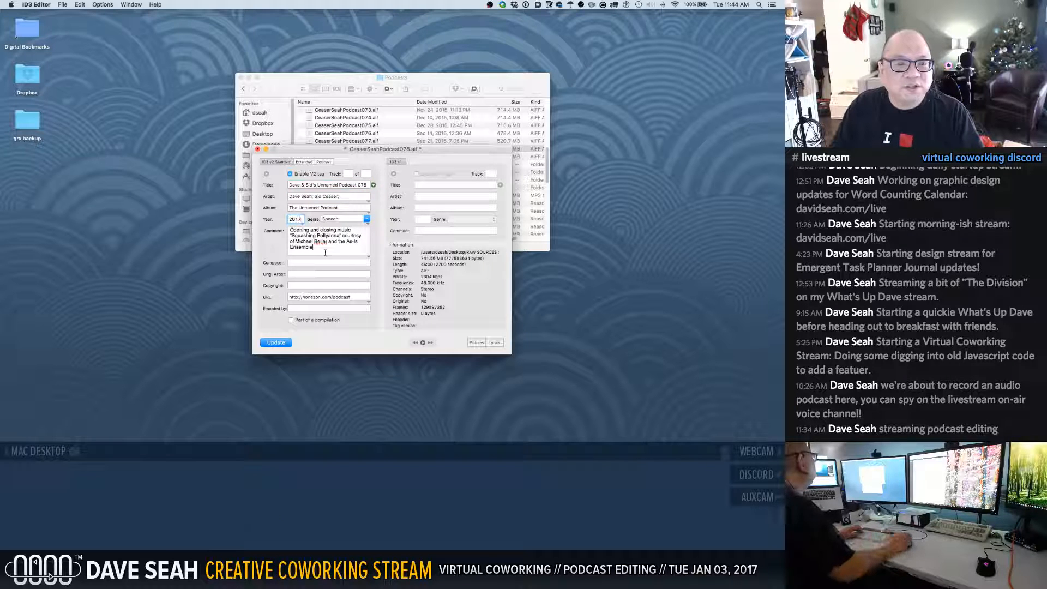
{"action": "type", "text": ","}
{"action": "left_click", "coordinate": [277, 343]}
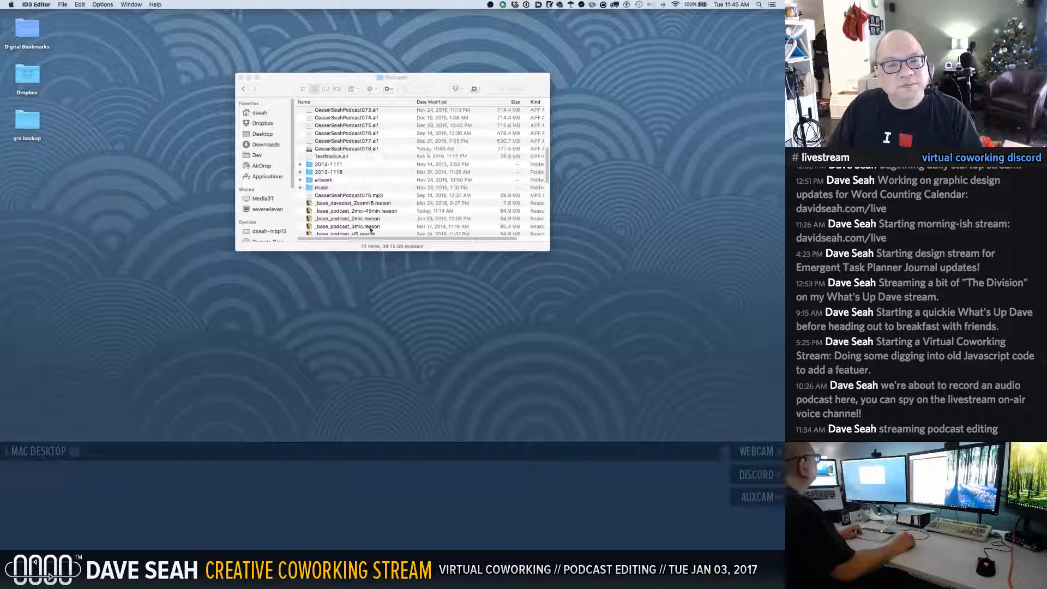
Move the AIFF files CeaserSeahPodcast073.aif through CeaserSeahPodcast078.aif from the Podcasts folder to the Trash.
{"action": "left_click", "coordinate": [364, 148]}
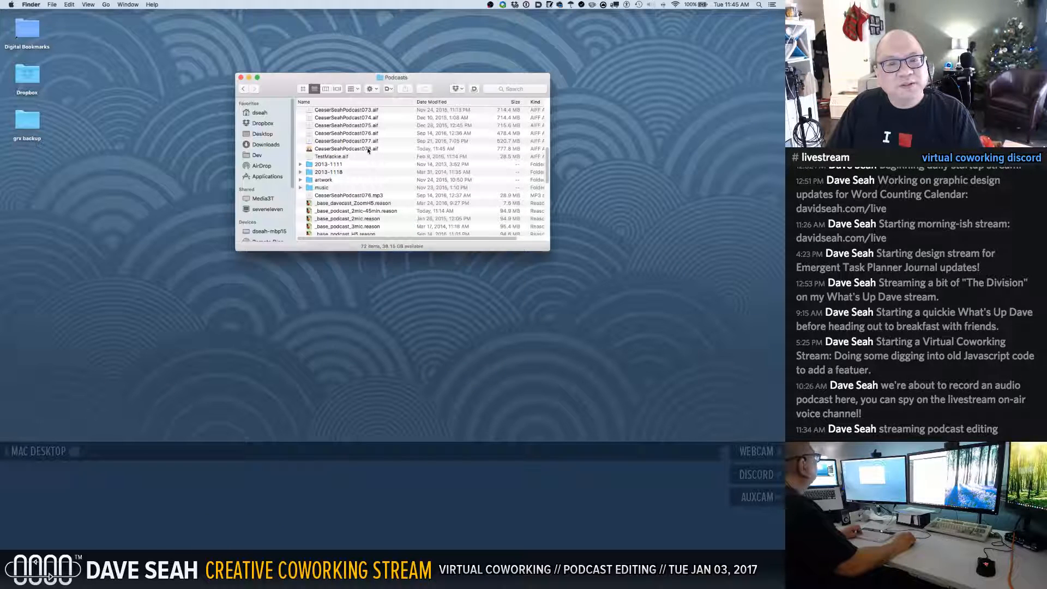
{"action": "left_click", "coordinate": [368, 150]}
{"action": "scroll", "coordinate": [373, 155], "scroll_direction": "up", "scroll_amount": 1}
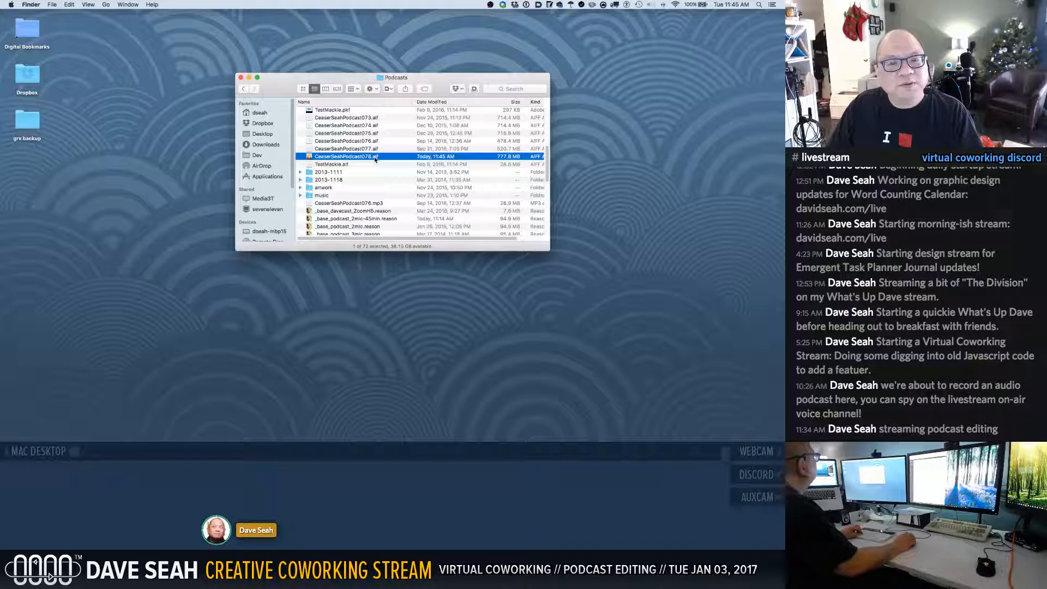
{"action": "right_click", "coordinate": [375, 158]}
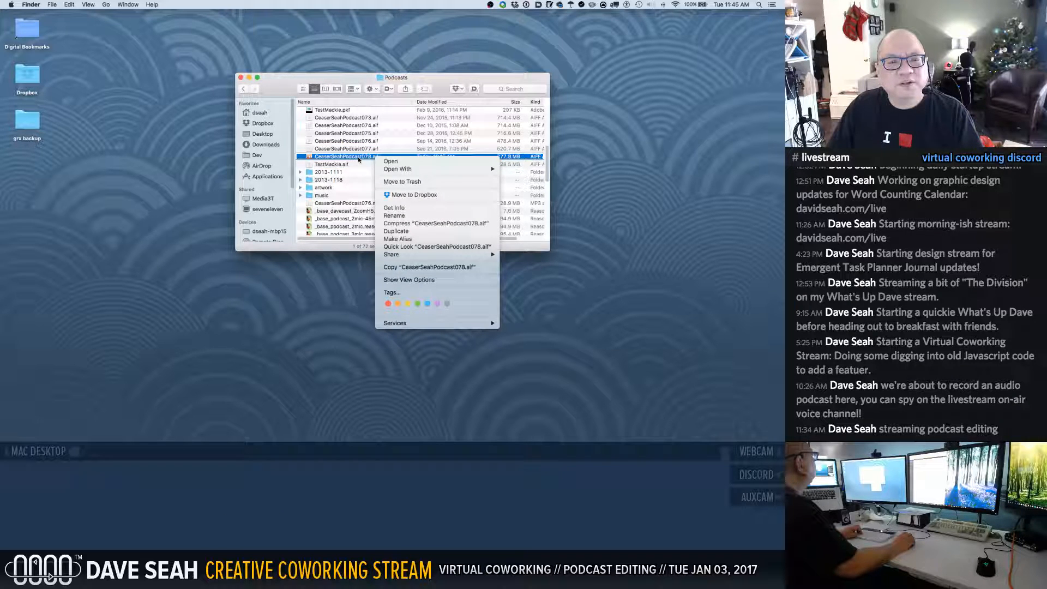
{"action": "left_click", "coordinate": [358, 169]}
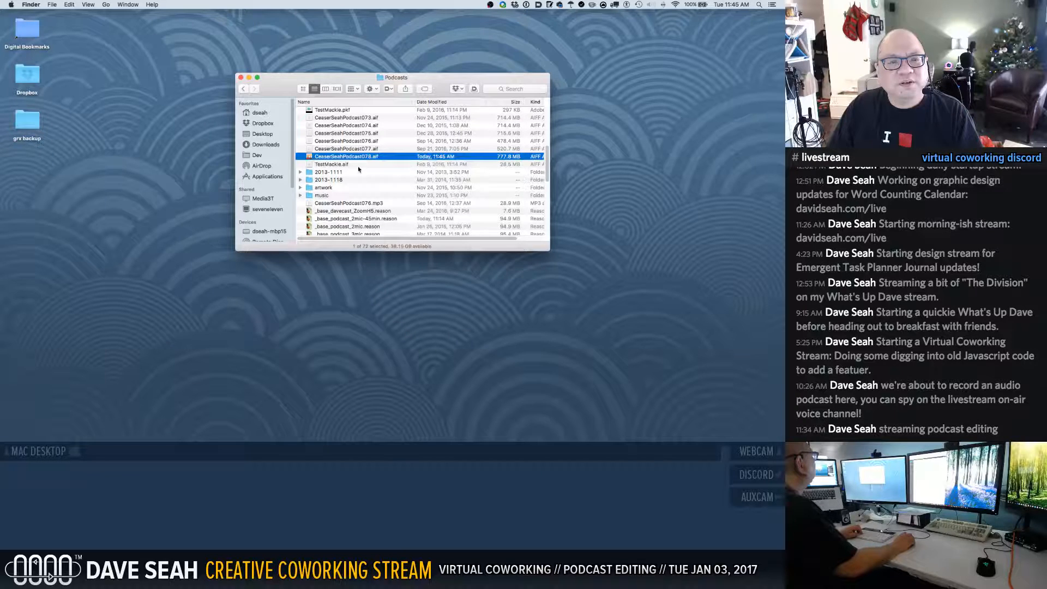
{"action": "scroll", "coordinate": [361, 168], "scroll_direction": "down", "scroll_amount": 5}
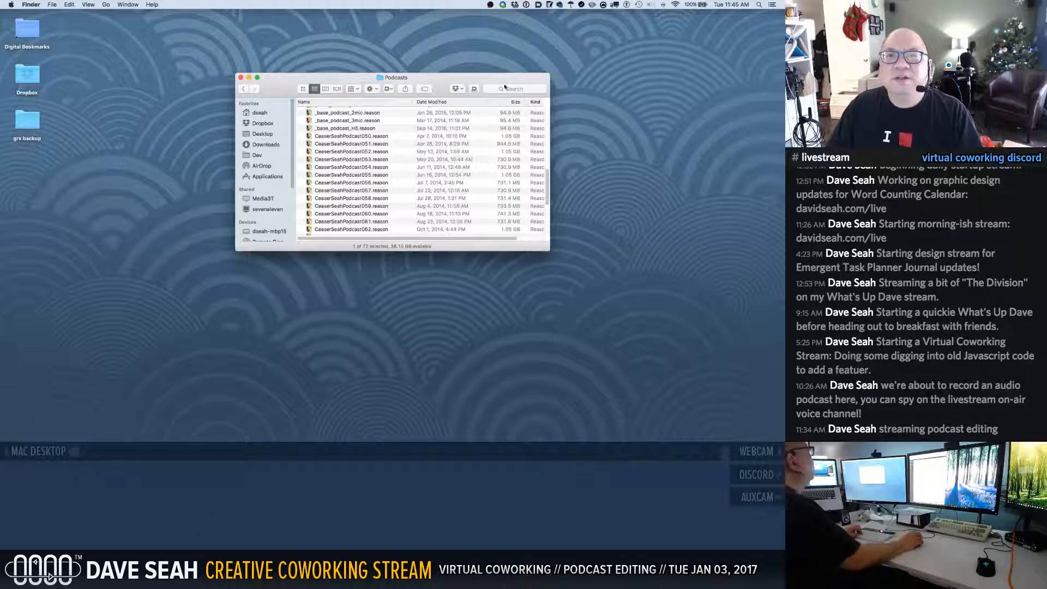
{"action": "scroll", "coordinate": [360, 160], "scroll_direction": "up", "scroll_amount": 3}
{"action": "scroll", "coordinate": [362, 175], "scroll_direction": "up", "scroll_amount": 4}
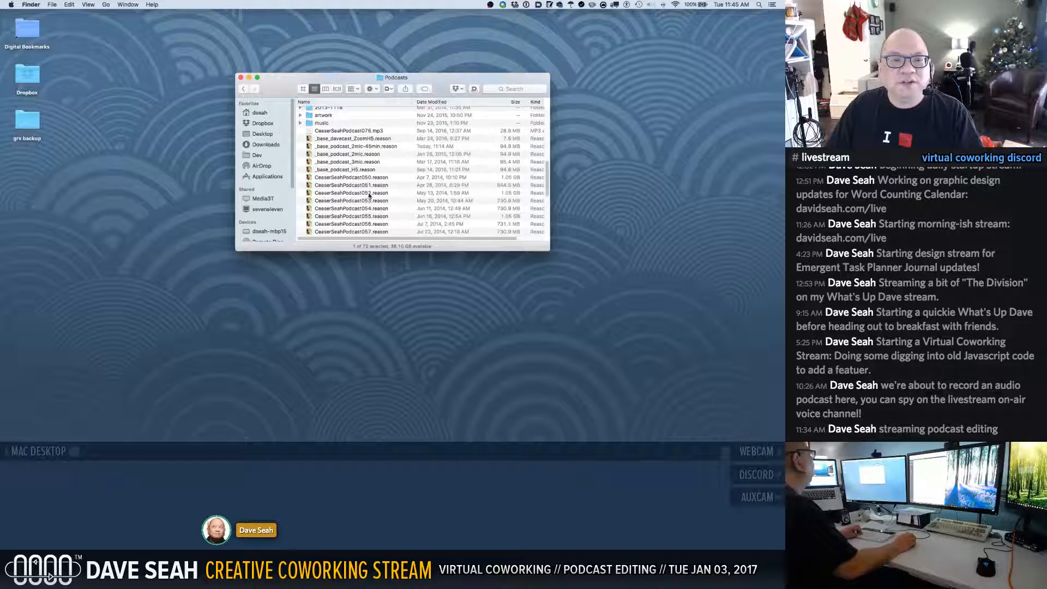
{"action": "left_click", "coordinate": [365, 145], "text": "shift"}
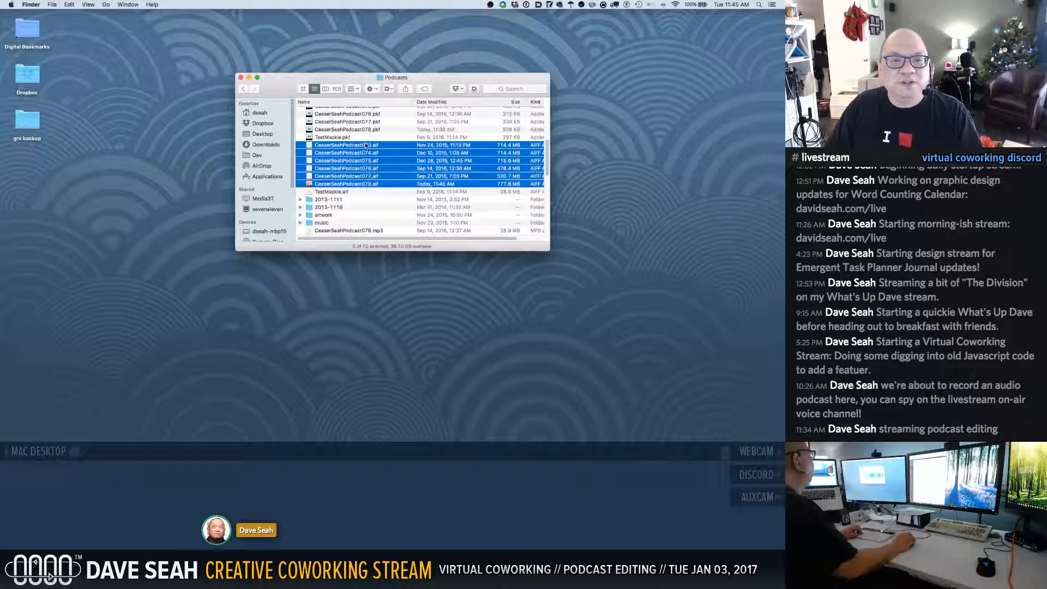
{"action": "right_click", "coordinate": [366, 145]}
{"action": "left_click", "coordinate": [399, 194]}
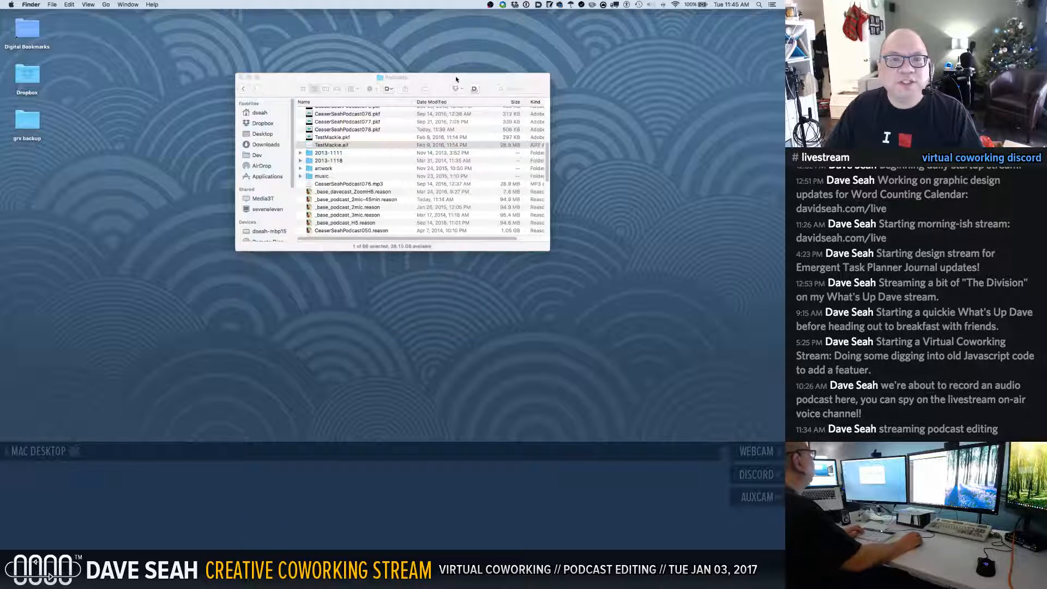
Open the recent podcasts folder containing the exported MP3s and close the raw-source Podcasts window.
{"action": "left_click", "coordinate": [540, 5]}
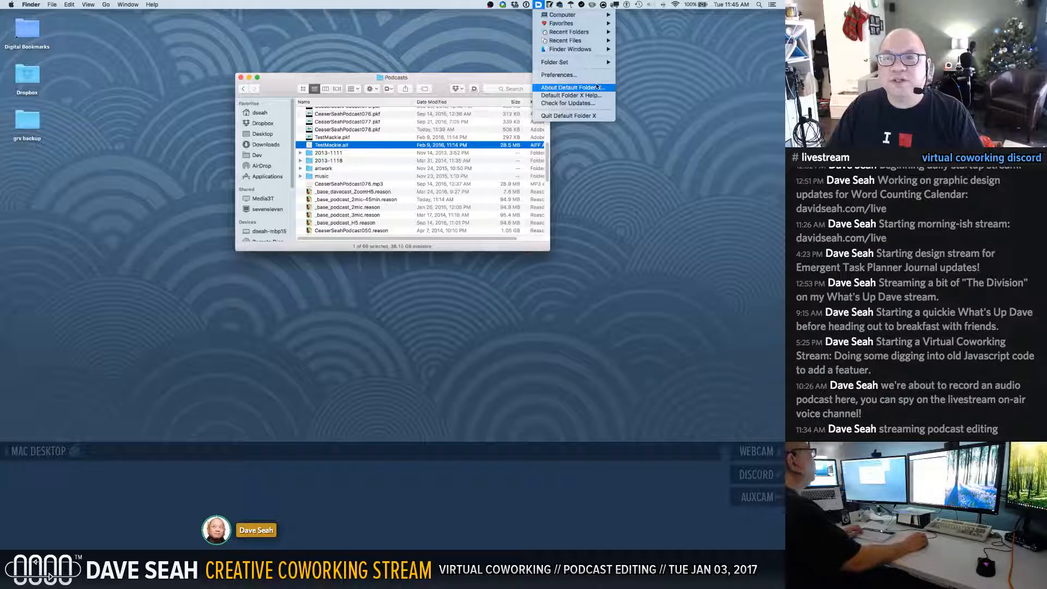
{"action": "mouse_move", "coordinate": [589, 31]}
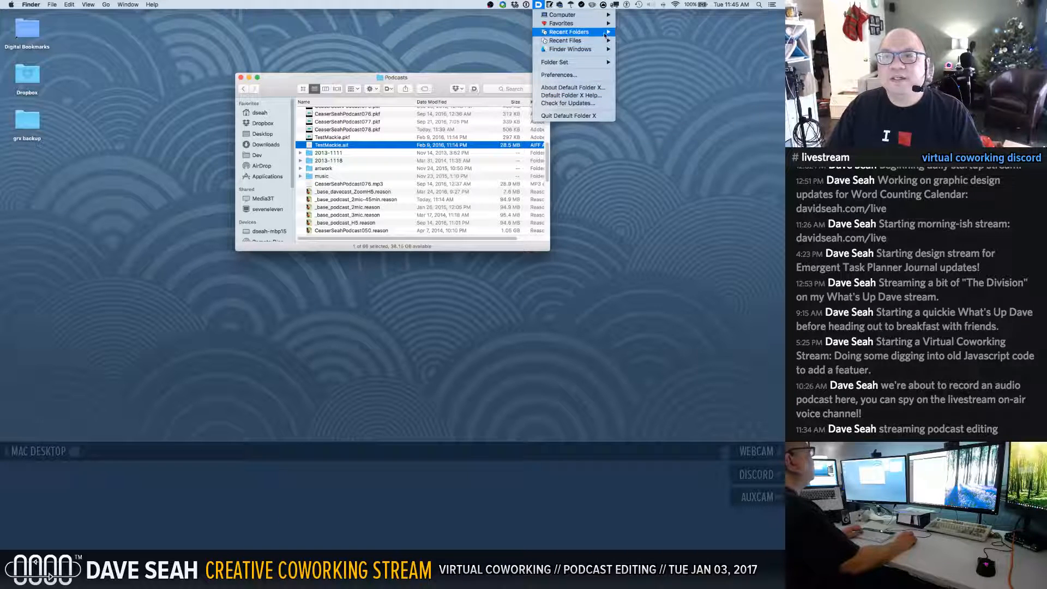
{"action": "left_click", "coordinate": [639, 32]}
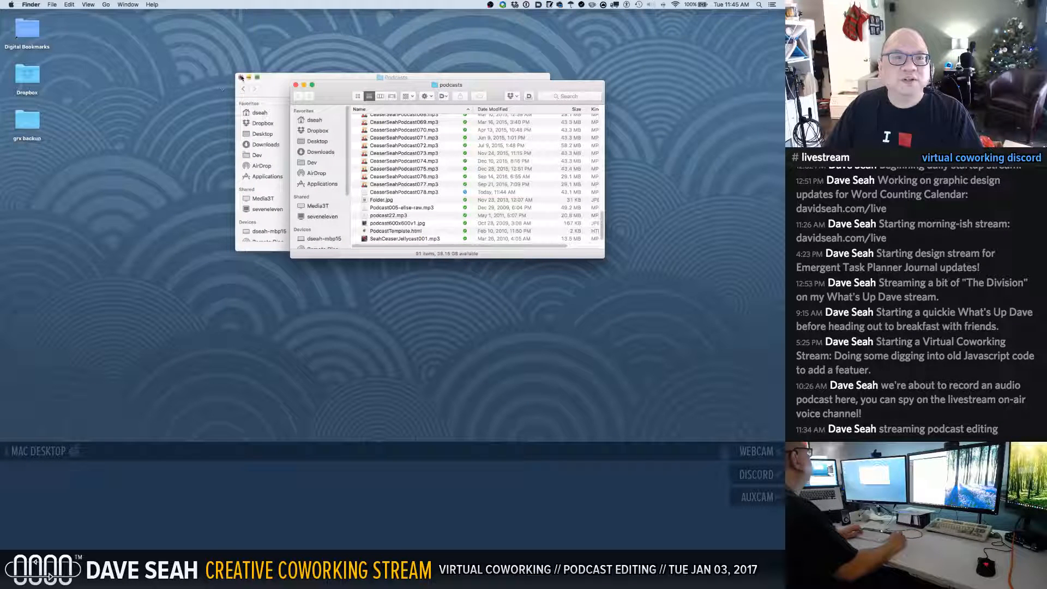
{"action": "left_click", "coordinate": [240, 77]}
Open CeaserSeahPodcast078.mp3 in ID3 Editor and load the tag data from CeaserSeahPodcast077.mp3.
{"action": "left_click", "coordinate": [413, 192]}
{"action": "right_click", "coordinate": [412, 193]}
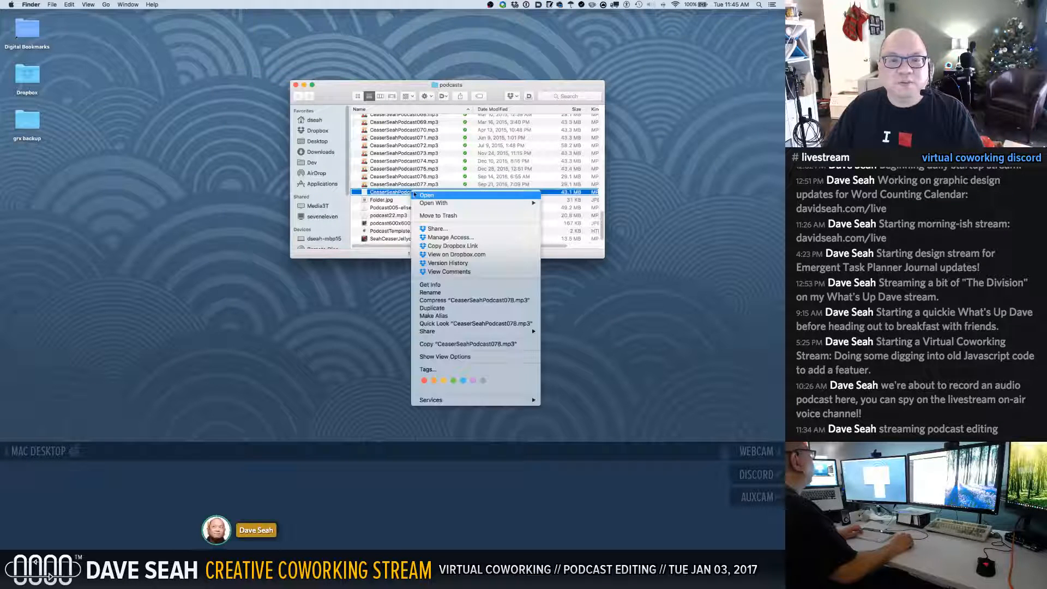
{"action": "mouse_move", "coordinate": [518, 203]}
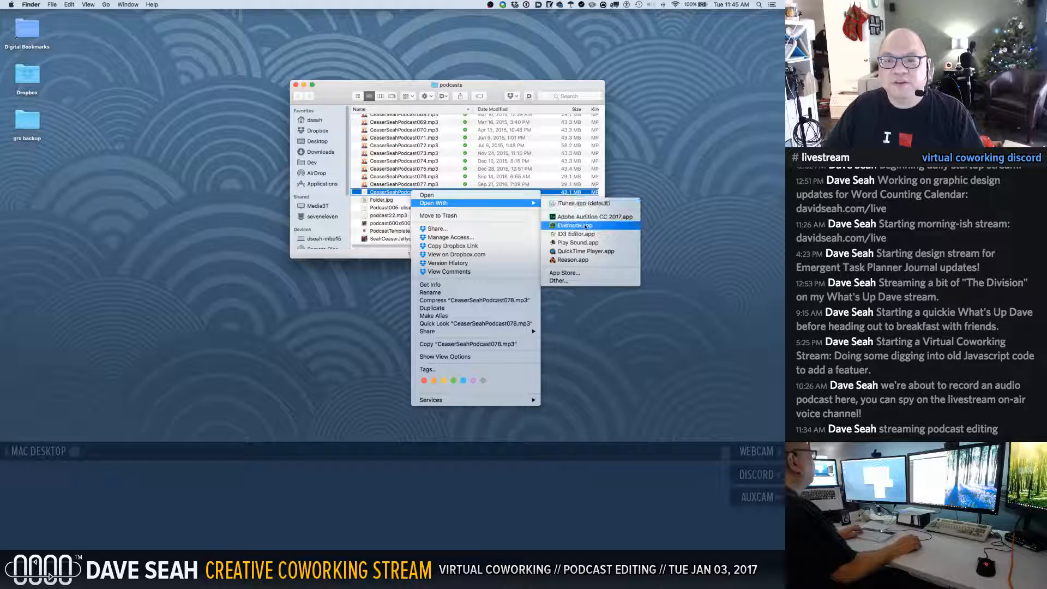
{"action": "left_click", "coordinate": [576, 233]}
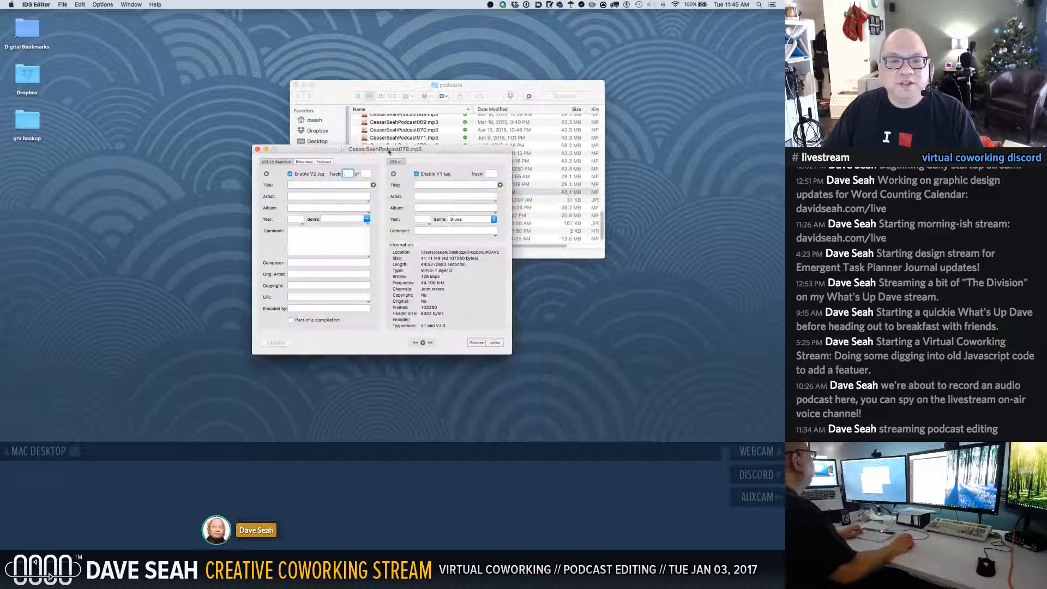
{"action": "left_click", "coordinate": [63, 4]}
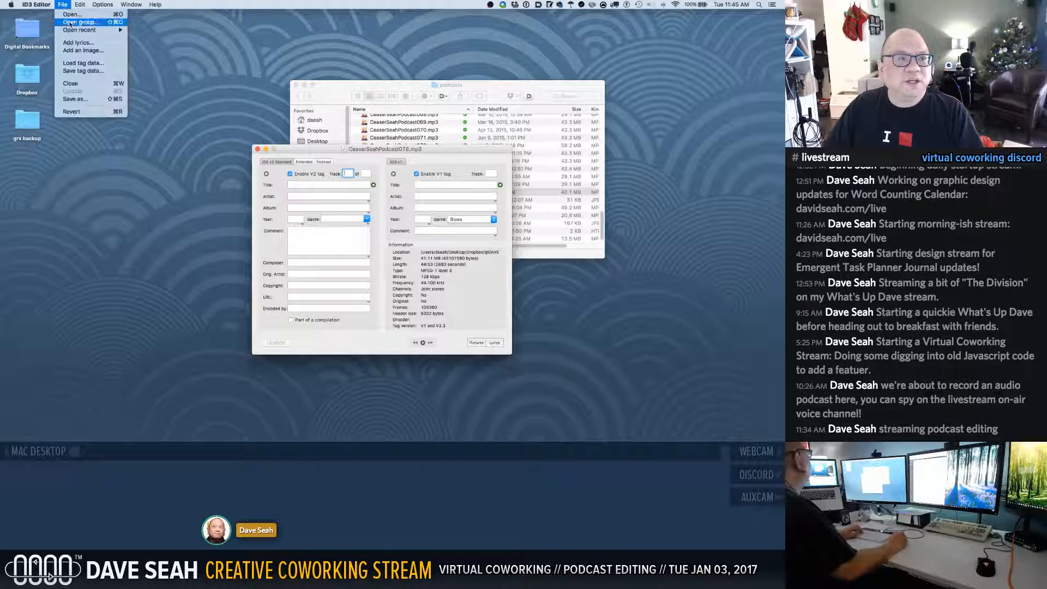
{"action": "left_click", "coordinate": [78, 64]}
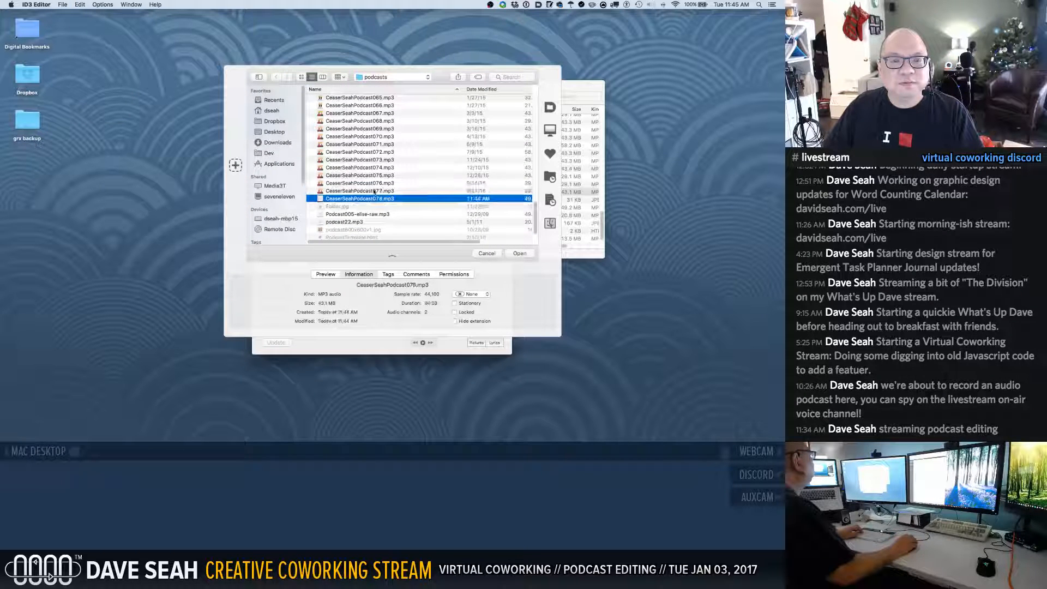
{"action": "double_click", "coordinate": [375, 191]}
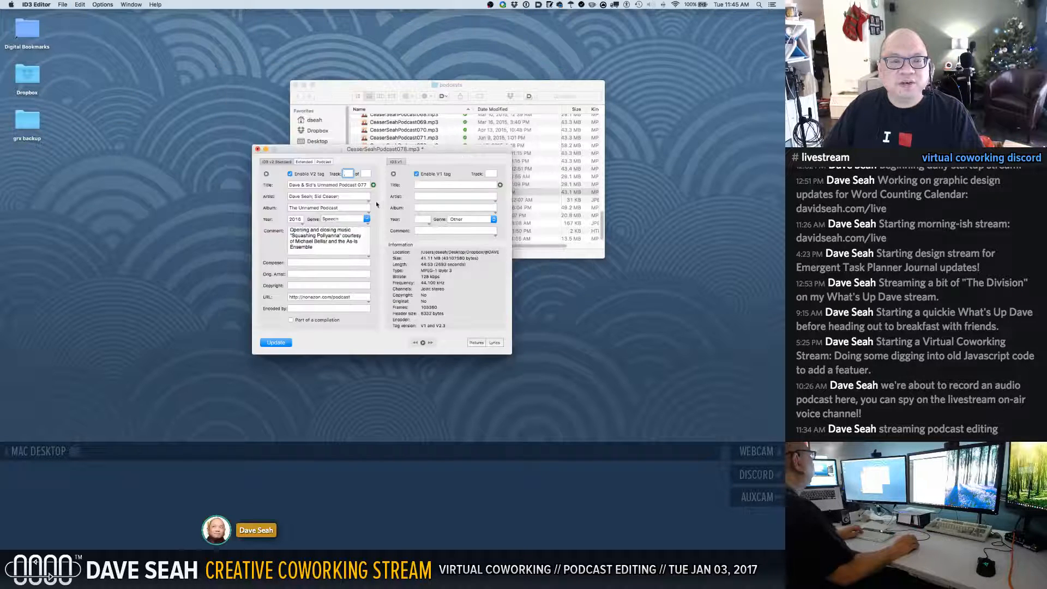
Change the episode number in the MP3's title tag to 078 and set the year to 2017.
{"action": "left_click", "coordinate": [364, 185]}
{"action": "key", "text": "BackSpace"}
{"action": "type", "text": "8"}
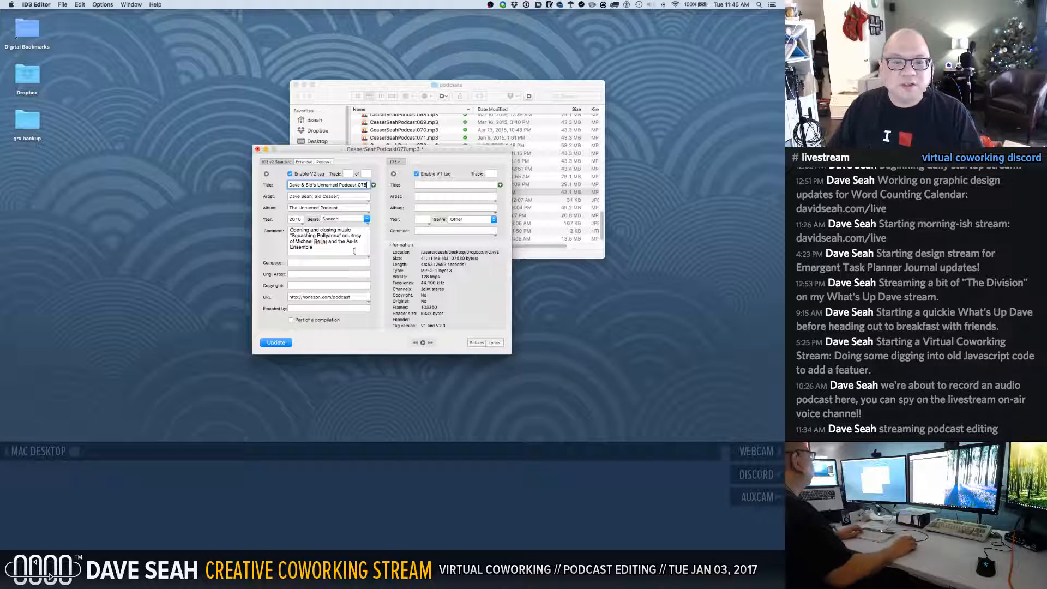
{"action": "left_click", "coordinate": [300, 219]}
{"action": "key", "text": "BackSpace"}
{"action": "type", "text": "7"}
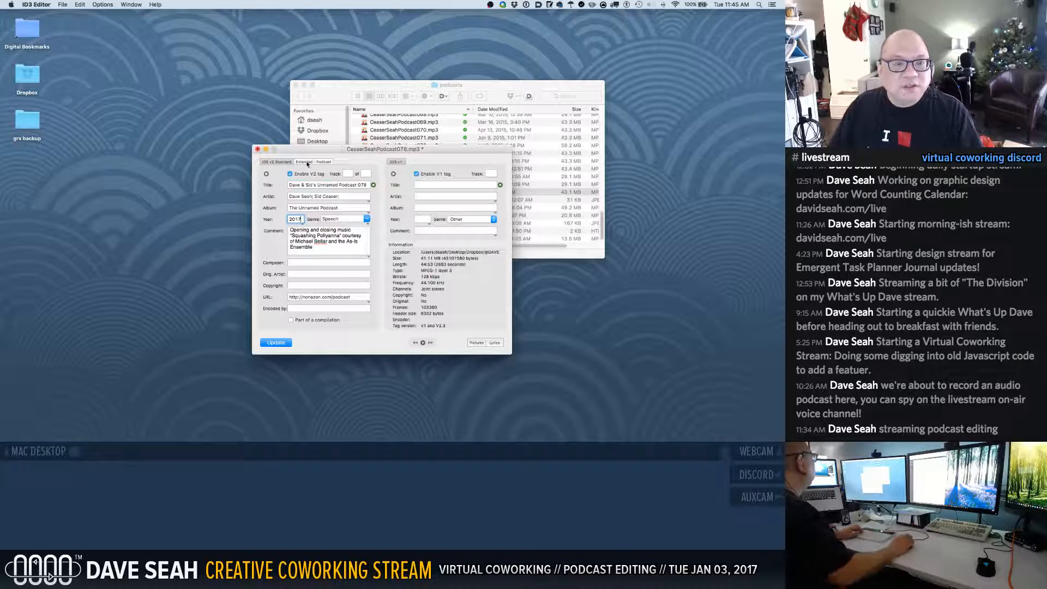
Check the MP3's podcast tags, return to the standard tags and update the file.
{"action": "left_click", "coordinate": [324, 162]}
{"action": "left_click", "coordinate": [277, 162]}
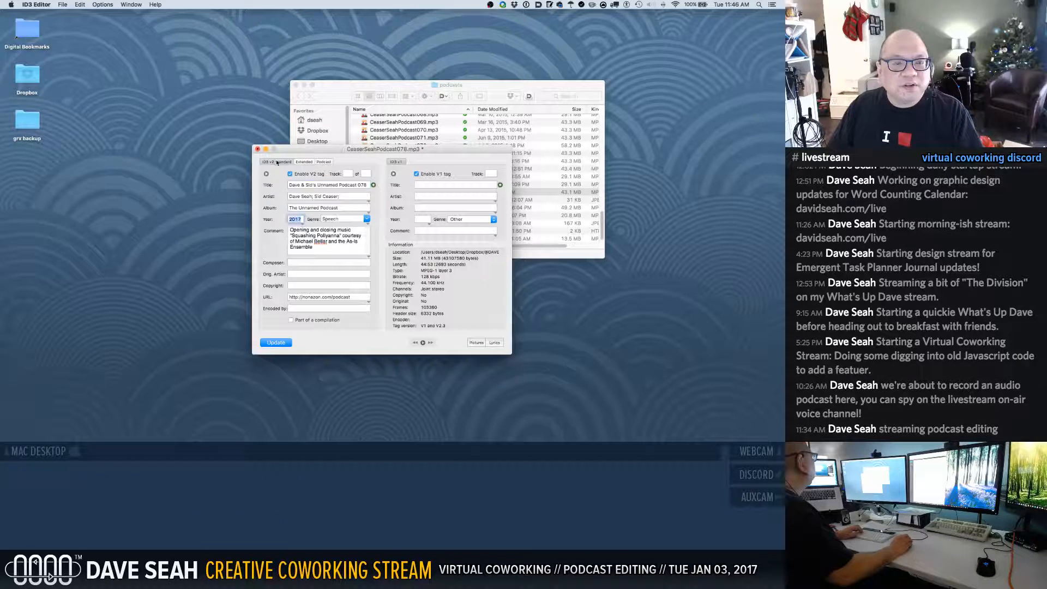
{"action": "left_click", "coordinate": [280, 344]}
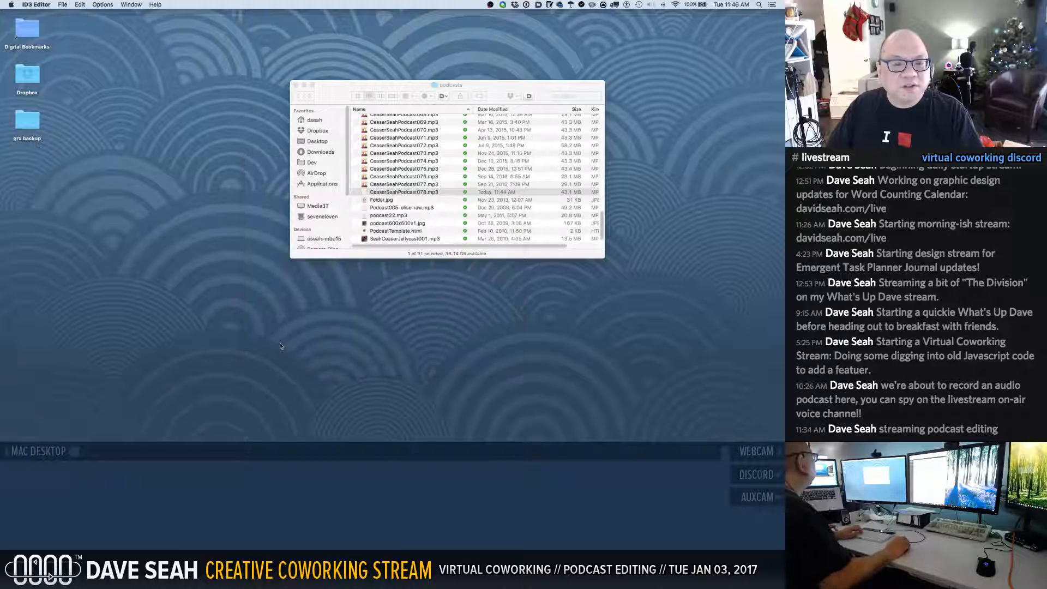
Check the updated CeaserSeahPodcast078.mp3 in the podcasts folder, leaving its file name as it is.
{"action": "left_click", "coordinate": [376, 291]}
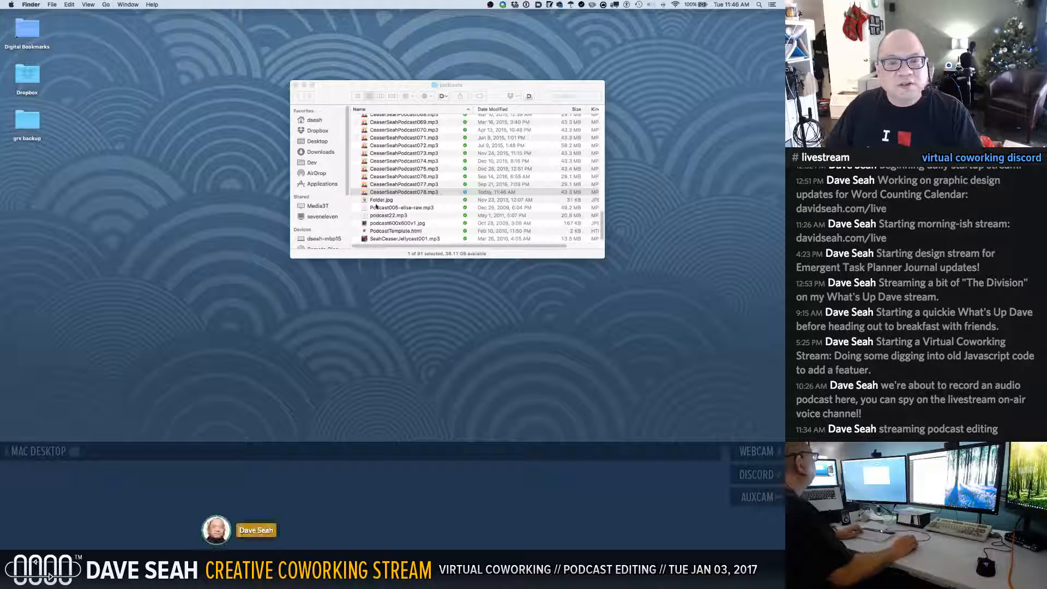
{"action": "left_click", "coordinate": [378, 194]}
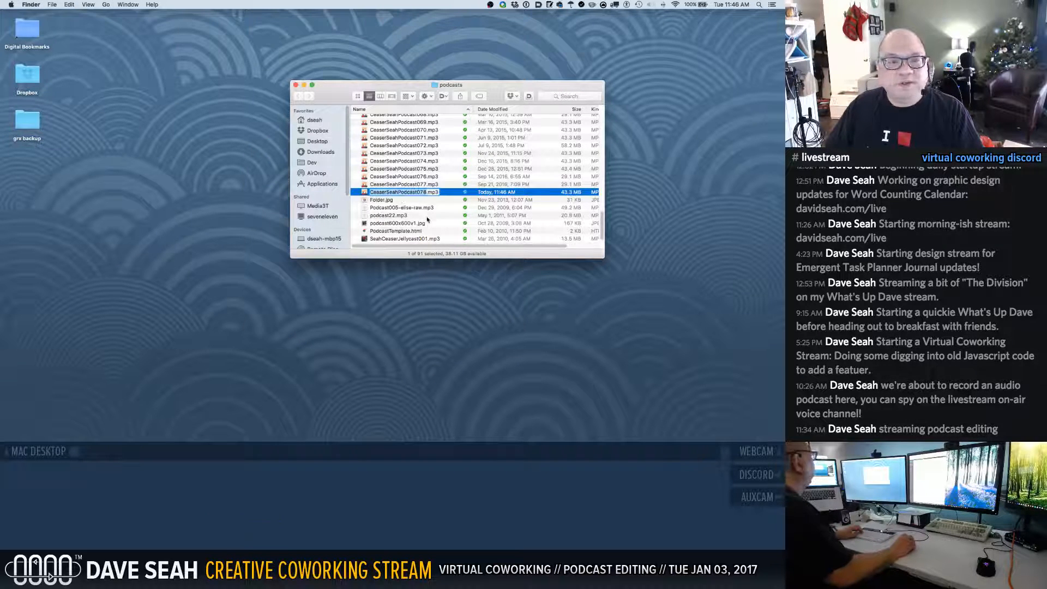
{"action": "left_click", "coordinate": [465, 304]}
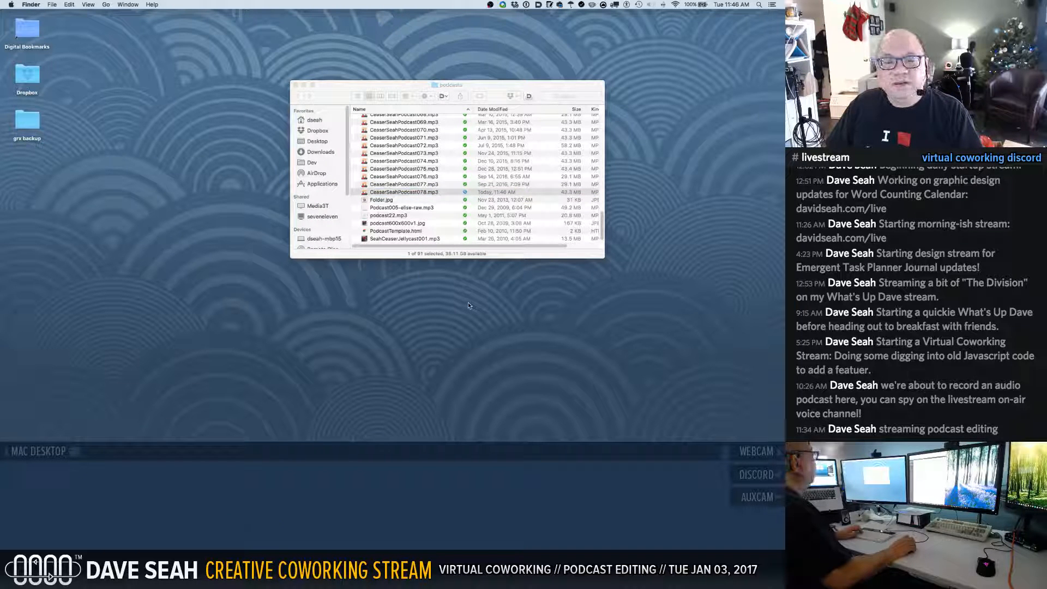
Open Transmit and connect to the saved davidseah.com - podcasts favorite.
{"action": "left_click", "coordinate": [538, 4]}
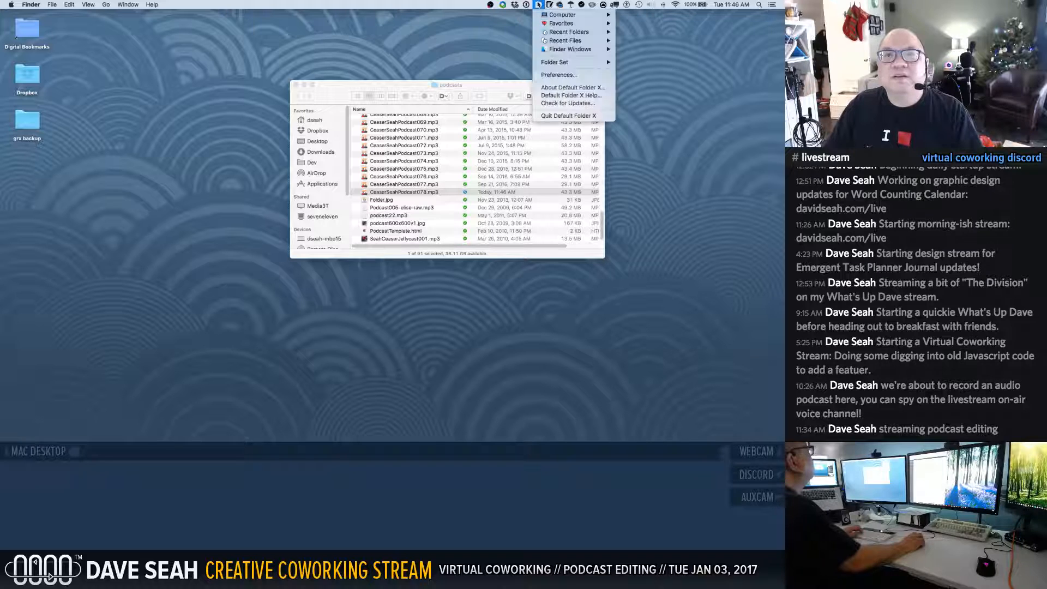
{"action": "mouse_move", "coordinate": [558, 54]}
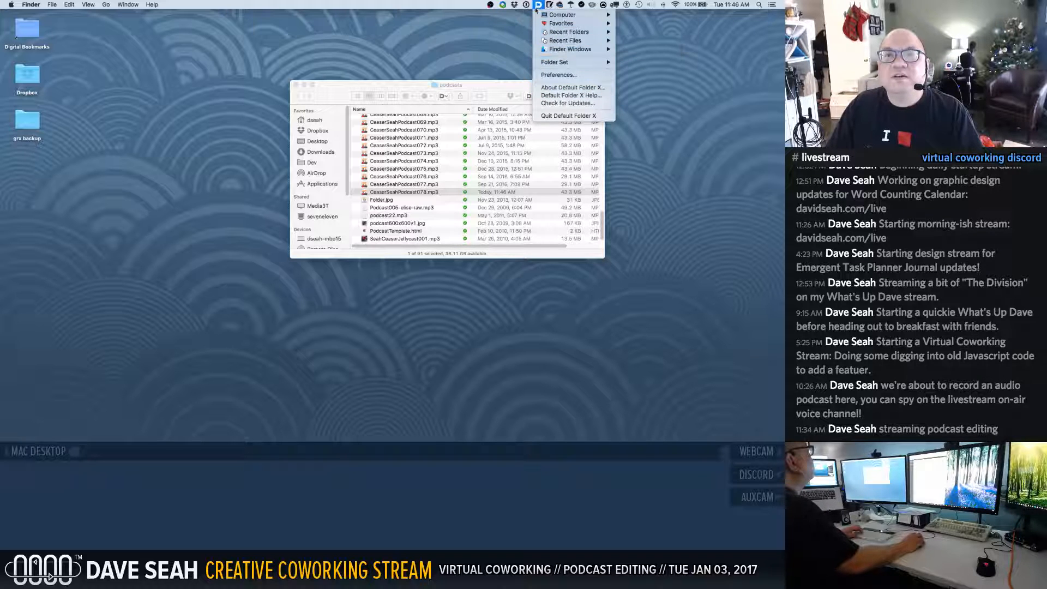
{"action": "left_click", "coordinate": [615, 5]}
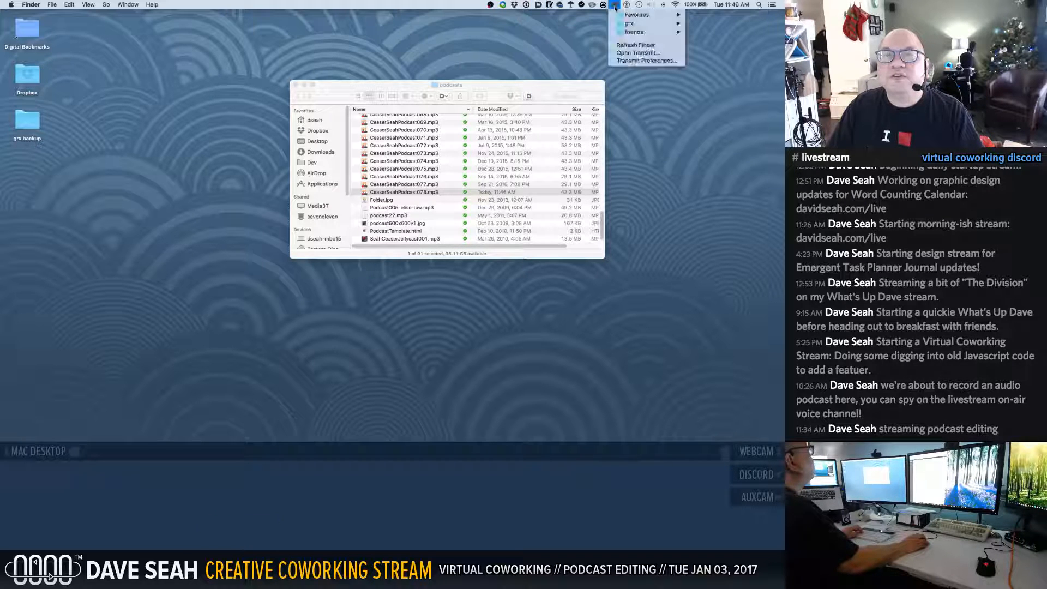
{"action": "mouse_move", "coordinate": [624, 17]}
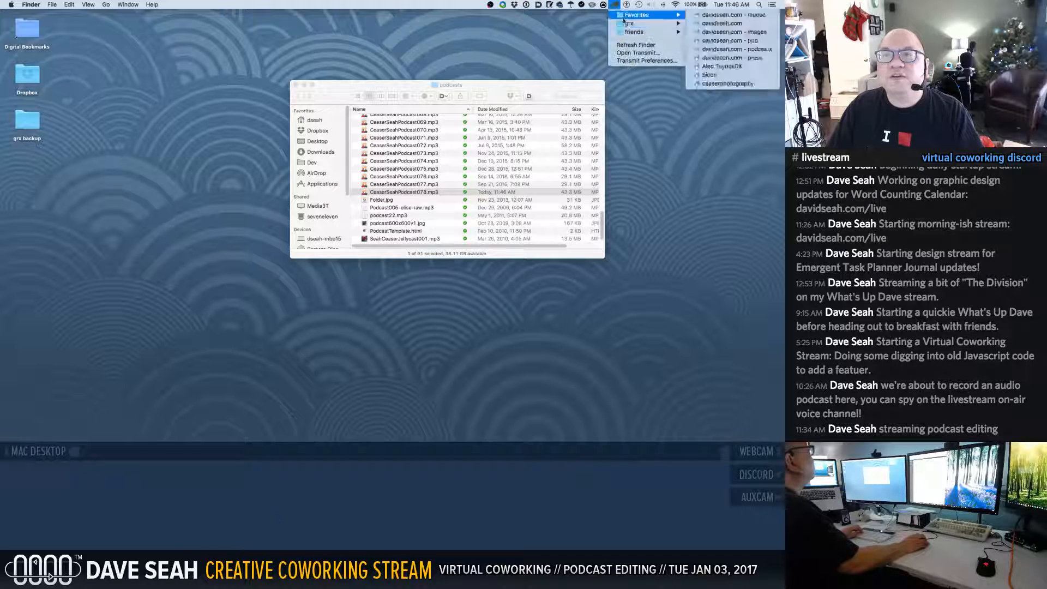
{"action": "left_click", "coordinate": [627, 53]}
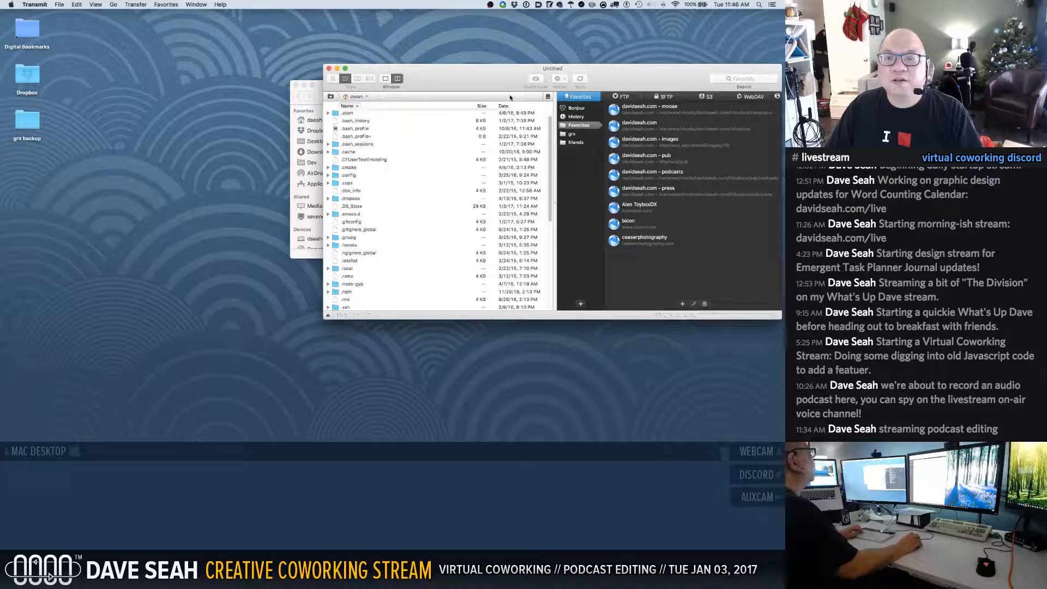
{"action": "double_click", "coordinate": [651, 177]}
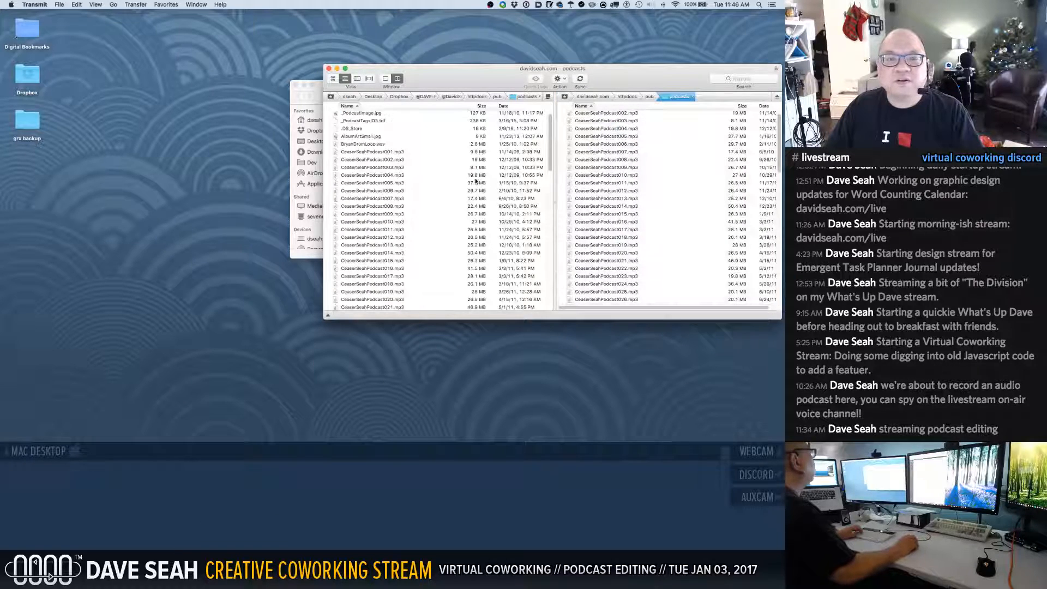
Upload CeaserSeahPodcast078.mp3 from the local podcasts folder to the podcasts folder on davidseah.com.
{"action": "left_click_drag", "start_coordinate": [551, 144], "coordinate": [573, 295]}
{"action": "left_click", "coordinate": [398, 252]}
{"action": "scroll", "coordinate": [586, 267], "scroll_direction": "down", "scroll_amount": 10}
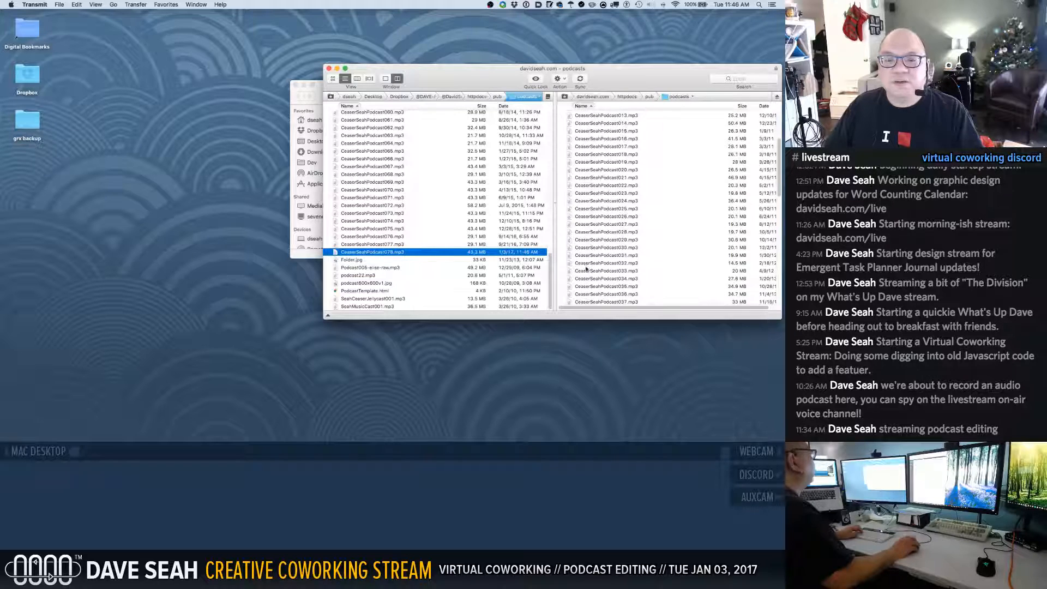
{"action": "scroll", "coordinate": [583, 277], "scroll_direction": "down", "scroll_amount": 5}
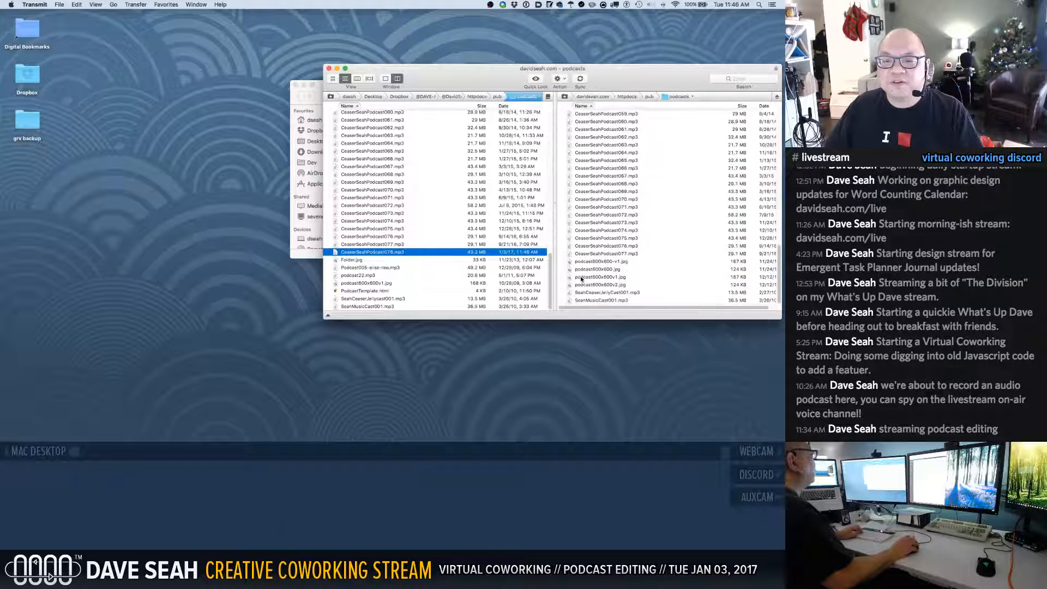
{"action": "double_click", "coordinate": [473, 254]}
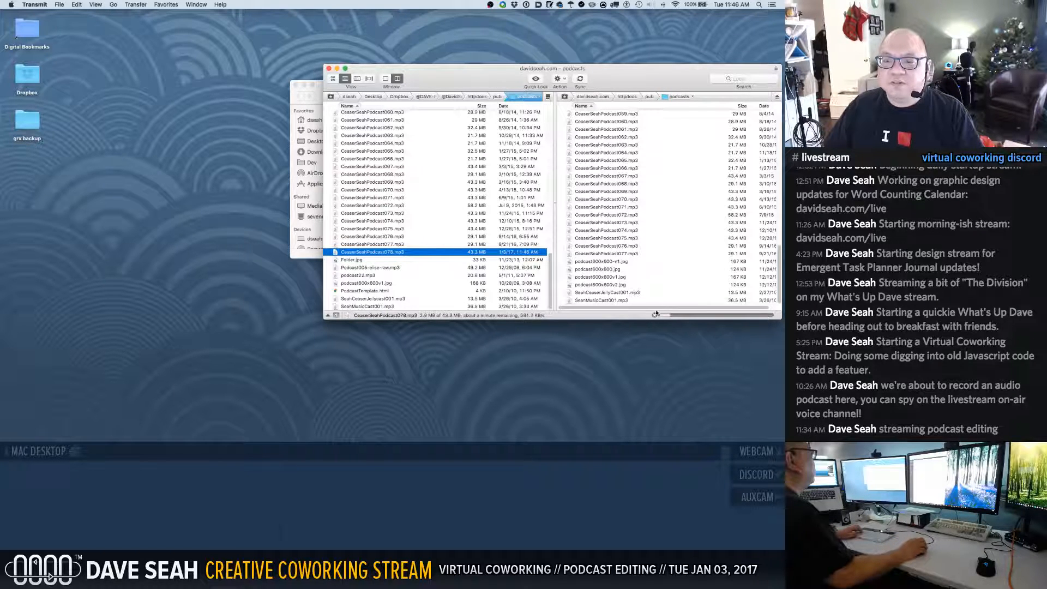
Switch to Chrome, open the podcast site's WordPress dashboard at nonazon.com/podcast/wp-admin, and move the window so the whole dashboard is on screen.
{"action": "mouse_move", "coordinate": [198, 436]}
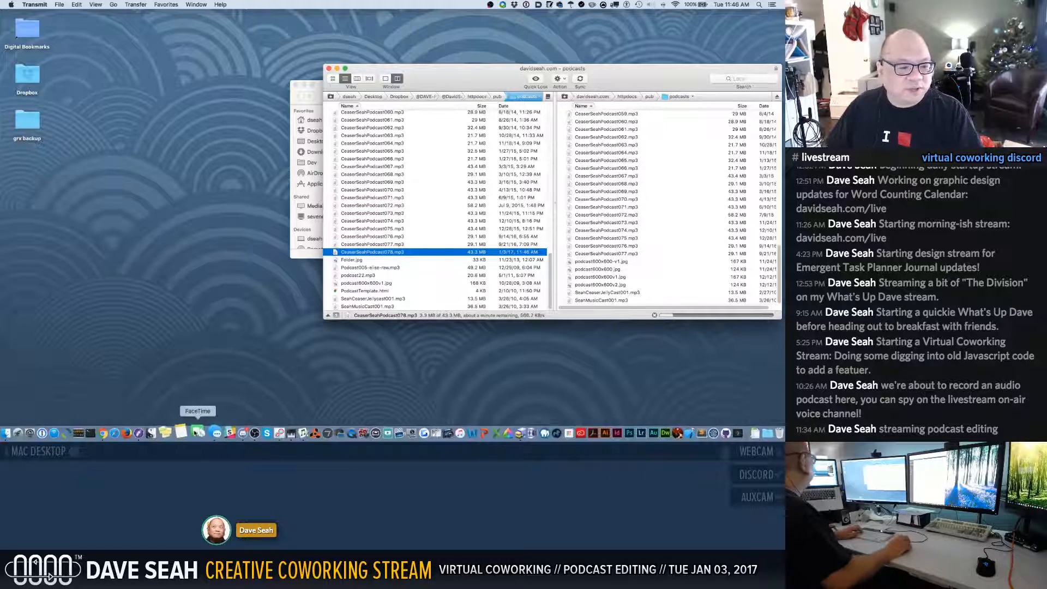
{"action": "left_click", "coordinate": [111, 433]}
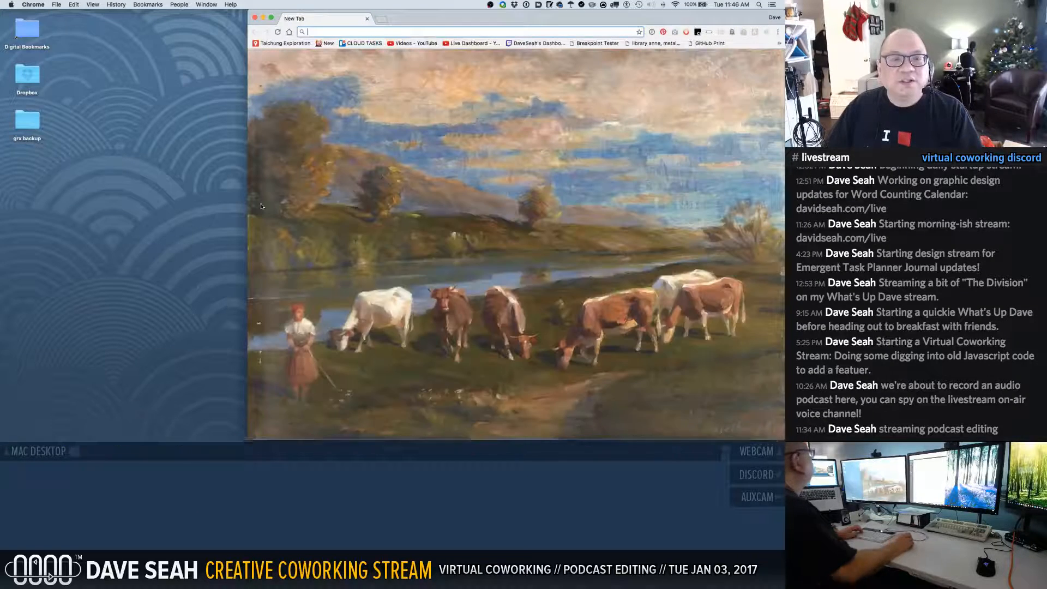
{"action": "type", "text": "nonazon.com"}
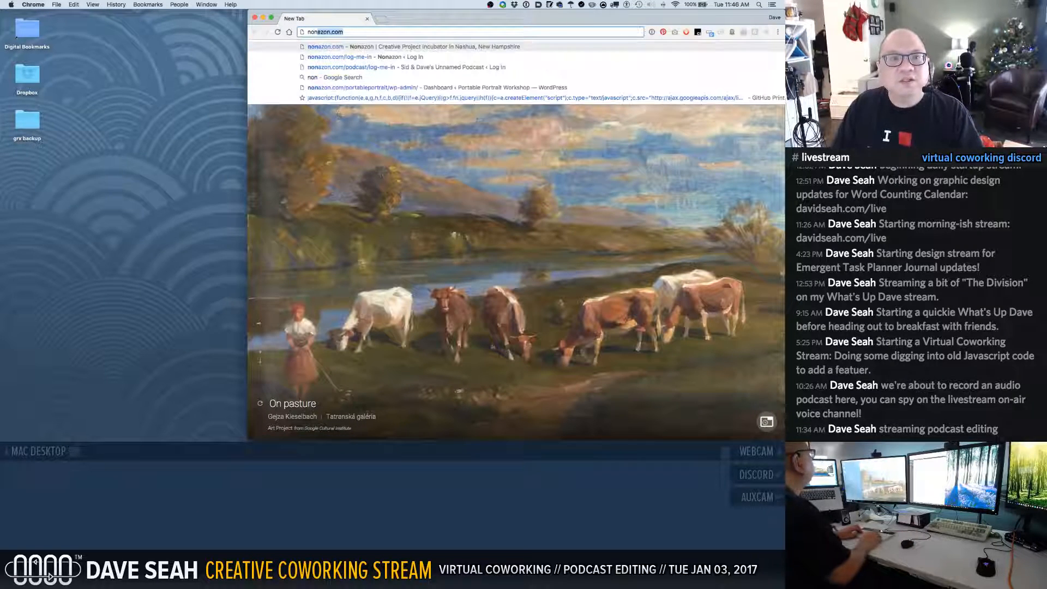
{"action": "left_click_drag", "start_coordinate": [423, 18], "coordinate": [0, 47]}
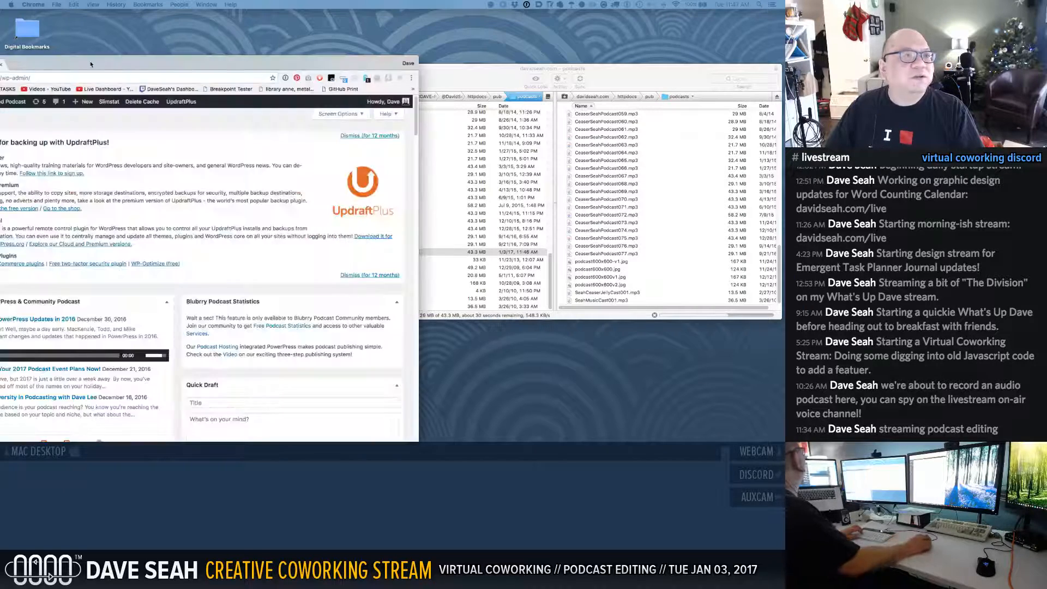
{"action": "left_click_drag", "start_coordinate": [209, 12], "coordinate": [341, 12]}
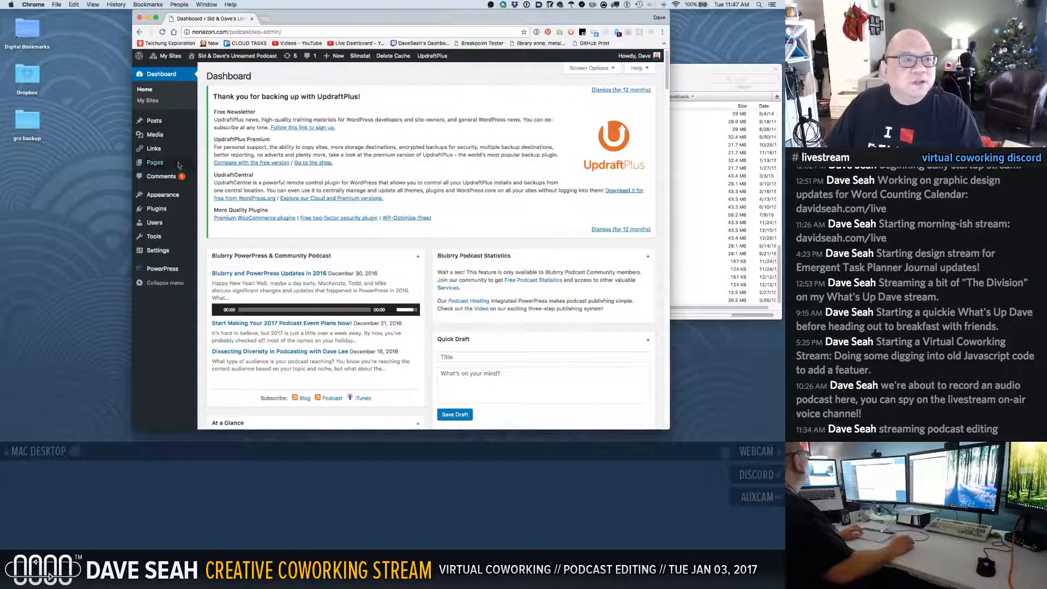
Mark the pending comment on the episode 071 post as spam.
{"action": "left_click", "coordinate": [159, 177]}
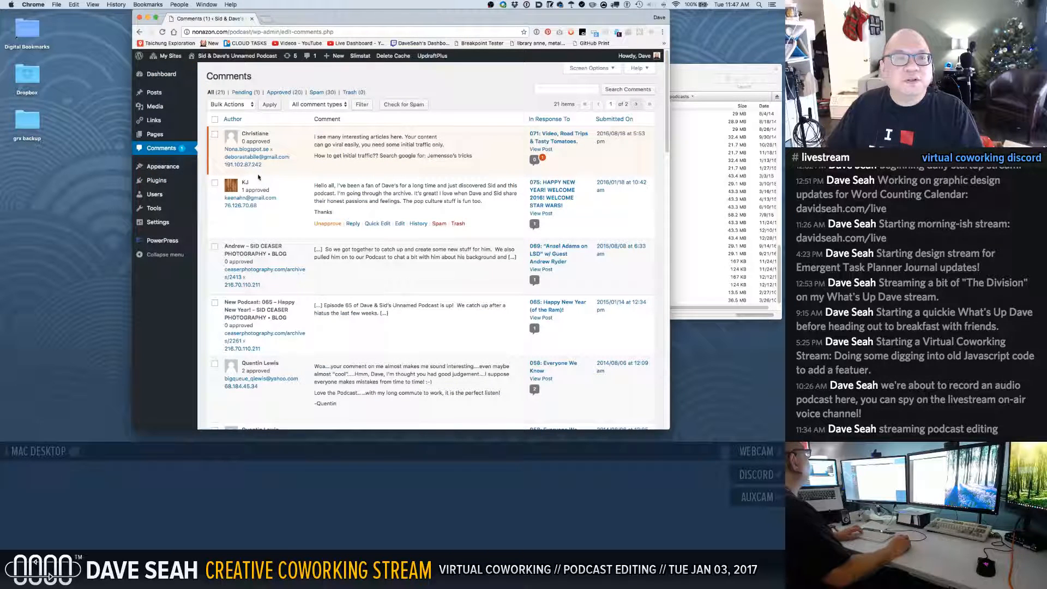
{"action": "left_click", "coordinate": [432, 167]}
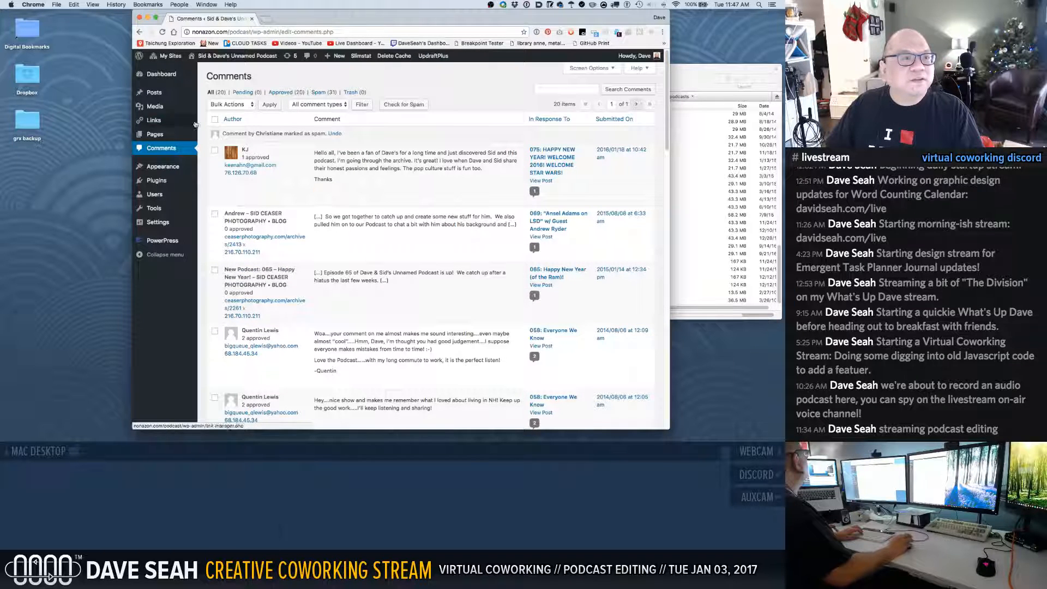
Try to duplicate the episode 077 post from the posts list, and move the untitled drafts to the trash.
{"action": "left_click", "coordinate": [150, 95]}
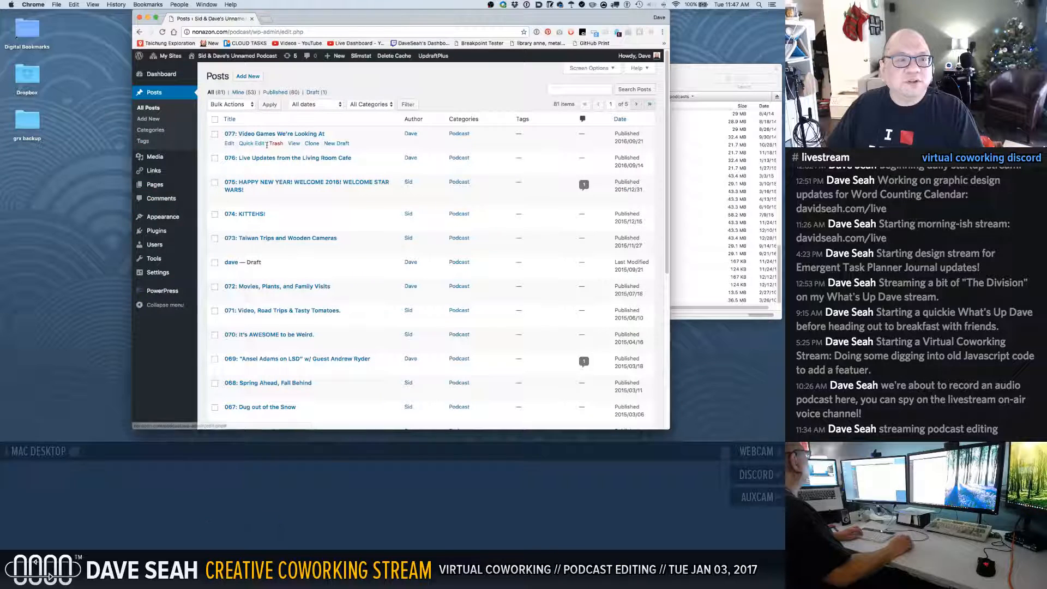
{"action": "left_click", "coordinate": [313, 147]}
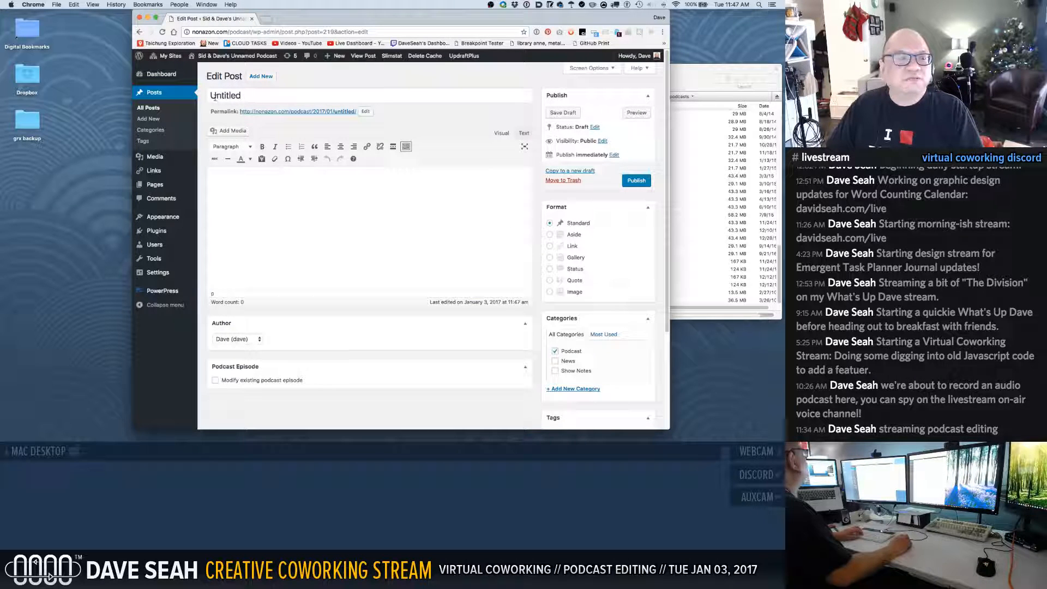
{"action": "left_click", "coordinate": [156, 109]}
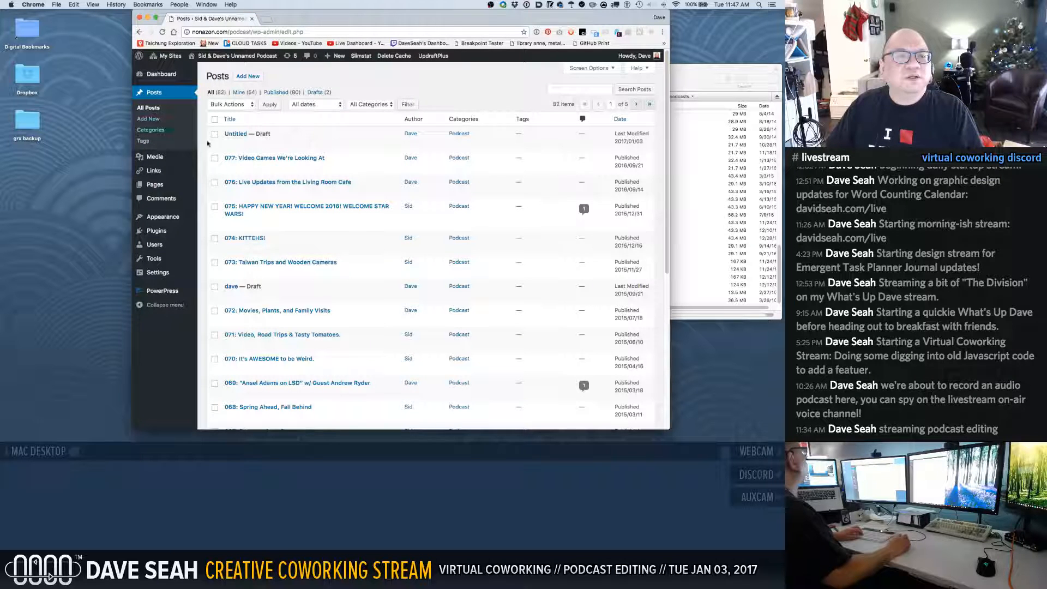
{"action": "mouse_move", "coordinate": [242, 140]}
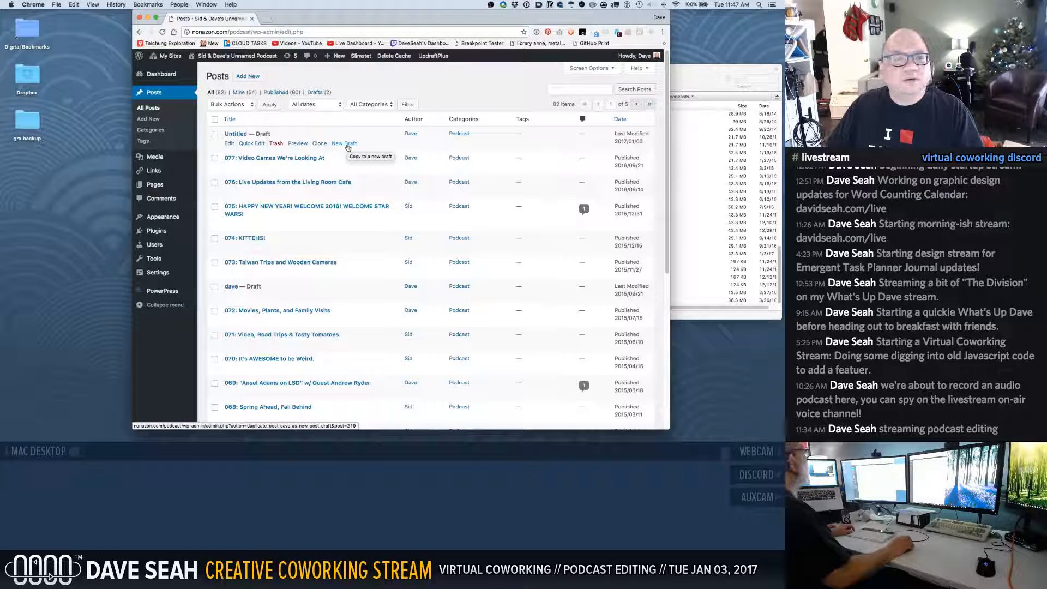
{"action": "left_click", "coordinate": [347, 144]}
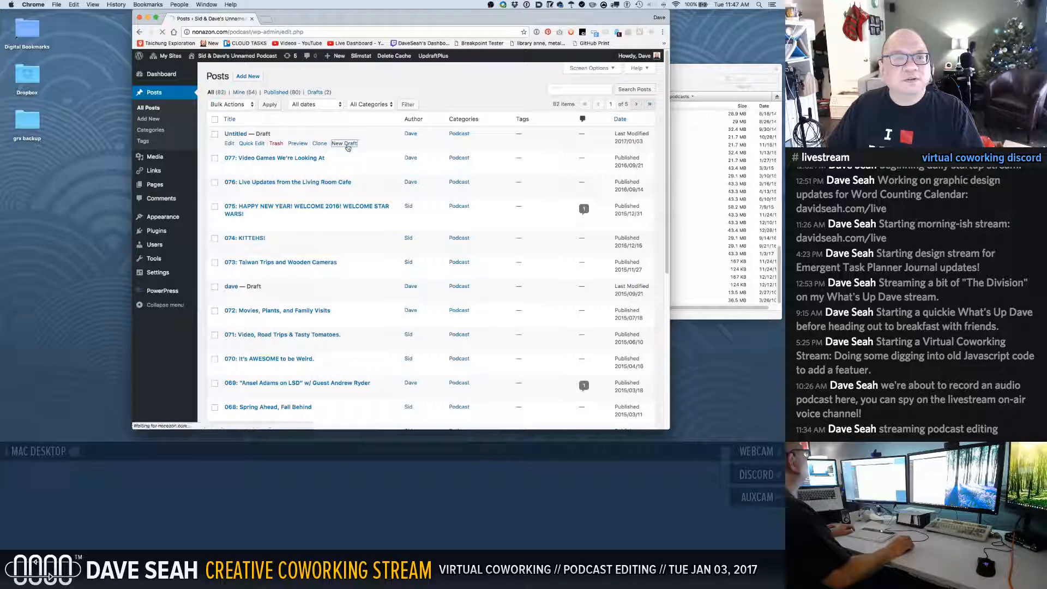
{"action": "left_click", "coordinate": [143, 108]}
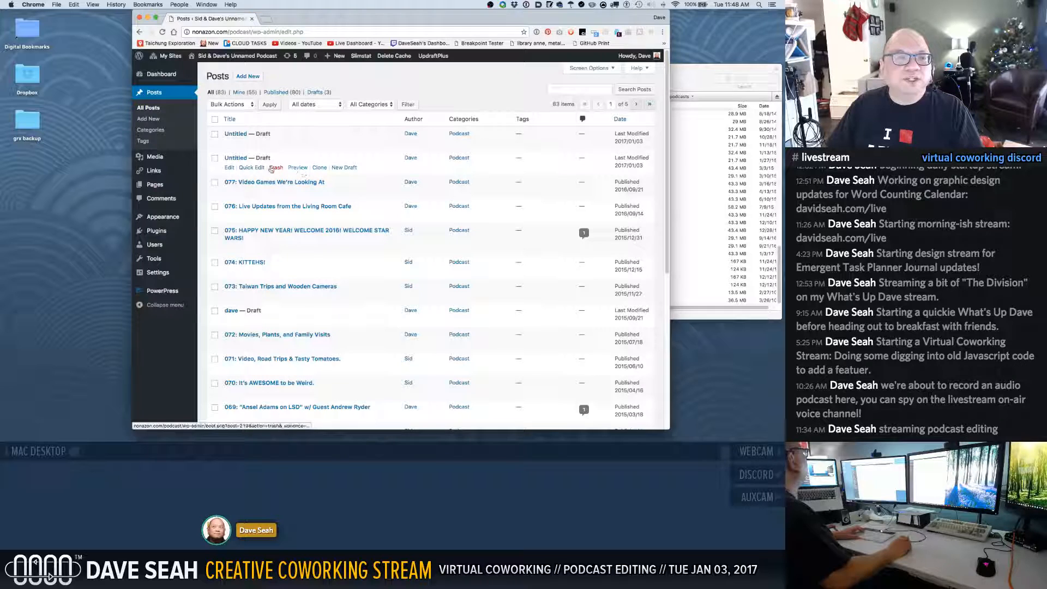
{"action": "left_click", "coordinate": [276, 168]}
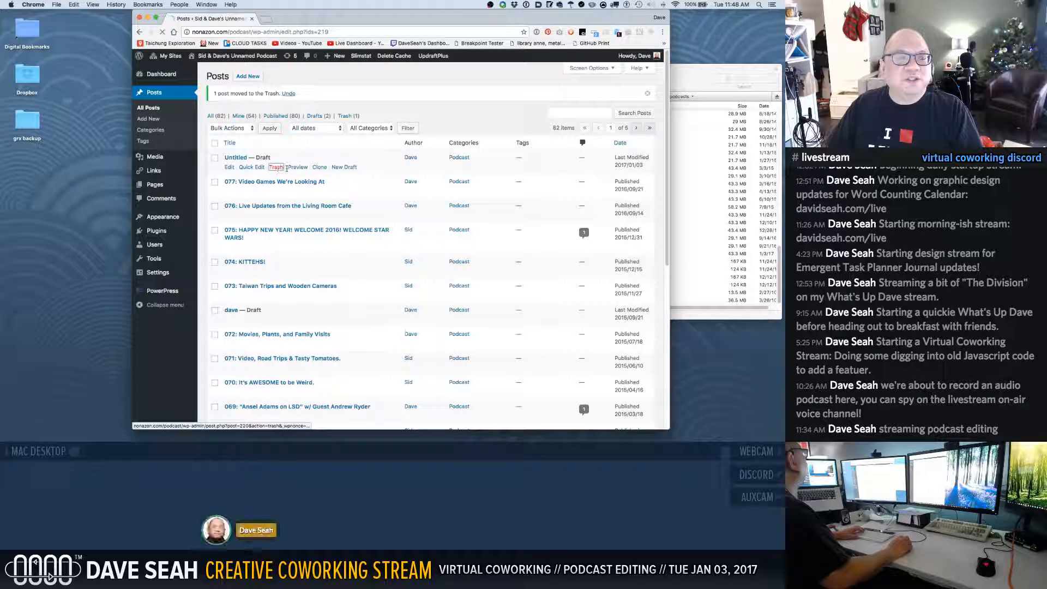
{"action": "left_click", "coordinate": [276, 167]}
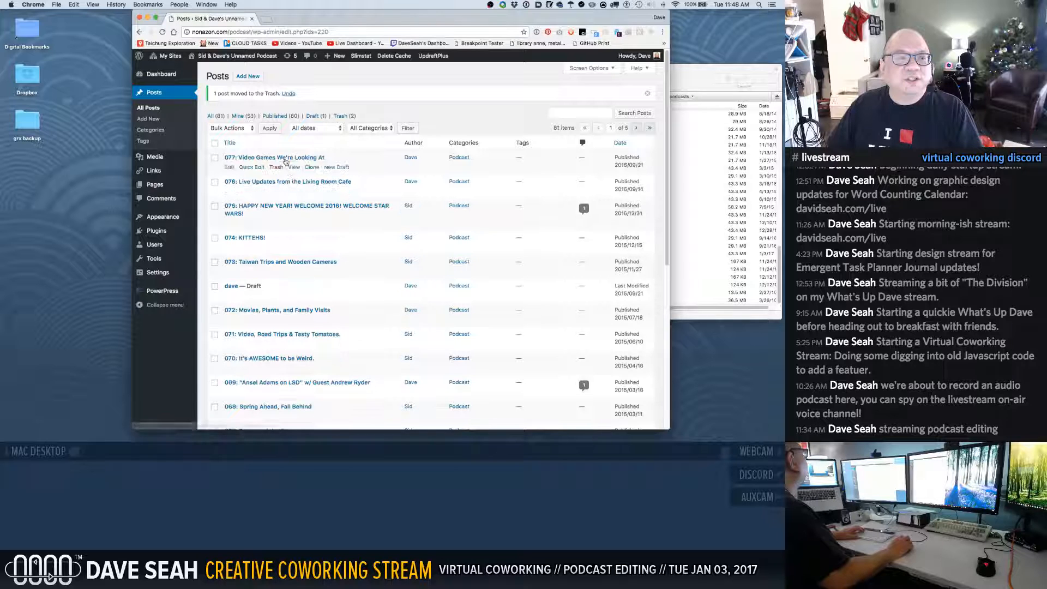
Open the post "077: Video Games We're Looking At" and copy it to a new draft.
{"action": "left_click", "coordinate": [286, 159]}
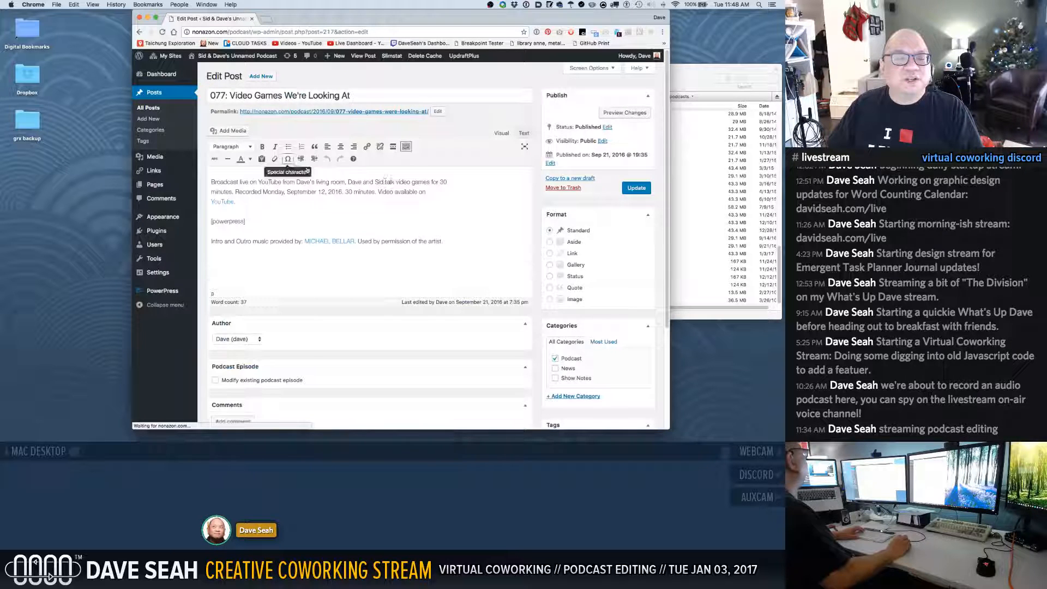
{"action": "left_click", "coordinate": [549, 179]}
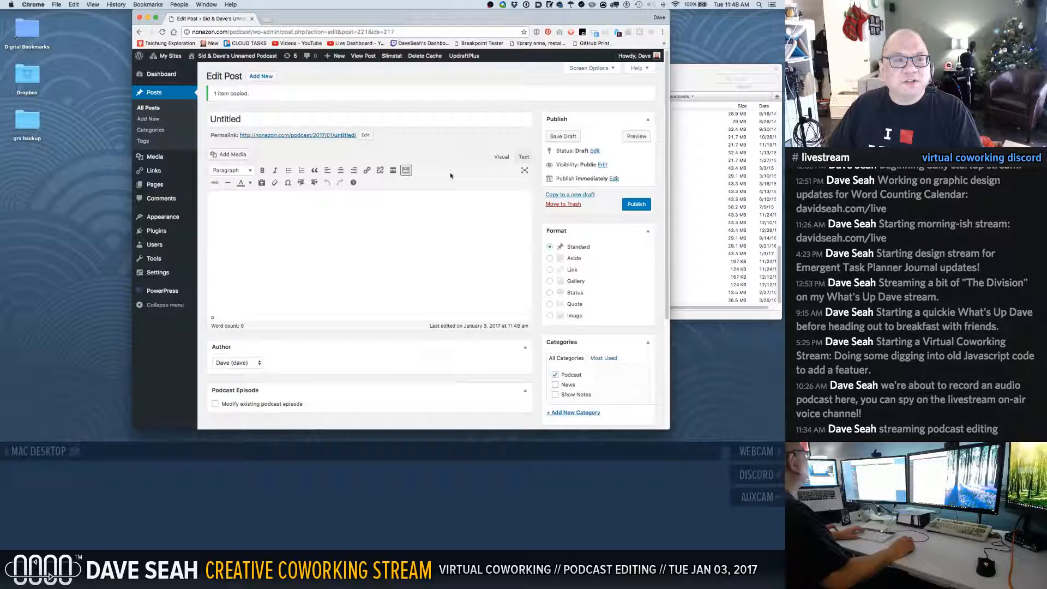
{"action": "left_click", "coordinate": [265, 121]}
{"action": "key", "text": "super+a"}
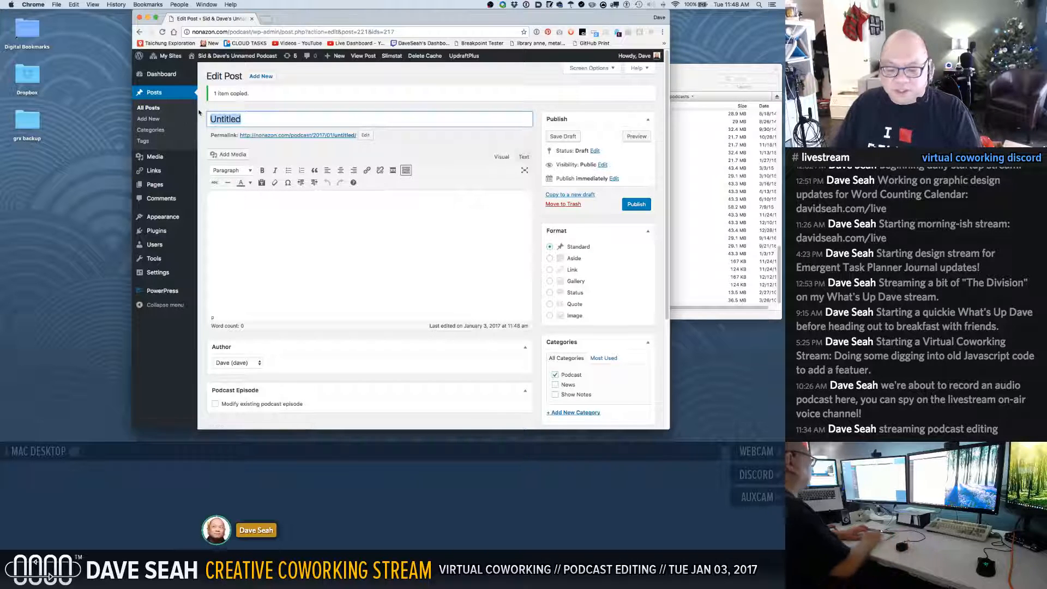
Copy the episode 077 post's title from the posts list into the title of the untitled draft.
{"action": "left_click", "coordinate": [152, 108]}
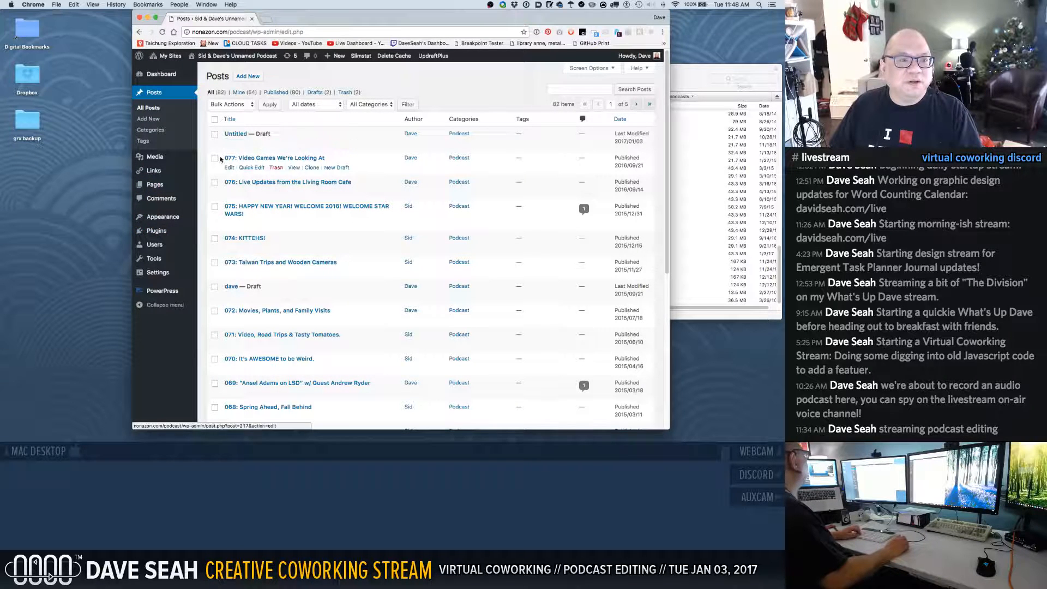
{"action": "left_click_drag", "start_coordinate": [222, 158], "coordinate": [331, 162]}
{"action": "key", "text": "super+c"}
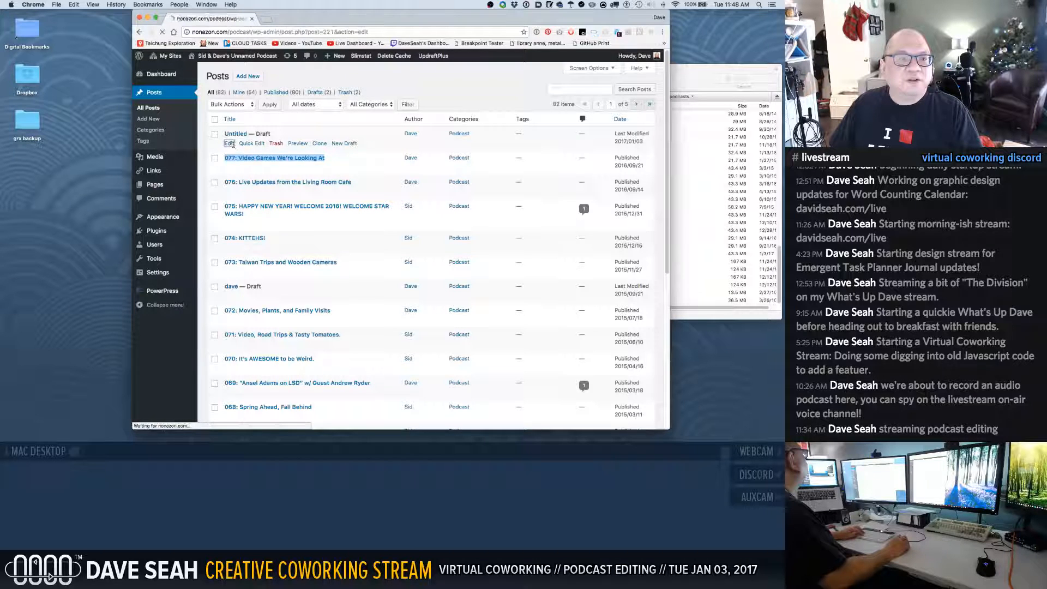
{"action": "left_click", "coordinate": [254, 95]}
{"action": "key", "text": "super+a"}
{"action": "key", "text": "super+v"}
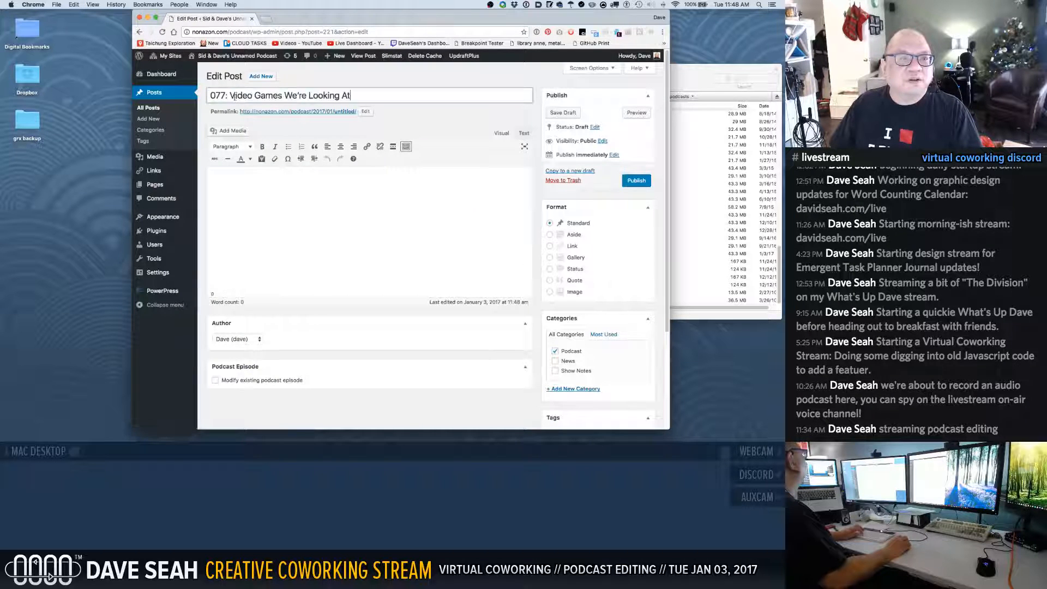
Change the draft's title to "078: Rogue One, Existentialism, Reaching Out".
{"action": "left_click", "coordinate": [226, 95]}
{"action": "key", "text": "BackSpace"}
{"action": "type", "text": "8"}
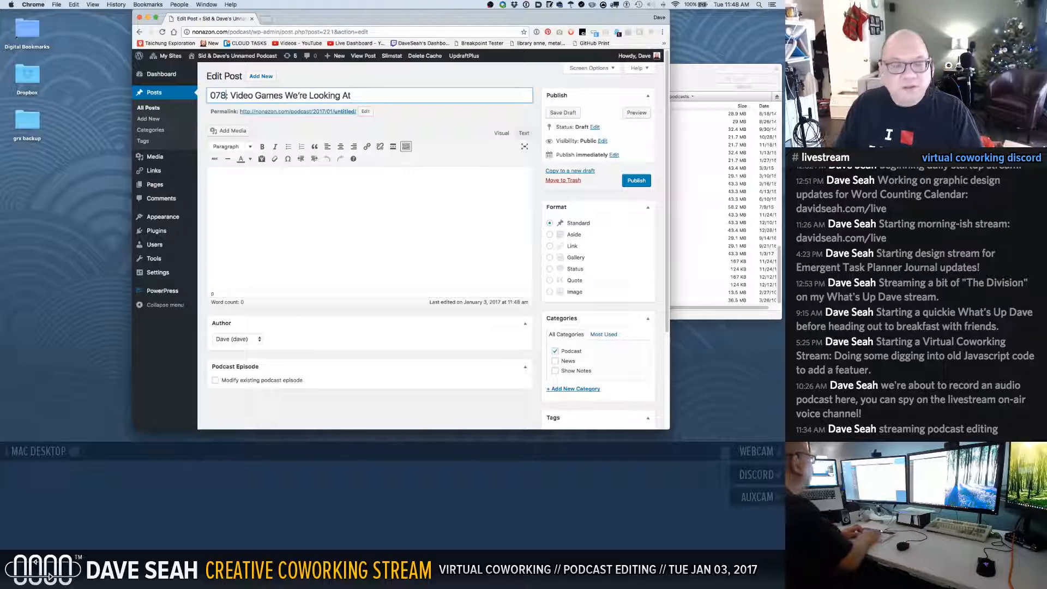
{"action": "left_click_drag", "start_coordinate": [231, 96], "coordinate": [354, 96]}
{"action": "key", "text": "BackSpace"}
{"action": "type", "text": "Rogue"}
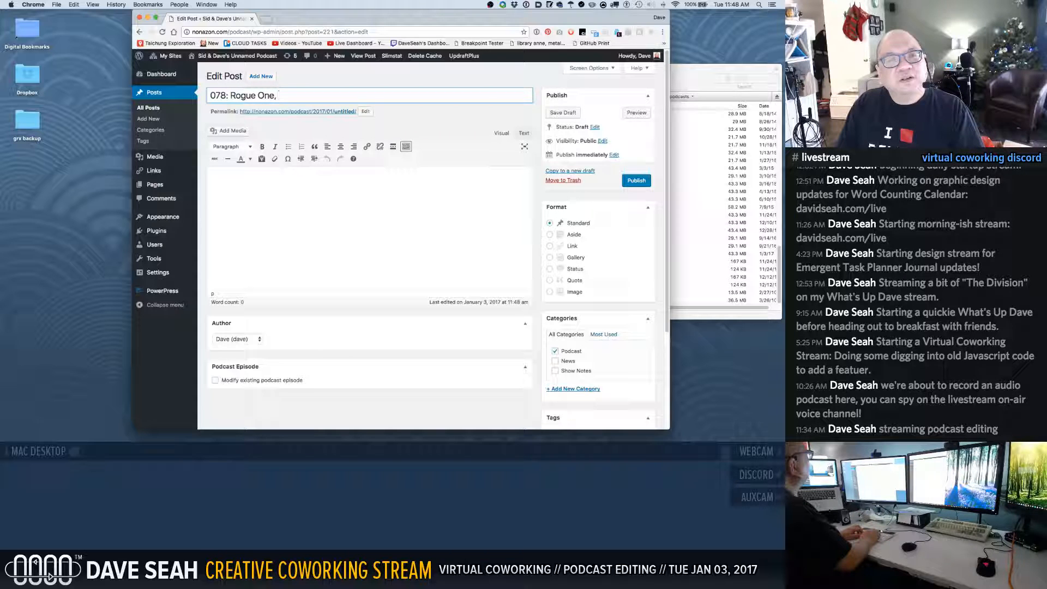
{"action": "type", "text": "One, Existen"}
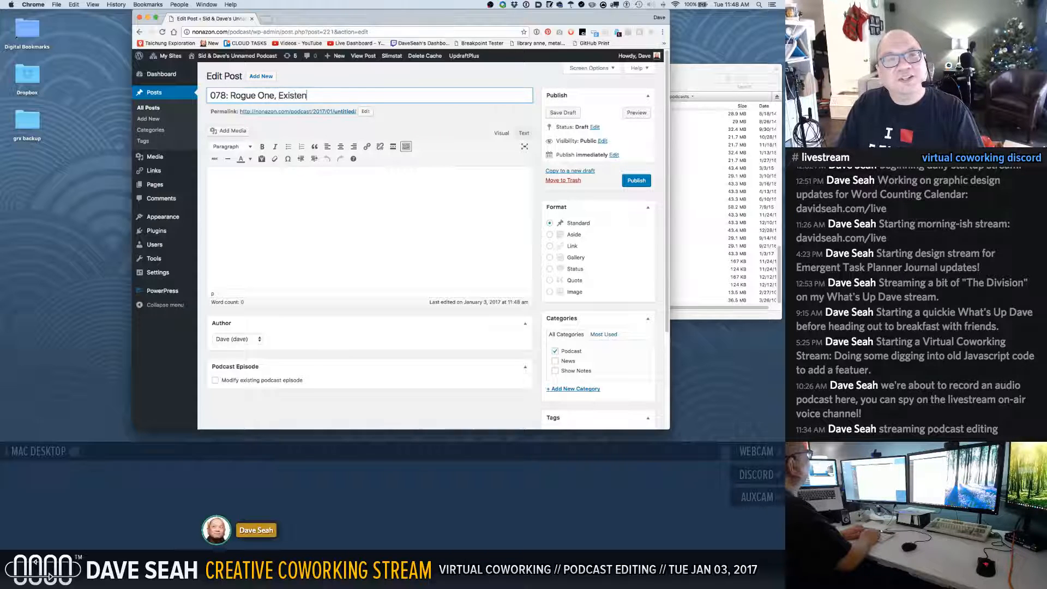
{"action": "type", "text": "s"}
{"action": "key", "text": "BackSpace"}
{"action": "type", "text": "tialism, Reacho"}
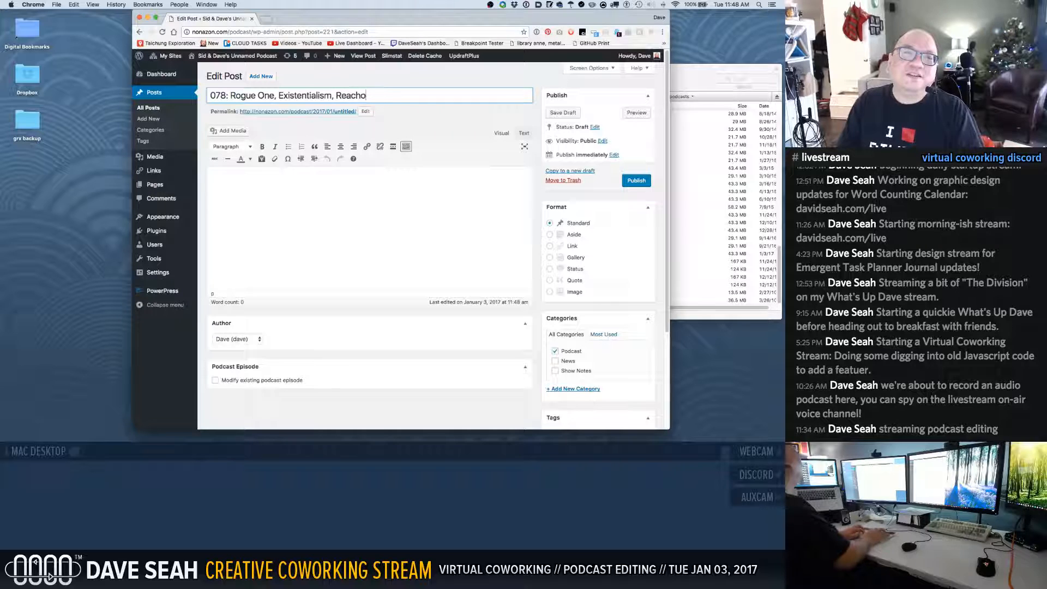
{"action": "key", "text": "BackSpace"}
{"action": "type", "text": "ing Out"}
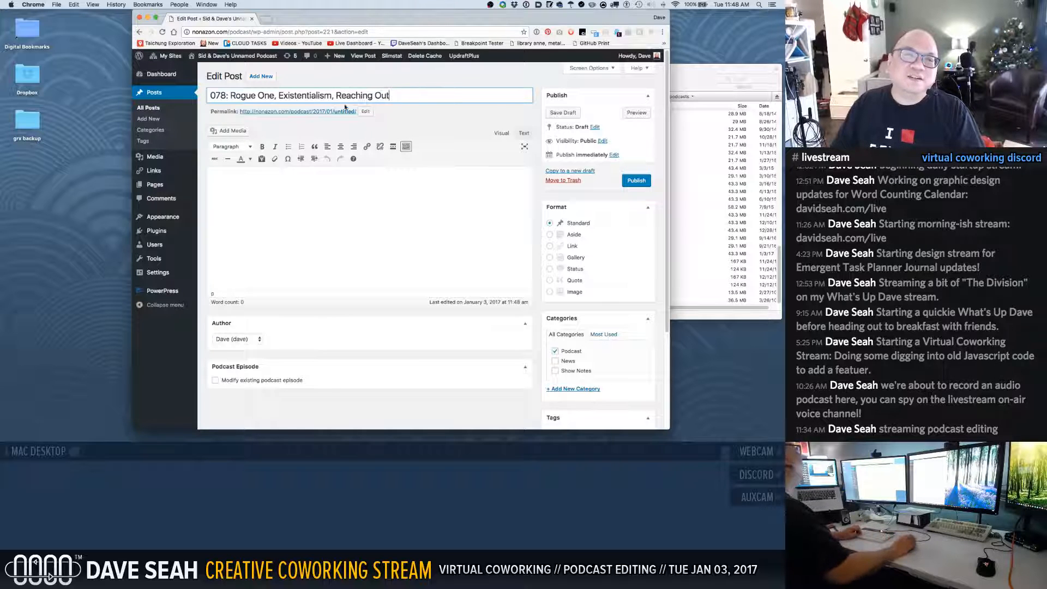
Open the episode 077 post for editing in a second browser tab and copy its entire body as HTML text.
{"action": "left_click_drag", "start_coordinate": [335, 96], "coordinate": [412, 98]}
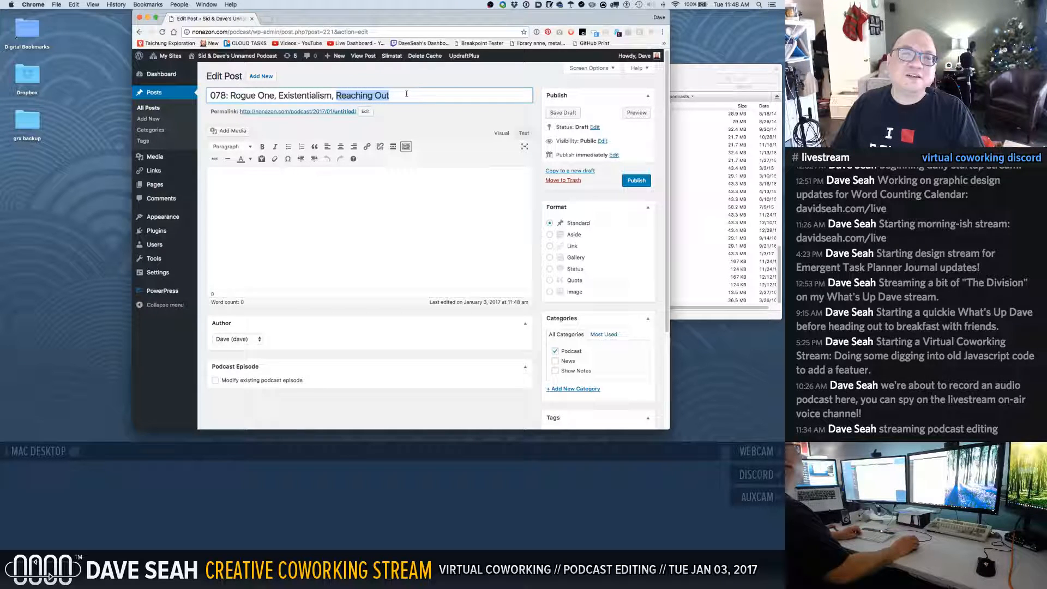
{"action": "left_click", "coordinate": [362, 202]}
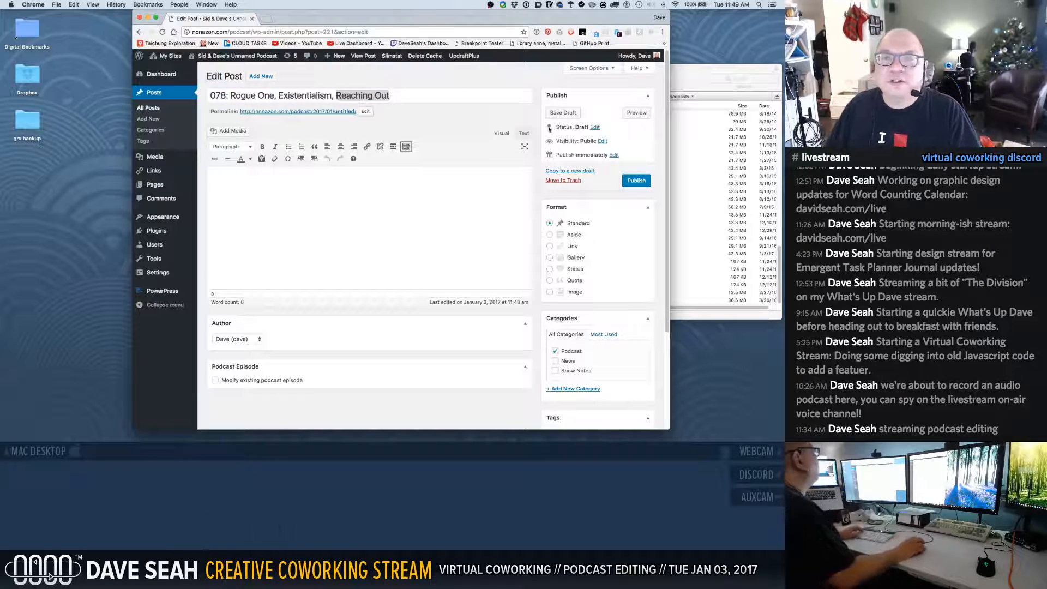
{"action": "left_click", "coordinate": [156, 108], "text": "super"}
{"action": "left_click", "coordinate": [296, 16]}
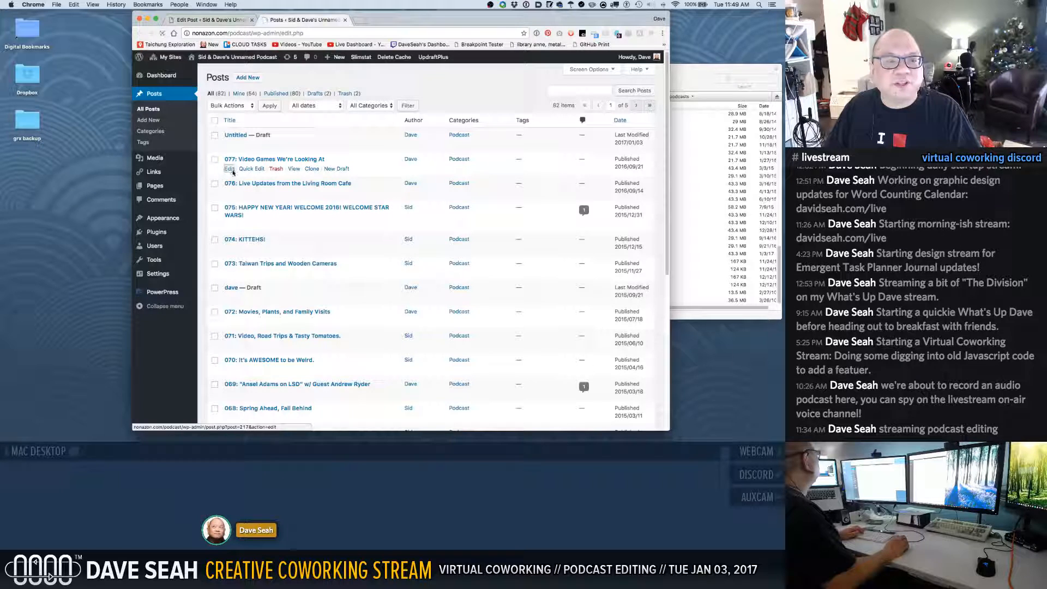
{"action": "left_click", "coordinate": [229, 169]}
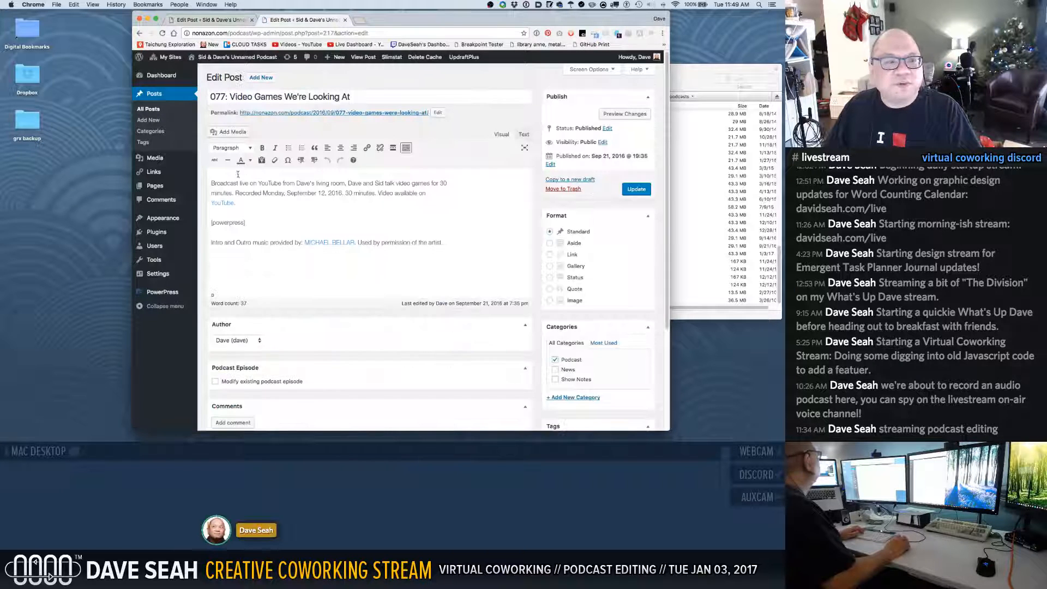
{"action": "left_click", "coordinate": [524, 135]}
{"action": "key", "text": "super+a"}
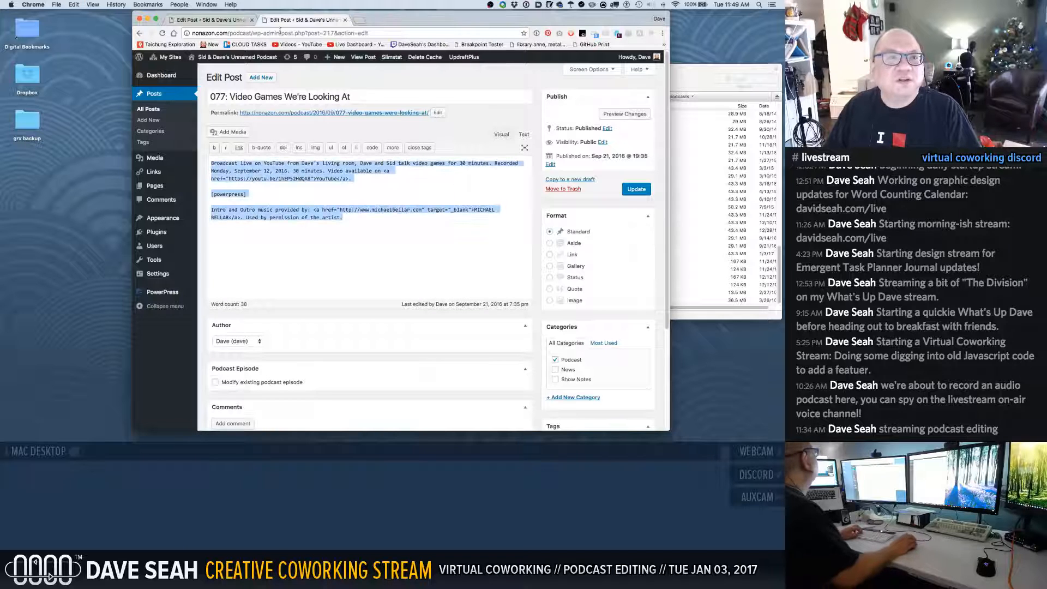
Paste the copied episode 077 HTML into the body of the episode 078 draft.
{"action": "left_click", "coordinate": [220, 20]}
{"action": "left_click", "coordinate": [304, 207]}
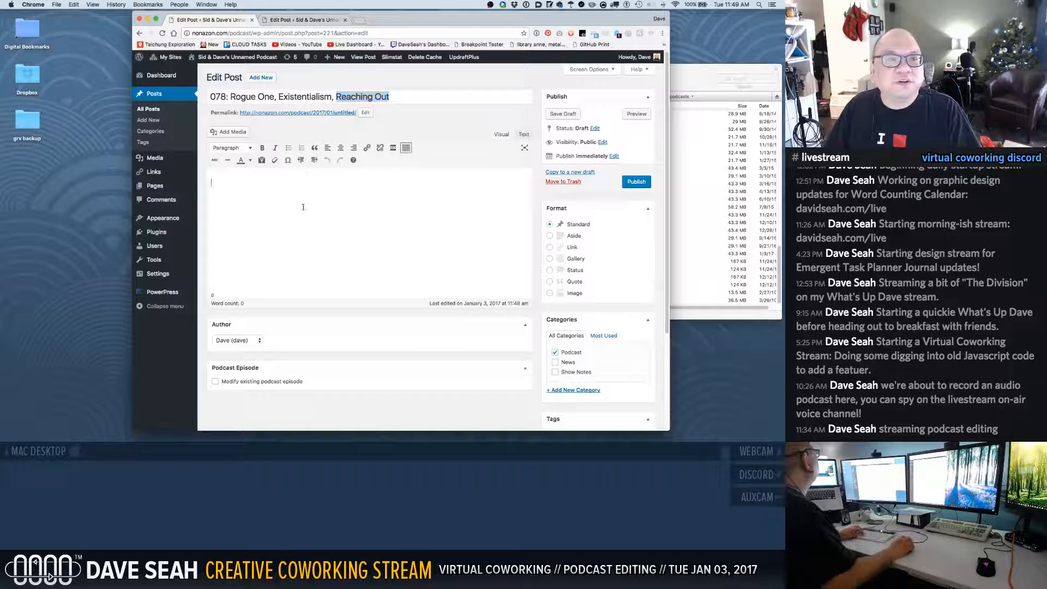
{"action": "left_click", "coordinate": [524, 135]}
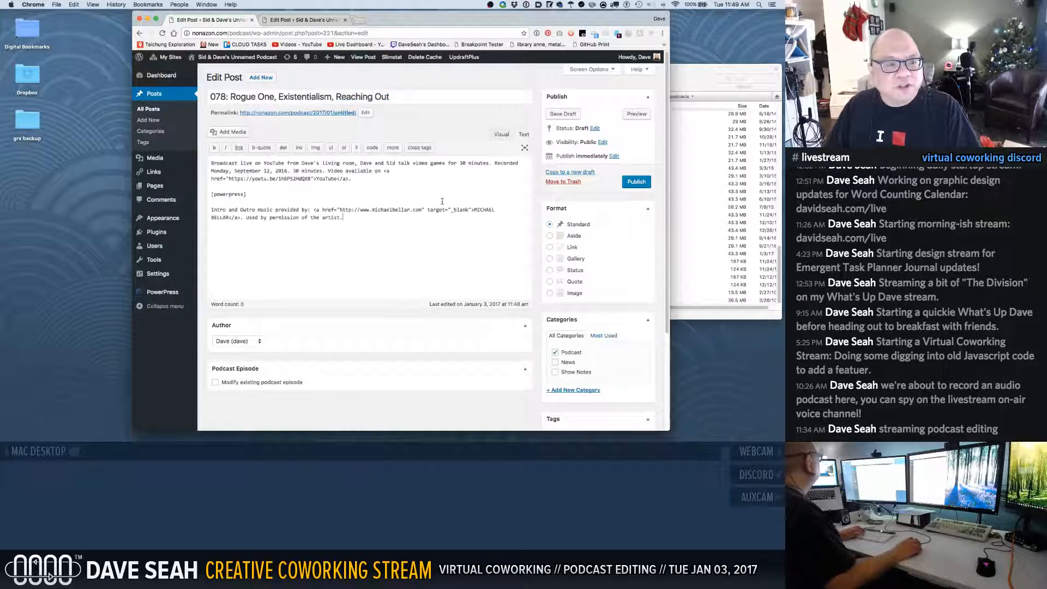
{"action": "type", "text": "Broadcast live on YouTube from Dave's living room, Dave and Sid talk video games for 30 minutes. Recorded Monday, September 12, 2016. 30 minutes. Video available on <a href=\"https://youtu.be/1hEP52HdQX8\">YouTube</a>.  [powerpress]  Intro and Outro music provided by: <a href=\"http://www.michaelbellar.com\" target=\"_blank\">MICHAEL BELLAR</a>. Used by permission of the artist."}
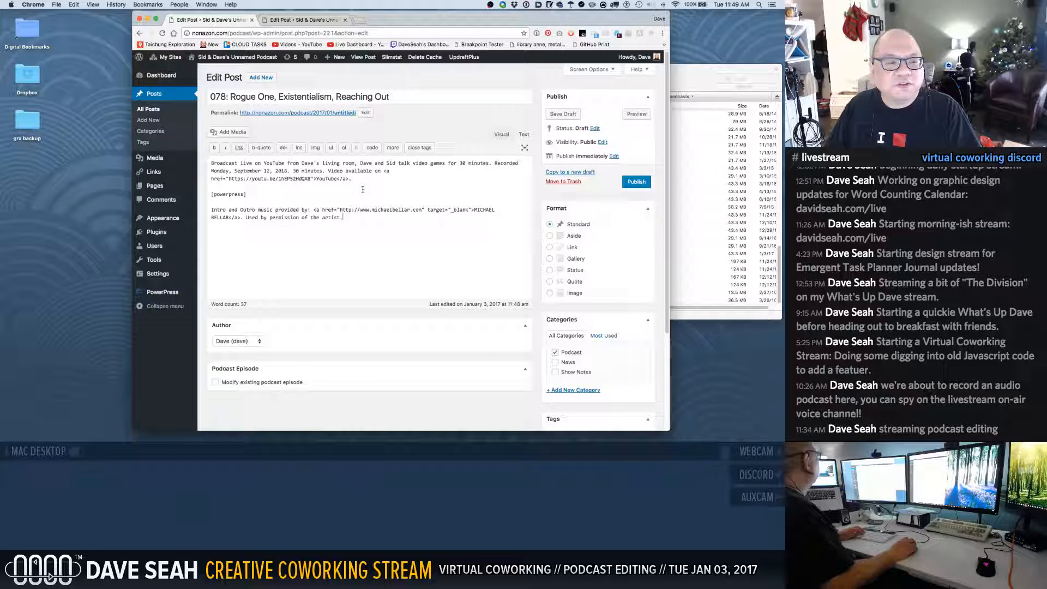
Enable modifying the draft's podcast episode, point its media URL to CeaserSeahPodcast078.mp3, and verify the URL.
{"action": "scroll", "coordinate": [354, 194], "scroll_direction": "down", "scroll_amount": 3}
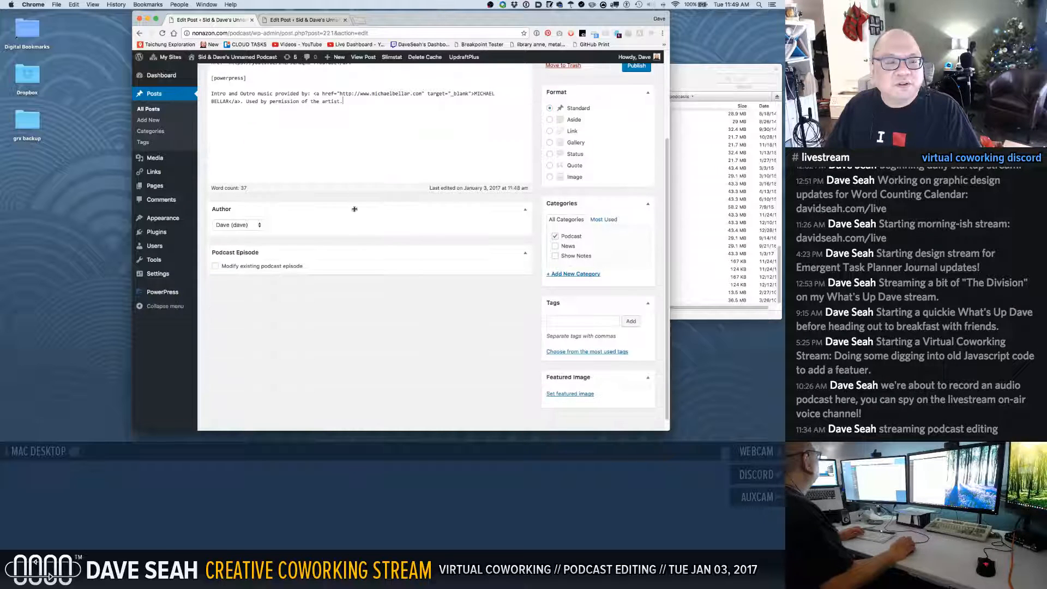
{"action": "left_click", "coordinate": [216, 267]}
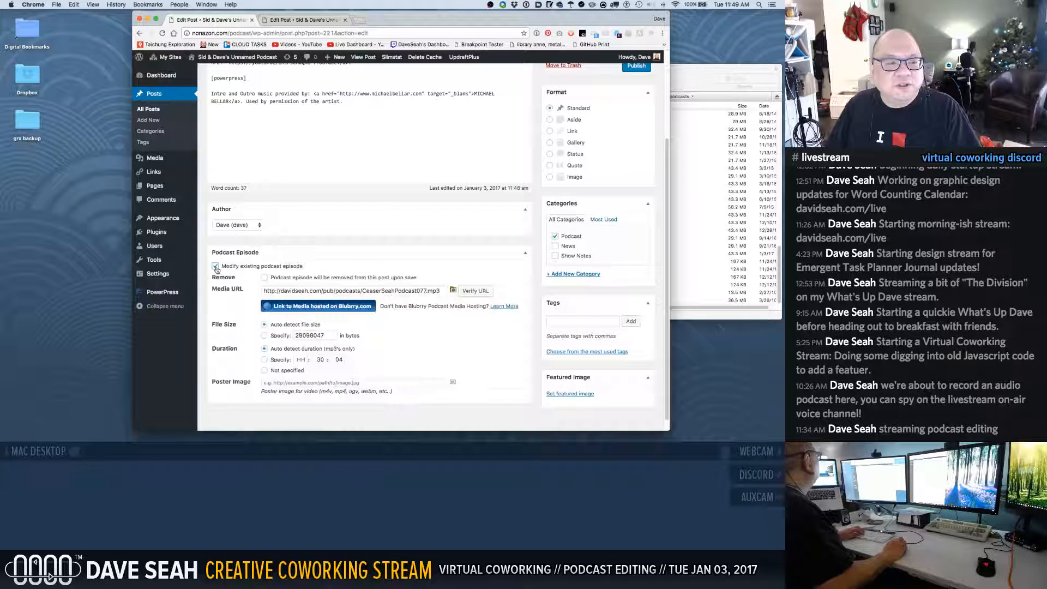
{"action": "left_click", "coordinate": [428, 290]}
{"action": "key", "text": "BackSpace"}
{"action": "type", "text": "6"}
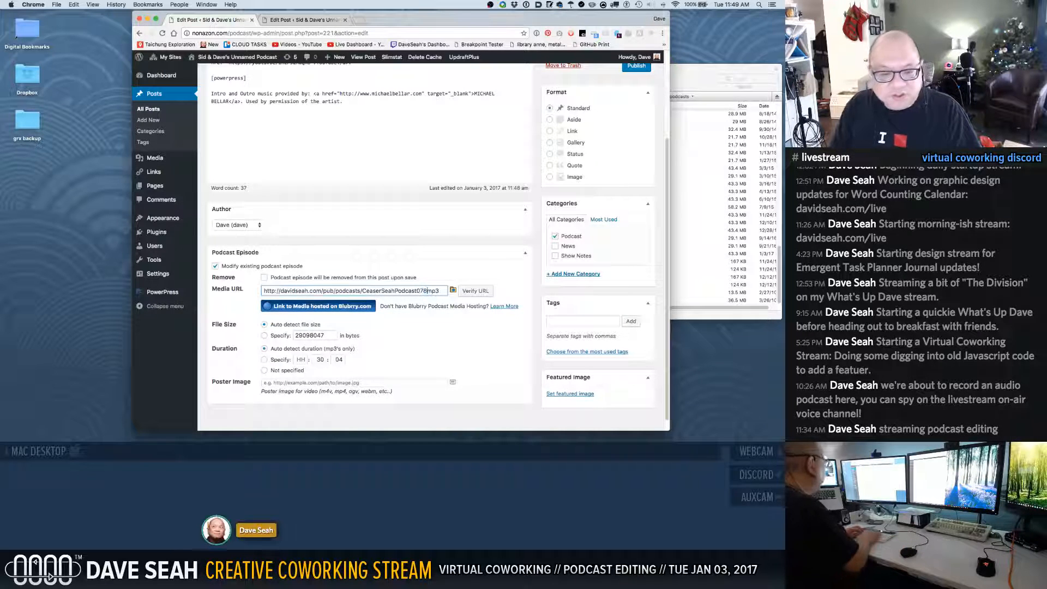
{"action": "key", "text": "BackSpace"}
{"action": "type", "text": "7"}
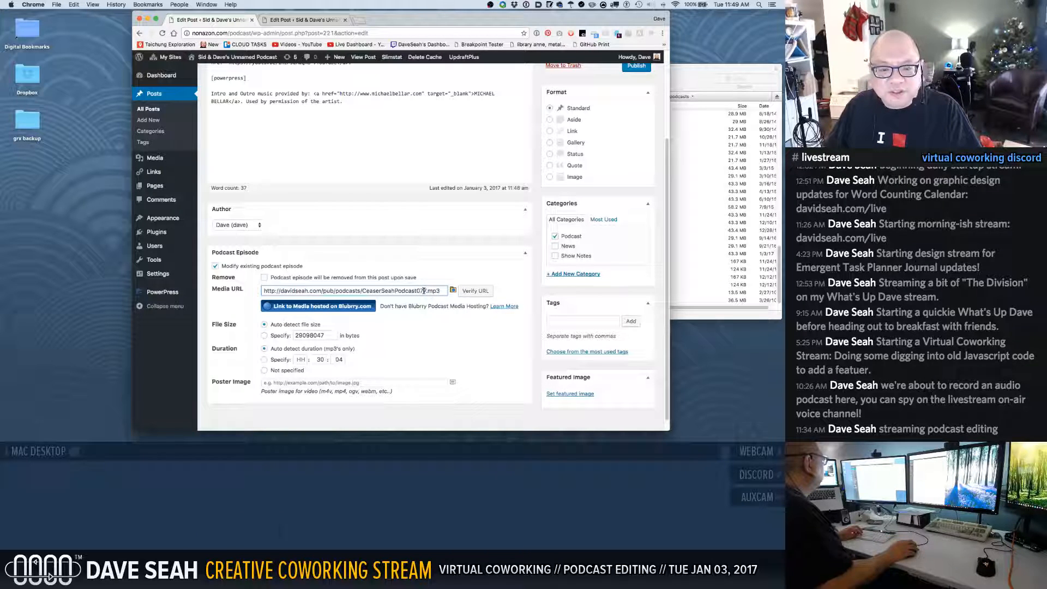
{"action": "key", "text": "BackSpace"}
{"action": "type", "text": "8"}
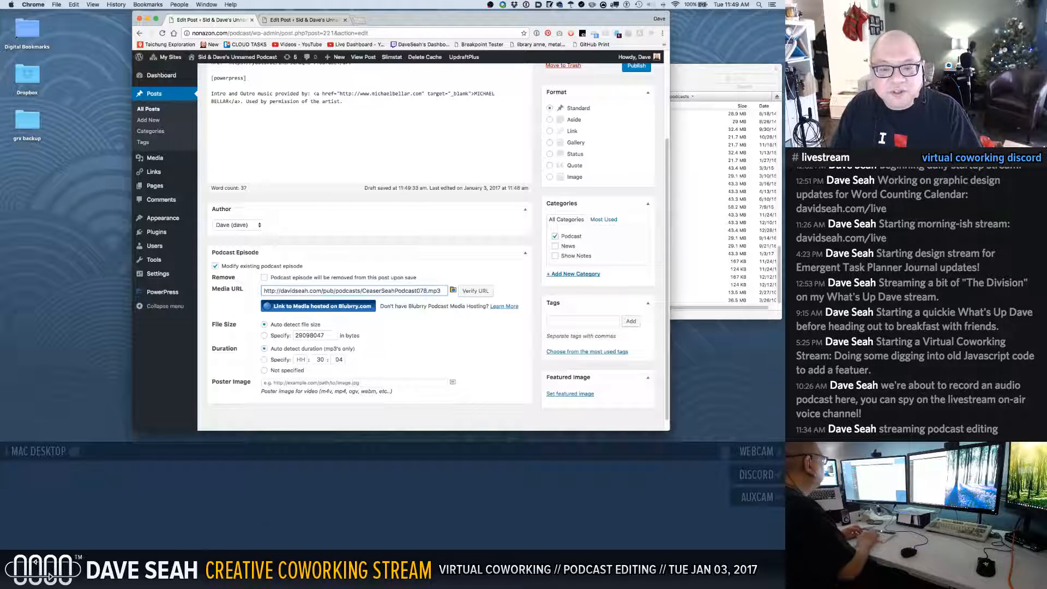
{"action": "left_click", "coordinate": [472, 291]}
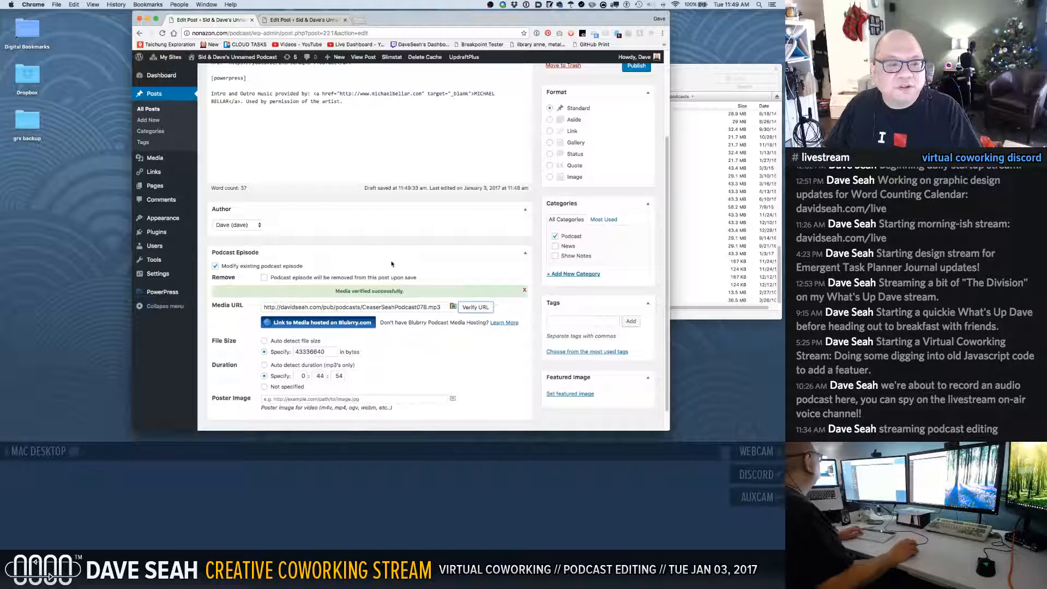
Replace the opening phrase about the live YouTube broadcast in the draft's body with "Happy 2017!".
{"action": "scroll", "coordinate": [392, 264], "scroll_direction": "up", "scroll_amount": 5}
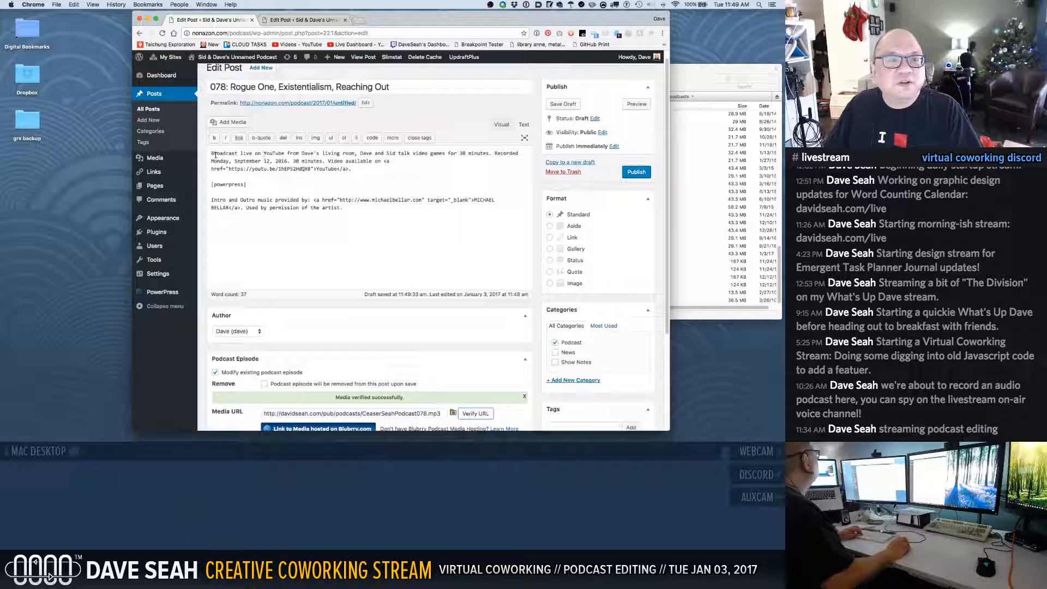
{"action": "left_click_drag", "start_coordinate": [212, 154], "coordinate": [355, 154]}
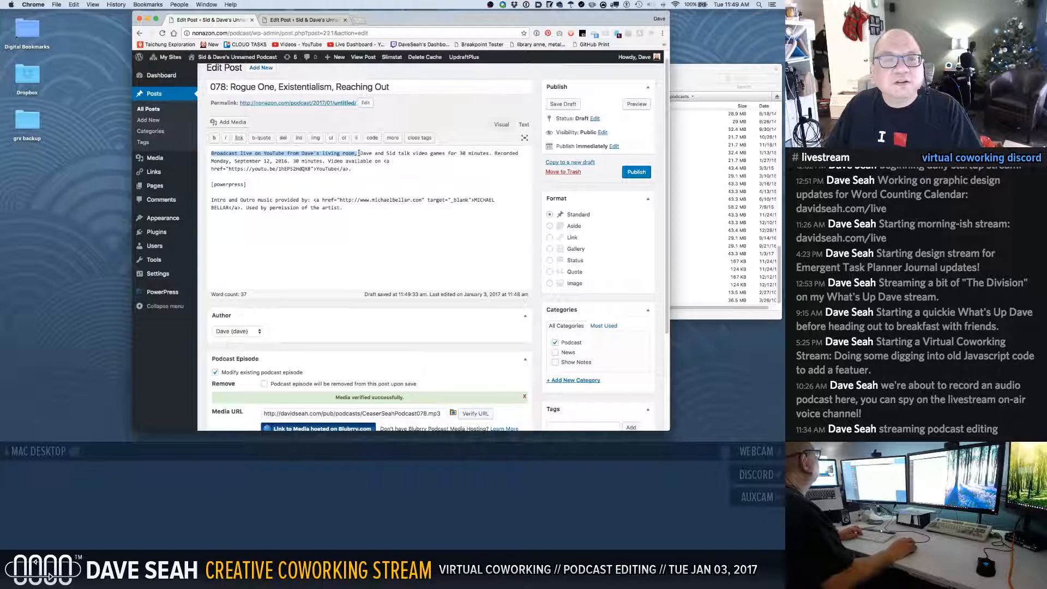
{"action": "key", "text": "BackSpace"}
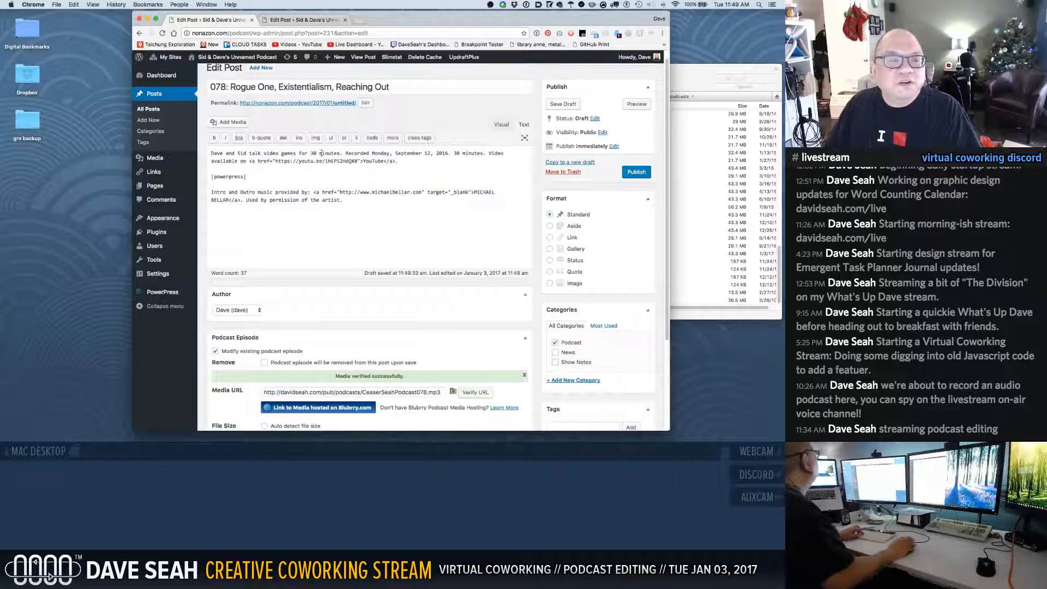
{"action": "type", "text": "Happy "}
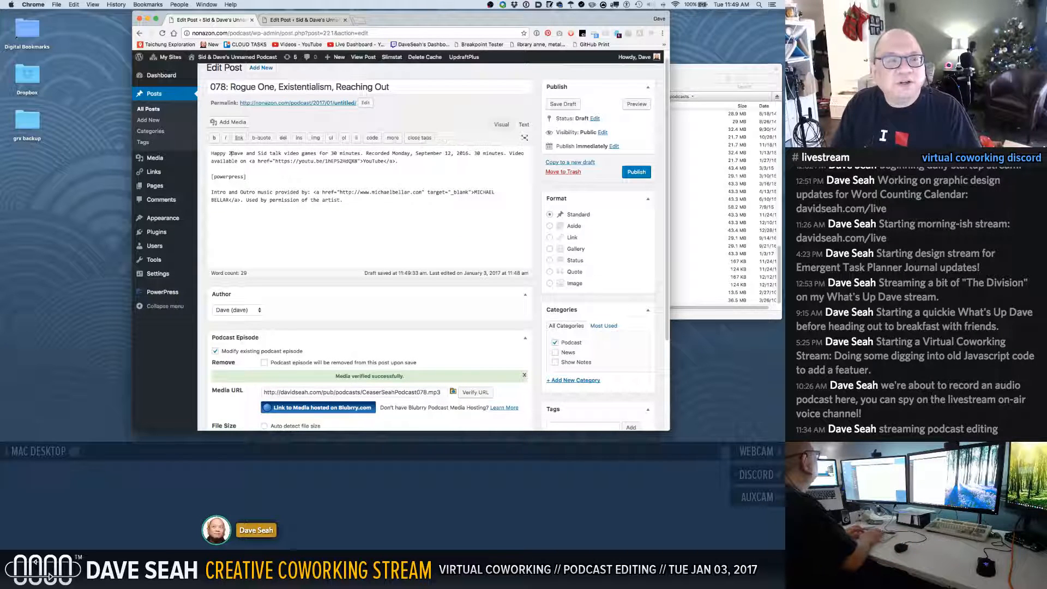
{"action": "type", "text": "2017!"}
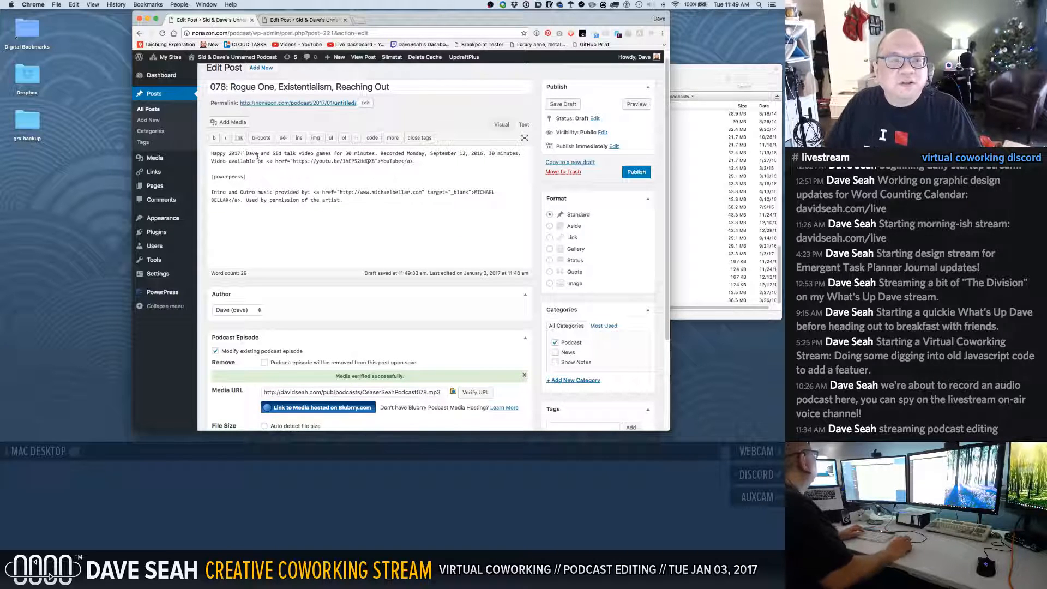
Insert "about their impression of Rogue One (" after the word "talk" in the draft's first paragraph.
{"action": "left_click", "coordinate": [299, 153]}
{"action": "type", "text": "about their impr"}
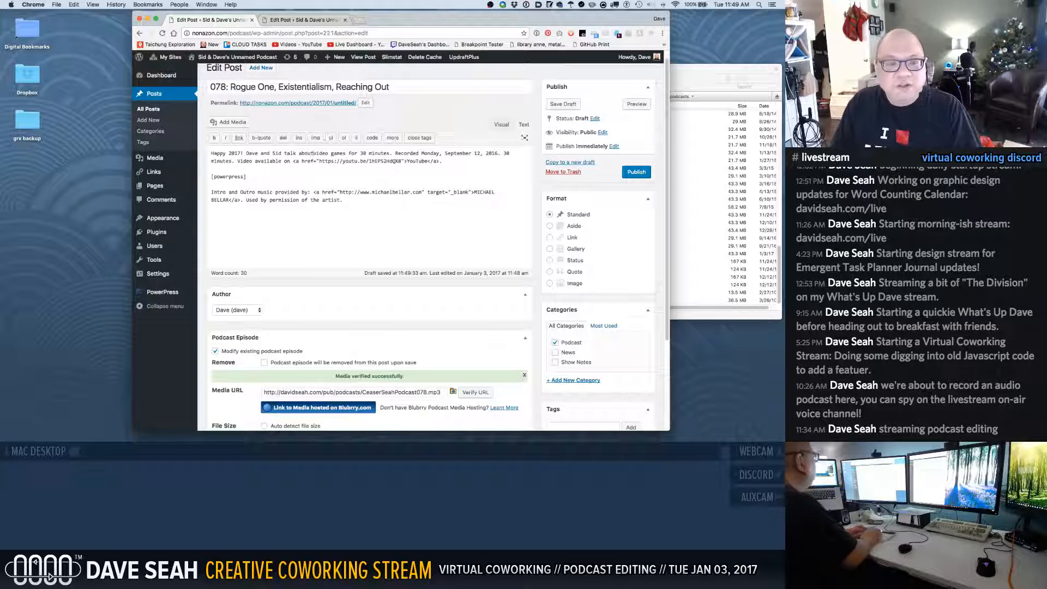
{"action": "type", "text": "ession"}
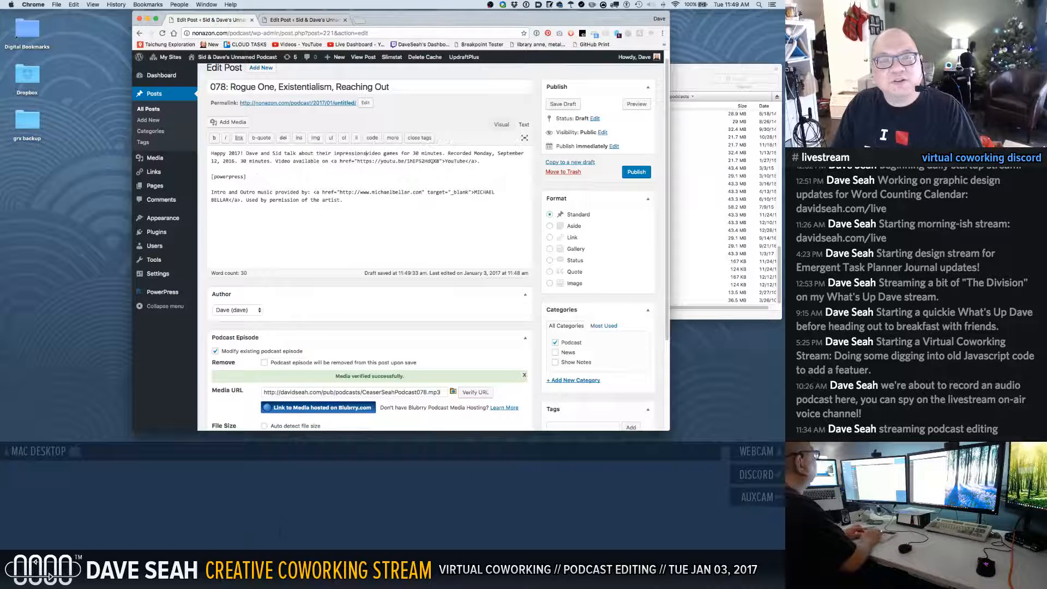
{"action": "type", "text": " of Rogue One "}
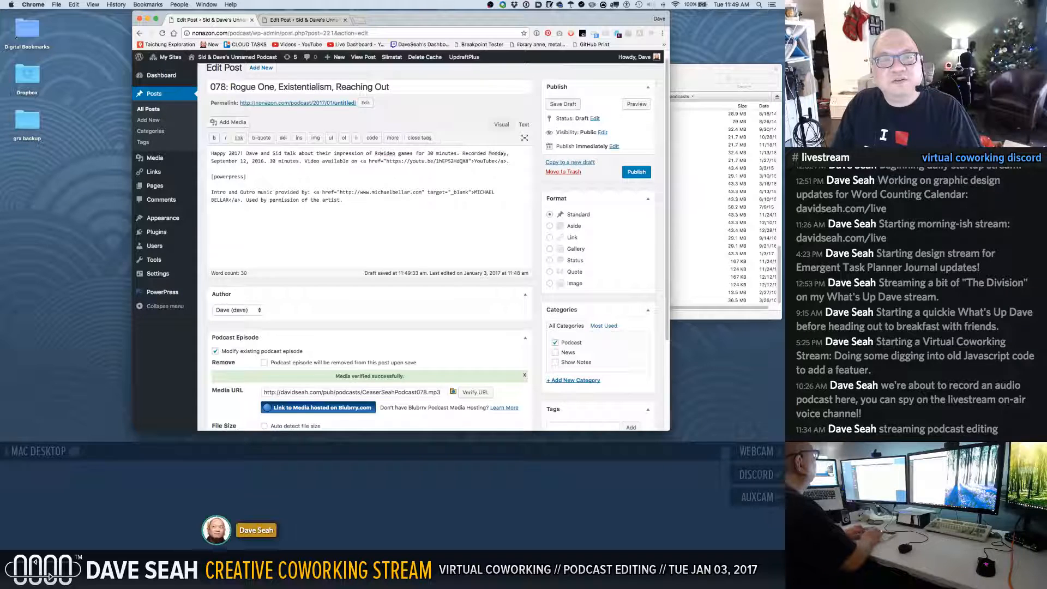
{"action": "type", "text": "("}
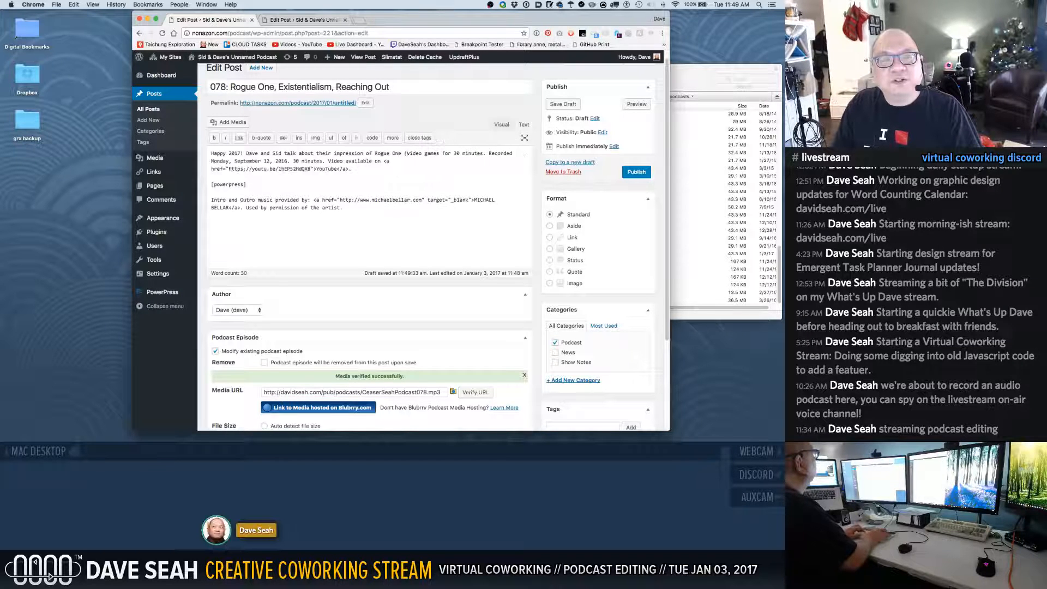
{"action": "type", "text": "**spoil"}
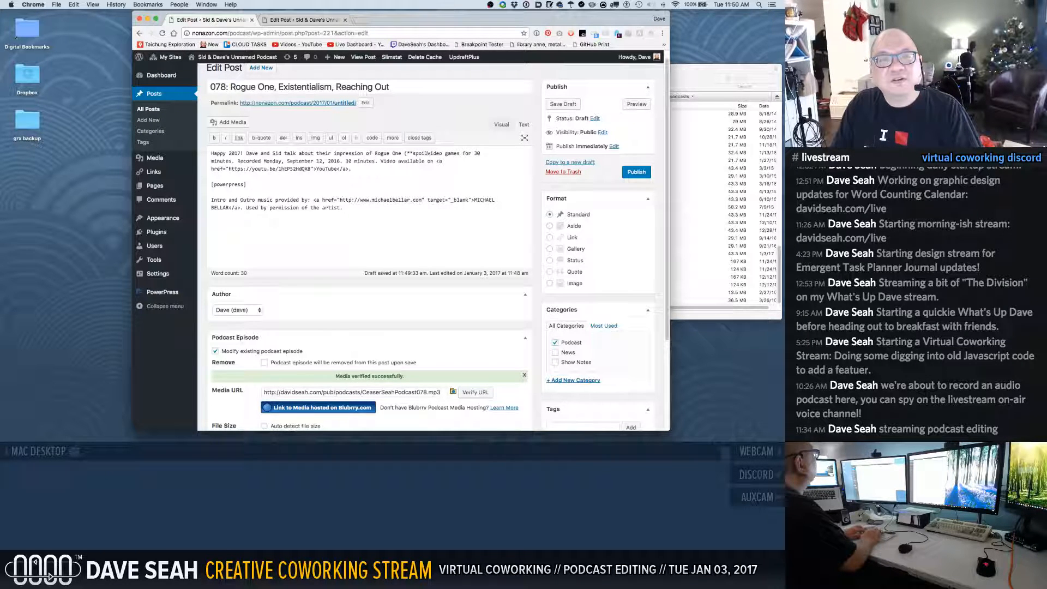
{"action": "type", "text": "er"}
{"action": "key", "text": "BackSpace"}
{"action": "key", "text": "BackSpace"}
{"action": "key", "text": "BackSpace"}
{"action": "key", "text": "BackSpace"}
{"action": "key", "text": "BackSpace"}
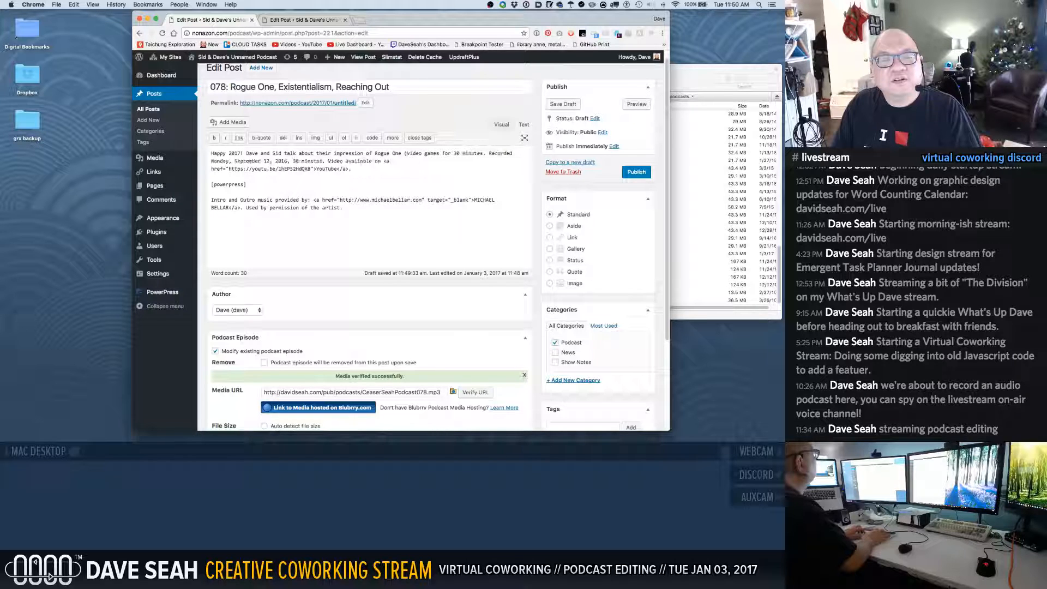
Continue the text after "Rogue One (" with "<strong>spoilers!</strong>), and move on to".
{"action": "type", "text": "<strong"}
{"action": "type", "text": ">spoilers!</st"}
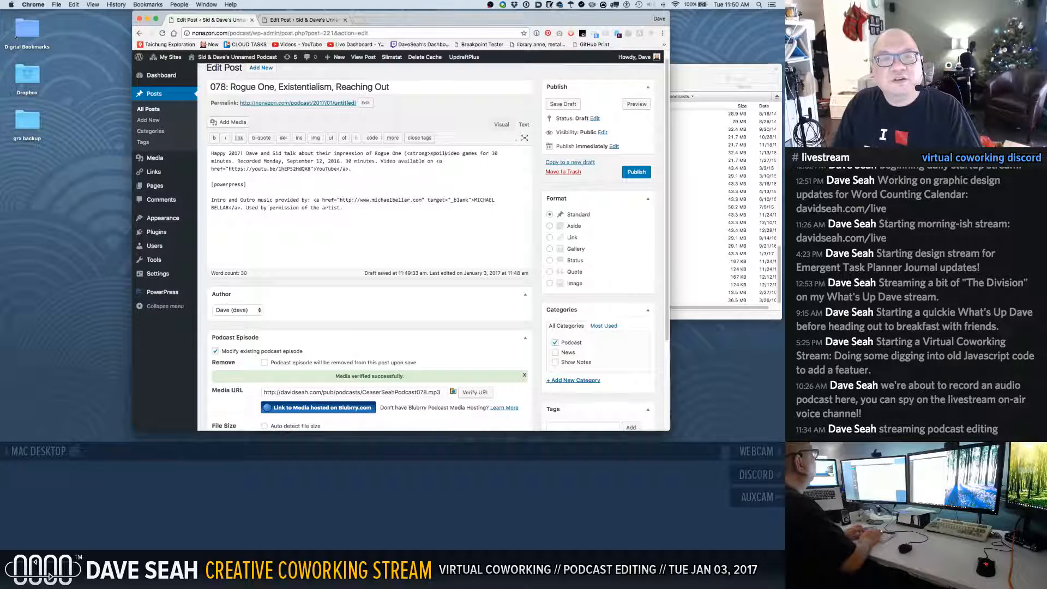
{"action": "type", "text": "rong>)"}
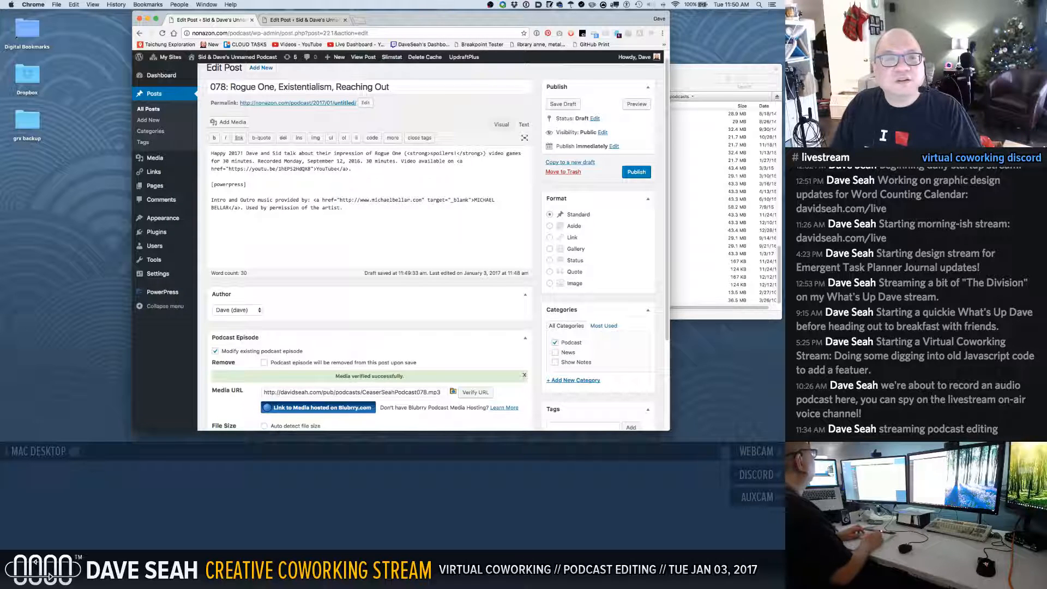
{"action": "key", "text": "BackSpace"}
{"action": "type", "text": ", a"}
{"action": "type", "text": "nd move on "}
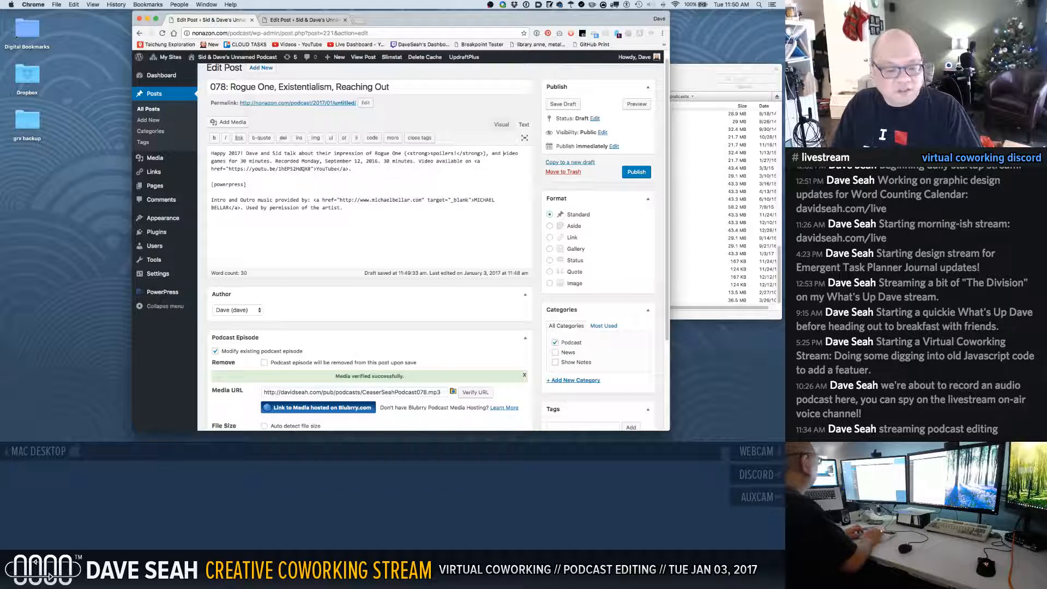
{"action": "type", "text": "to "}
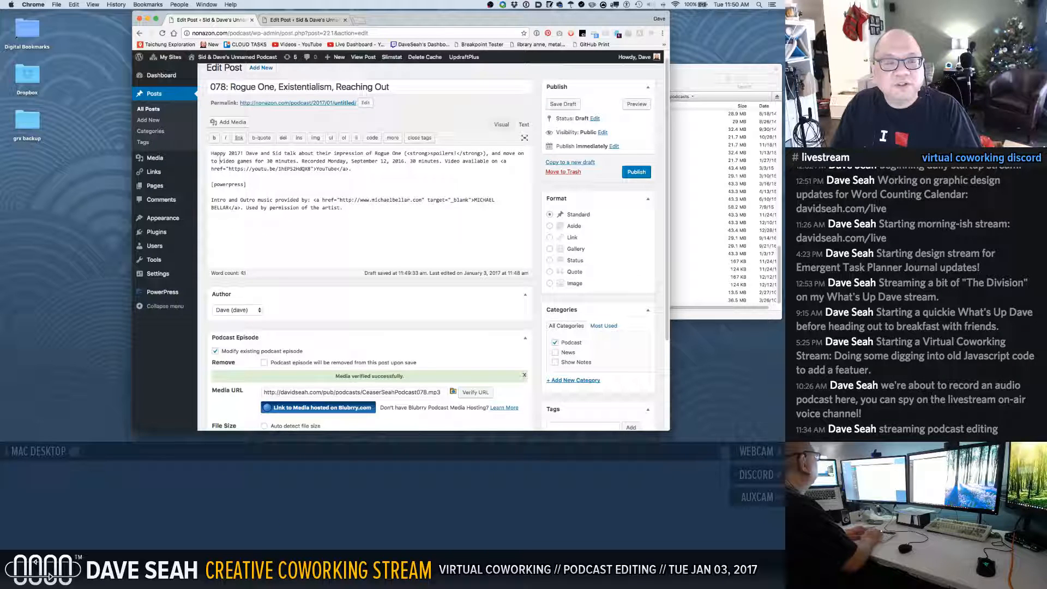
{"action": "type", "text": "the"}
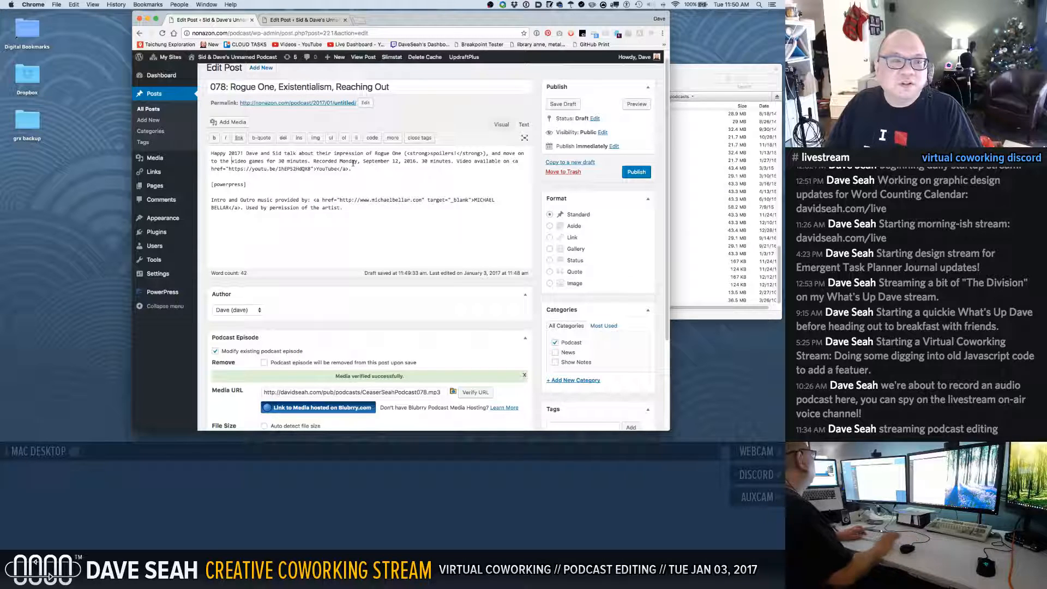
{"action": "key", "text": "BackSpace"}
{"action": "key", "text": "BackSpace"}
{"action": "key", "text": "BackSpace"}
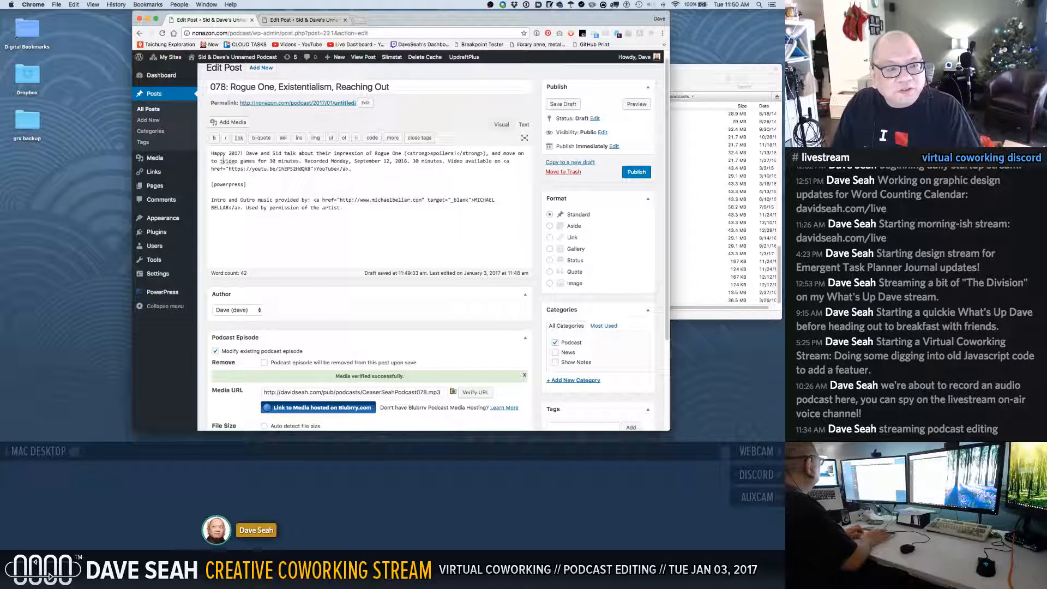
Continue the draft's first paragraph after "move on to" with "discussions of what was good in 2016 that is carrying them into 2017.".
{"action": "type", "text": "discuss"}
{"action": "type", "text": "ions of what was good"}
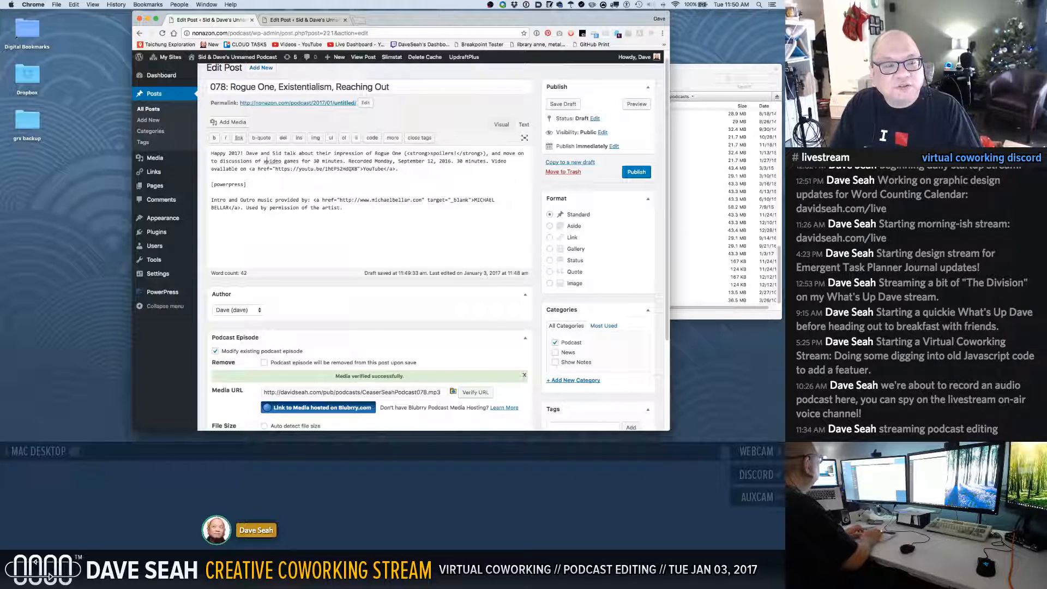
{"action": "type", "text": " in 2016."}
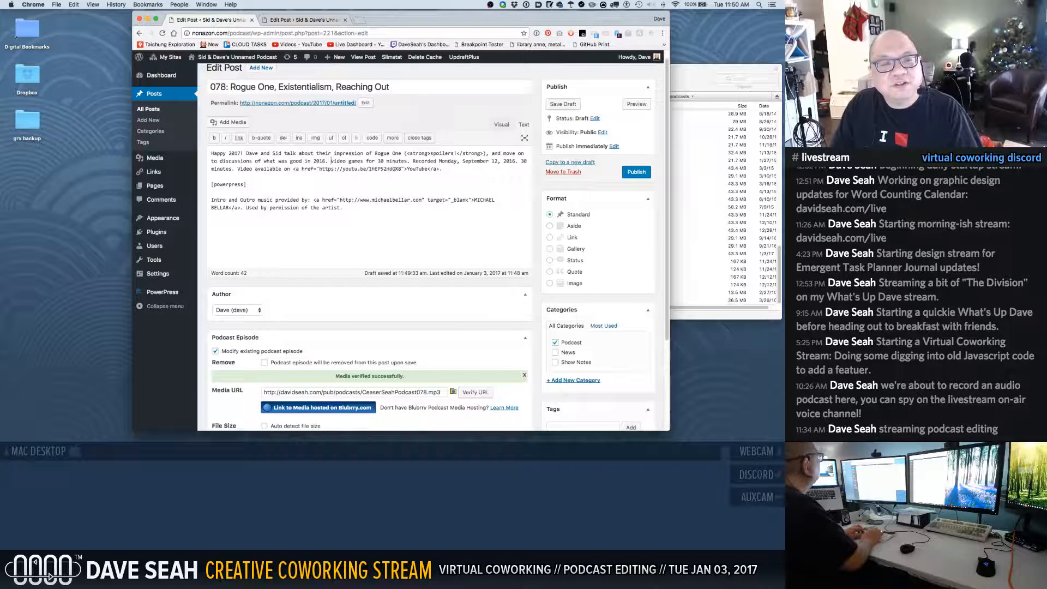
{"action": "key", "text": "BackSpace"}
{"action": "type", "text": "that is carr"}
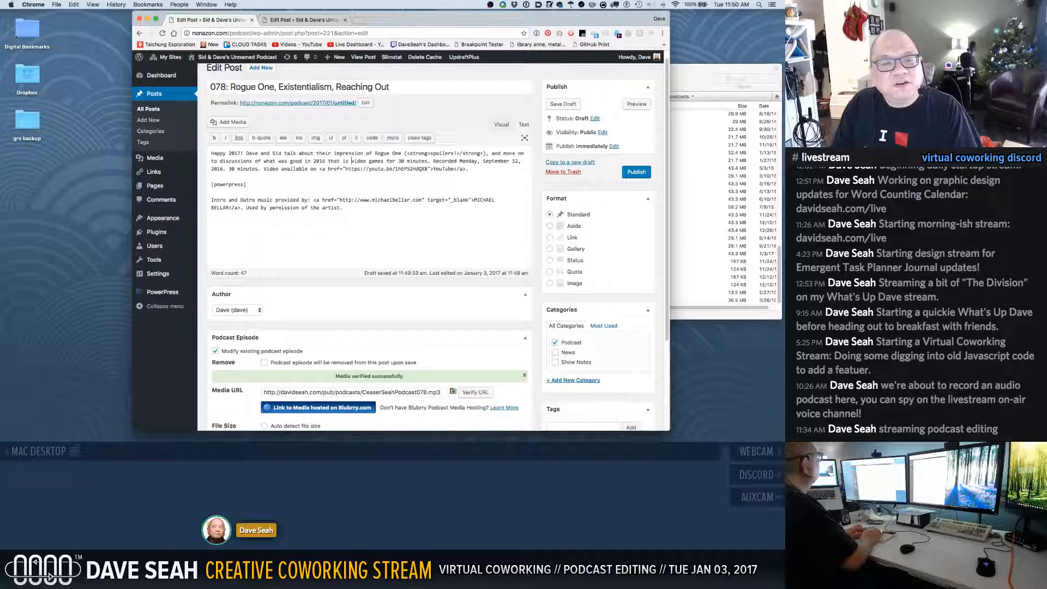
{"action": "type", "text": "ying "}
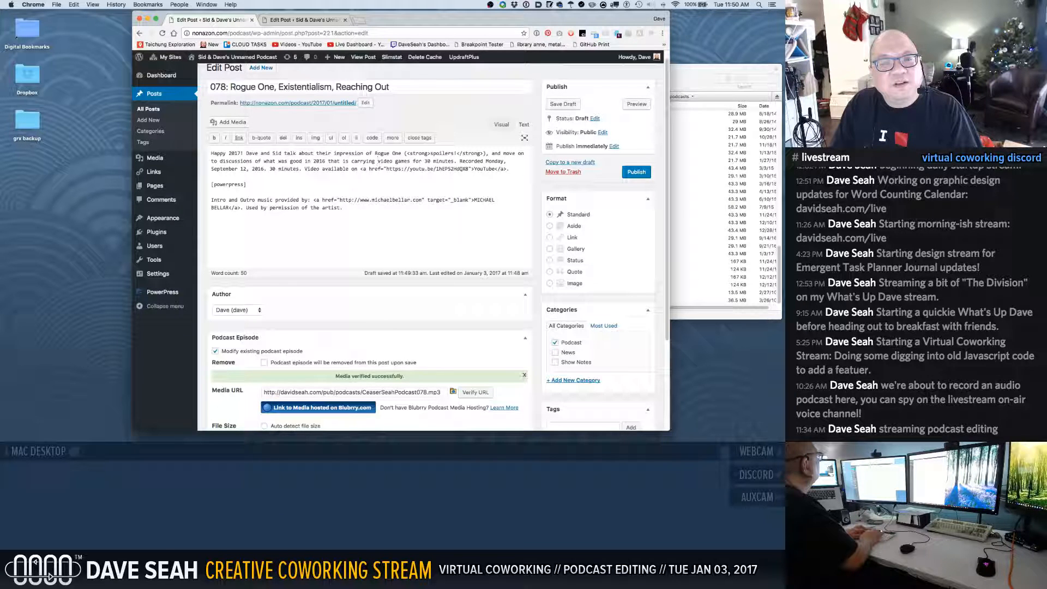
{"action": "type", "text": "them into "}
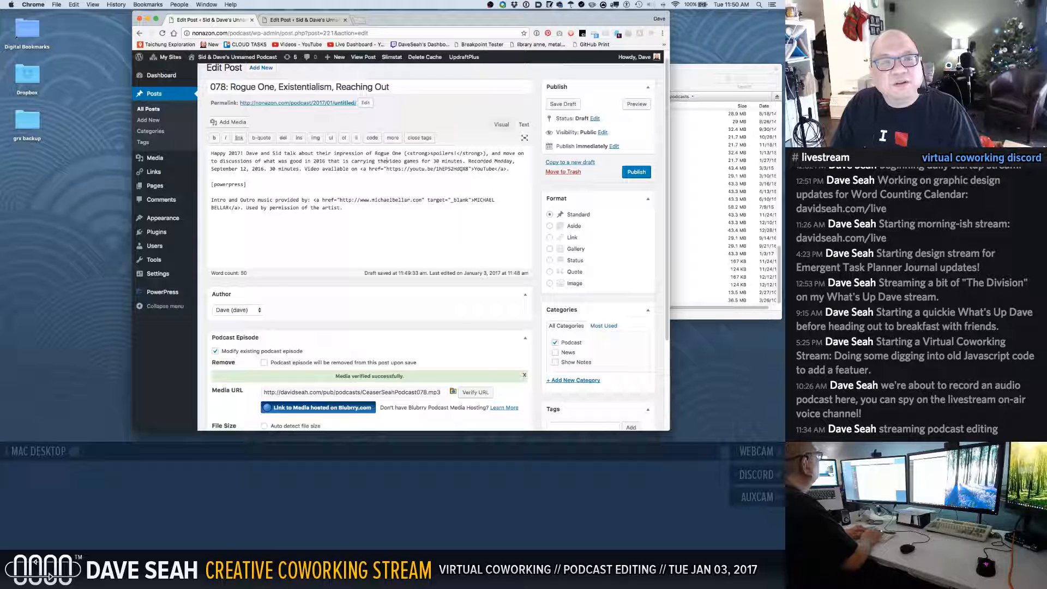
{"action": "type", "text": "2017."}
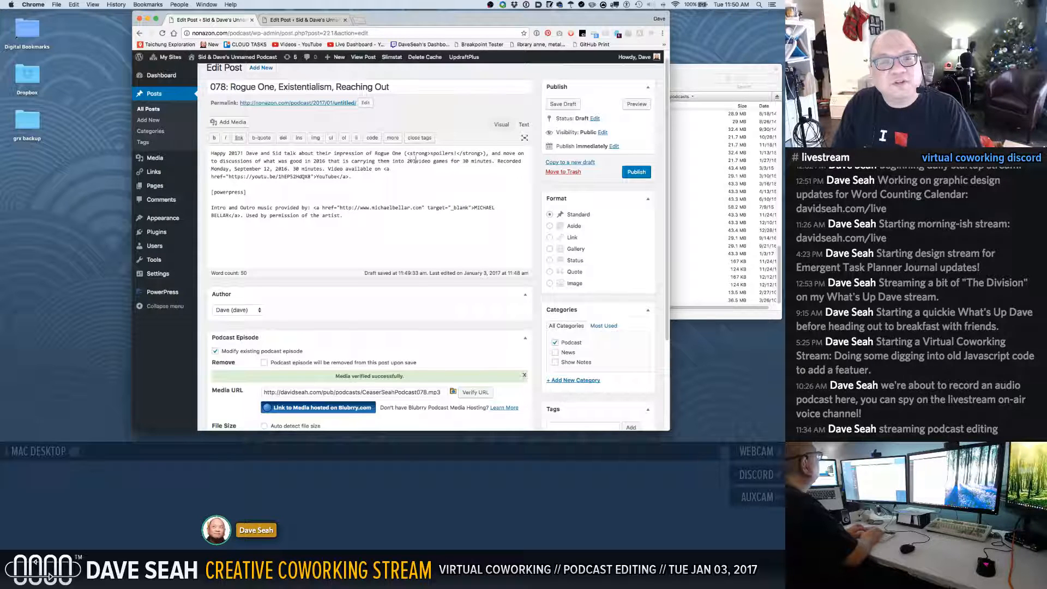
Delete the leftover phrase "video games for 30 minutes." from the draft's first paragraph.
{"action": "key", "text": "shift+Down"}
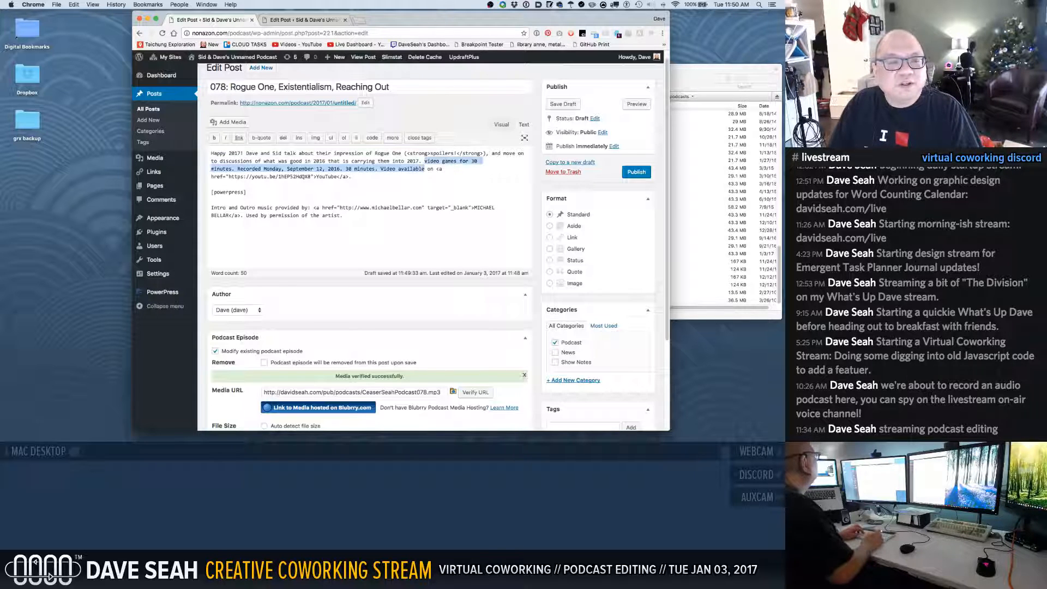
{"action": "key", "text": "shift+Down"}
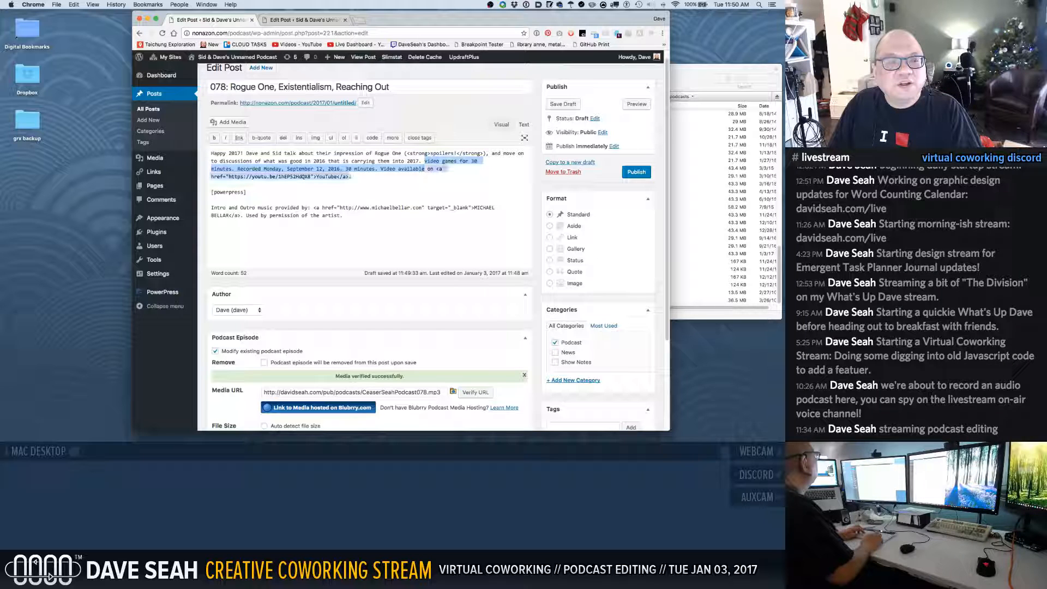
{"action": "key", "text": "shift+Up"}
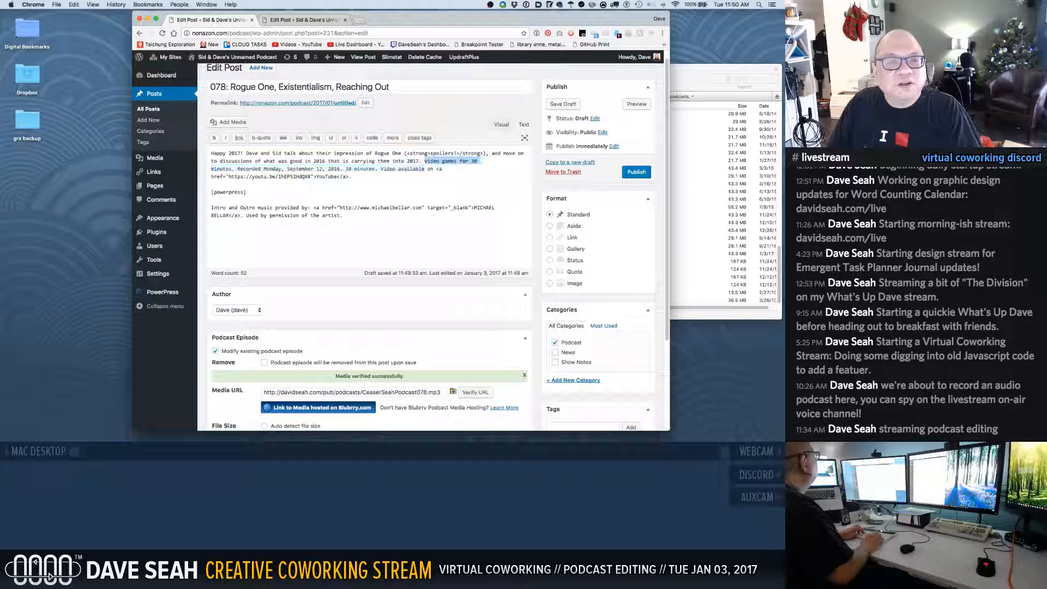
{"action": "key", "text": "shift+Right"}
{"action": "key", "text": "shift+Right"}
{"action": "key", "text": "shift+Right"}
{"action": "key", "text": "shift+Right"}
{"action": "key", "text": "shift+Right"}
{"action": "key", "text": "shift+Right"}
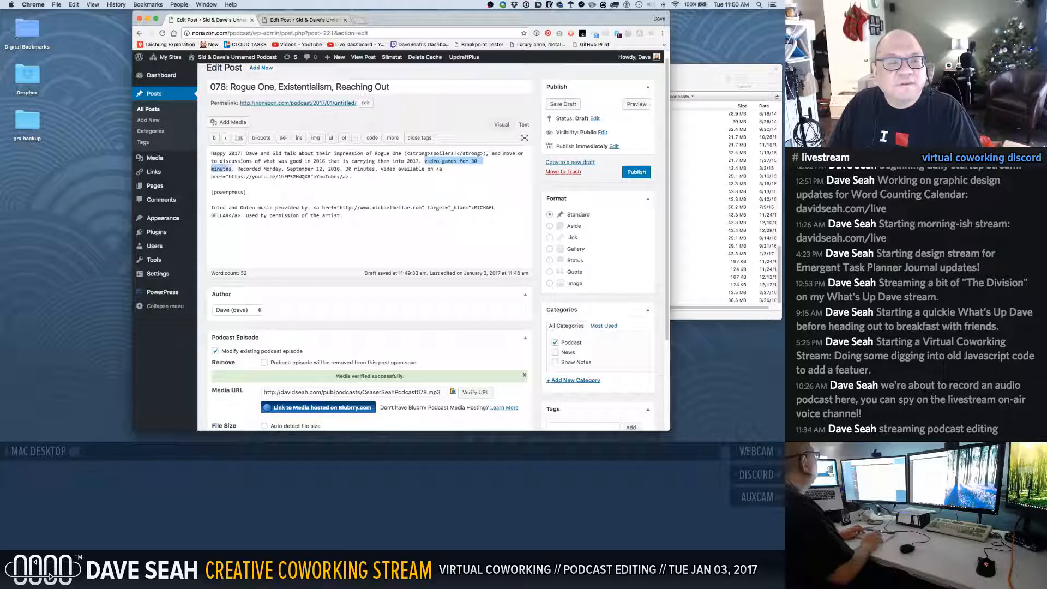
{"action": "key", "text": "BackSpace"}
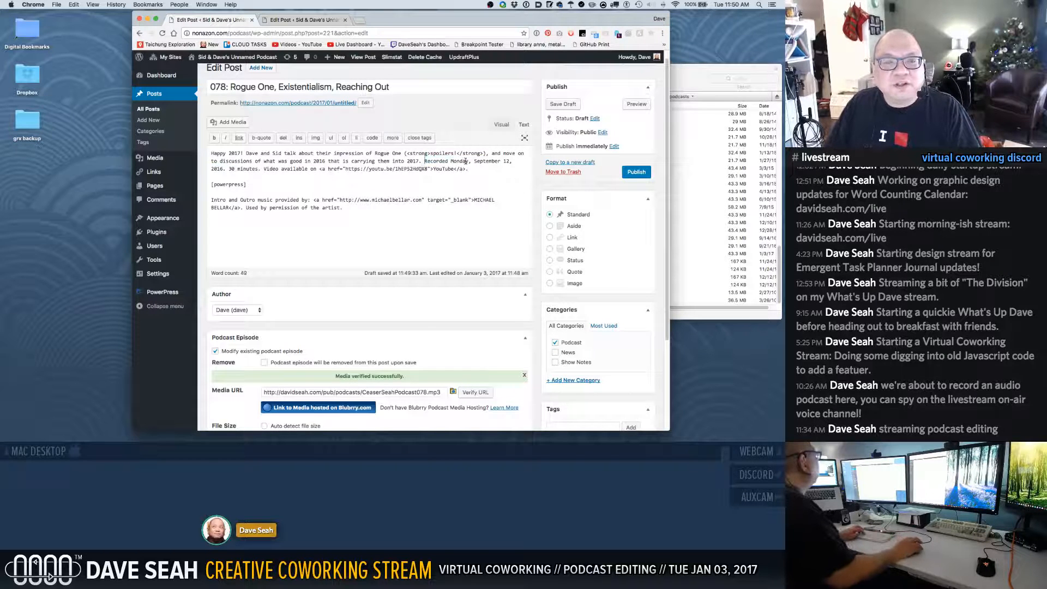
Change the recording date in the draft's first paragraph to "Tuesday, January 3, 2017".
{"action": "double_click", "coordinate": [452, 161]}
{"action": "key", "text": "BackSpace"}
{"action": "type", "text": "Tuesday,"}
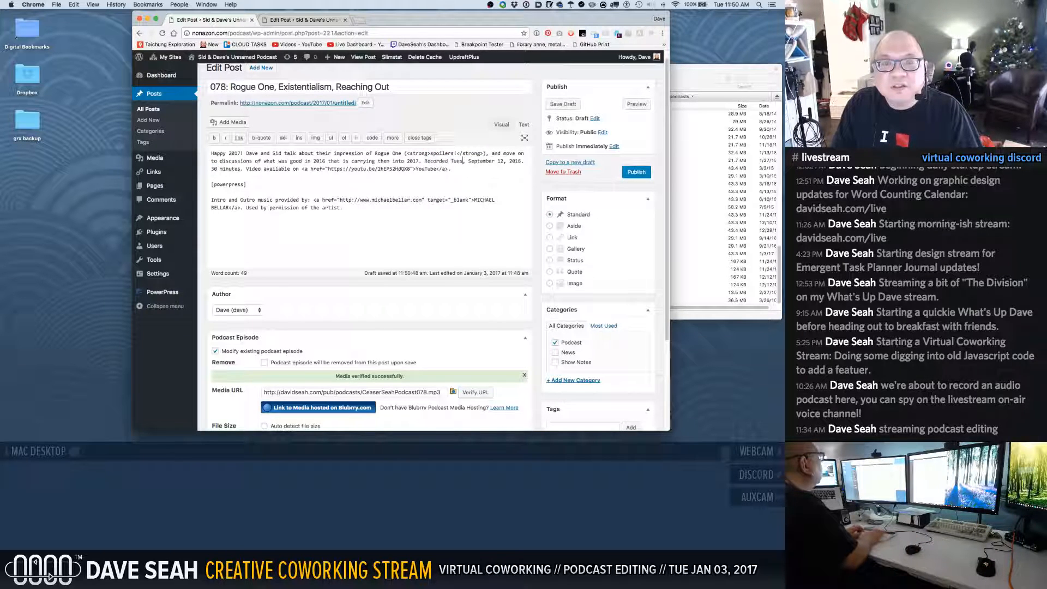
{"action": "left_click_drag", "start_coordinate": [478, 161], "coordinate": [515, 161]}
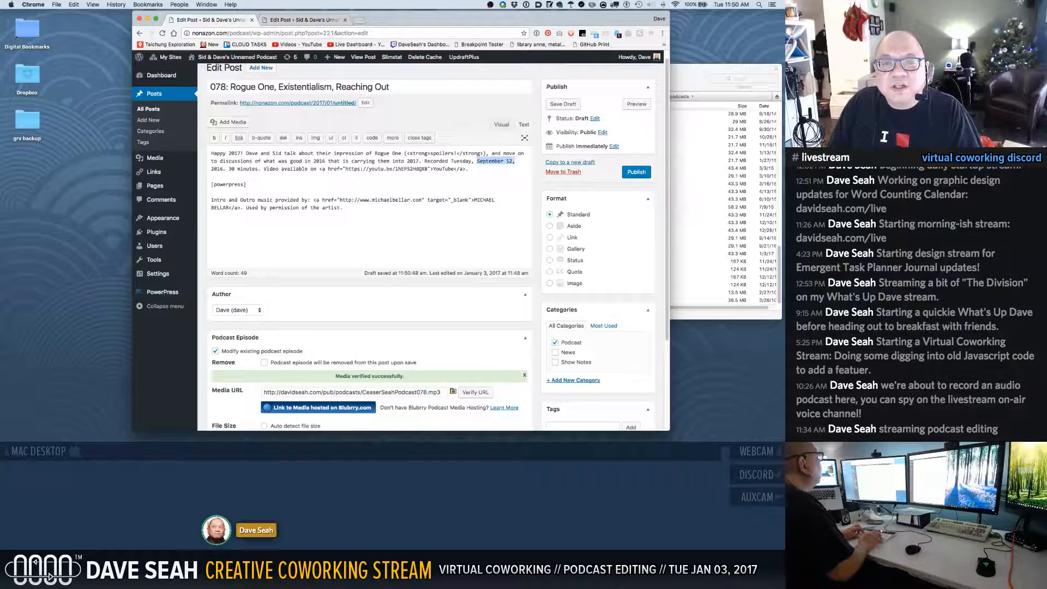
{"action": "key", "text": "BackSpace"}
{"action": "type", "text": "Ha"}
{"action": "key", "text": "BackSpace"}
{"action": "key", "text": "BackSpace"}
{"action": "key", "text": "BackSpace"}
{"action": "type", "text": "M,"}
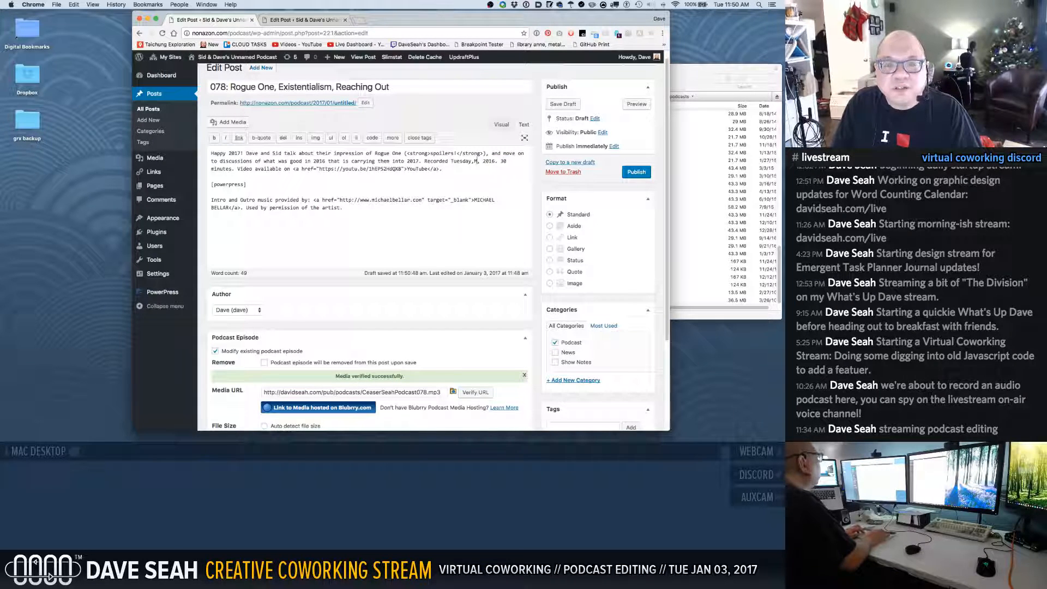
{"action": "type", "text": "anuary 3"}
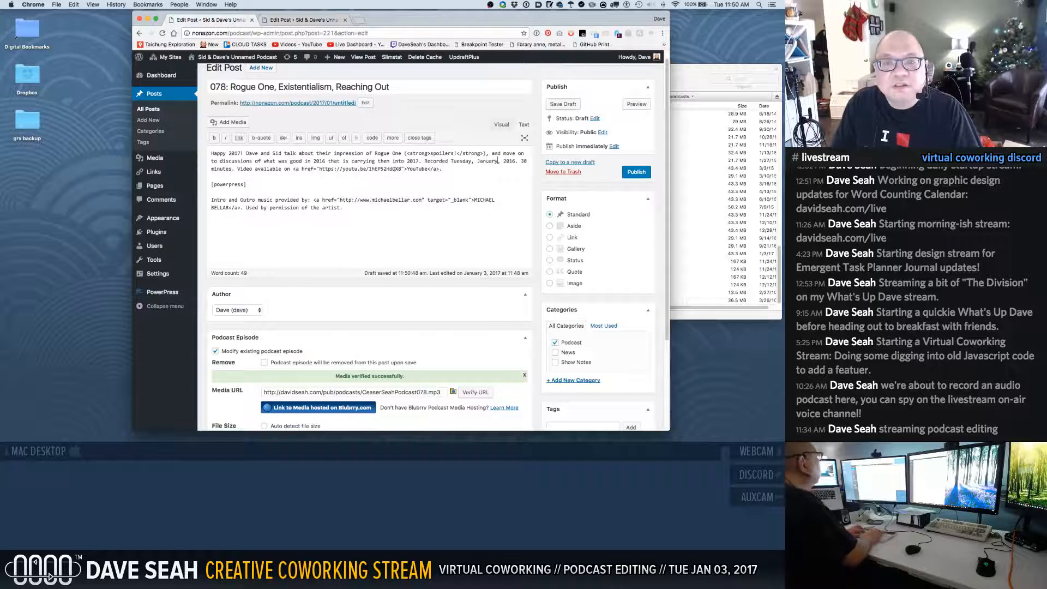
{"action": "left_click", "coordinate": [522, 161]}
{"action": "key", "text": "BackSpace"}
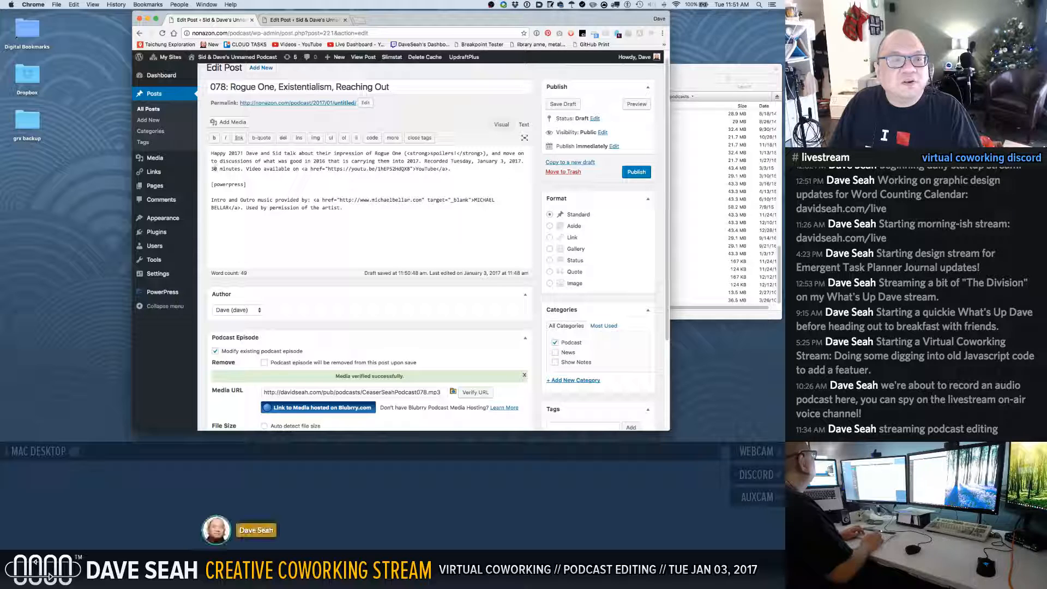
Set the episode length in the description to 45 minutes and delete the sentence linking to the YouTube video.
{"action": "double_click", "coordinate": [213, 168]}
{"action": "type", "text": "45"}
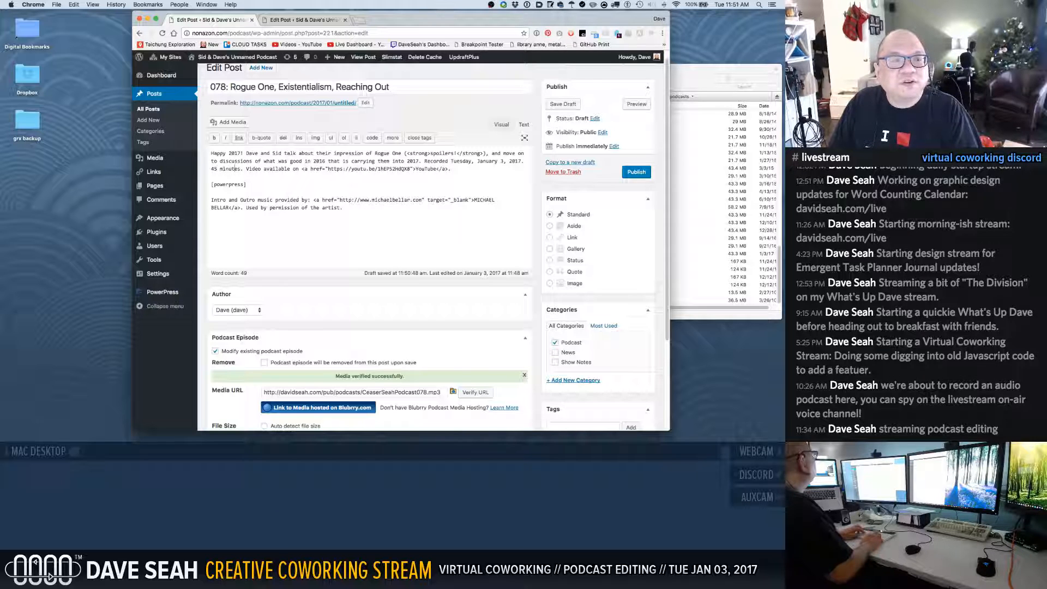
{"action": "left_click", "coordinate": [245, 168]}
{"action": "key", "text": "super+shift+Right"}
{"action": "key", "text": "BackSpace"}
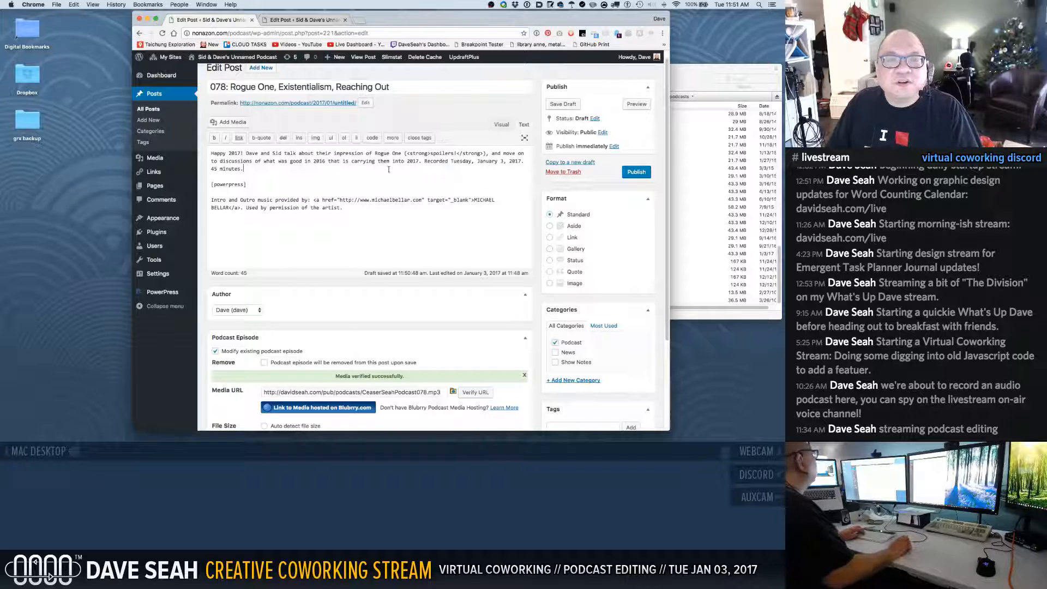
Try adding a "LINKS" heading with a bulleted list between the [powerpress] shortcode and the music credit, using the visual editor for the list.
{"action": "left_click", "coordinate": [409, 191]}
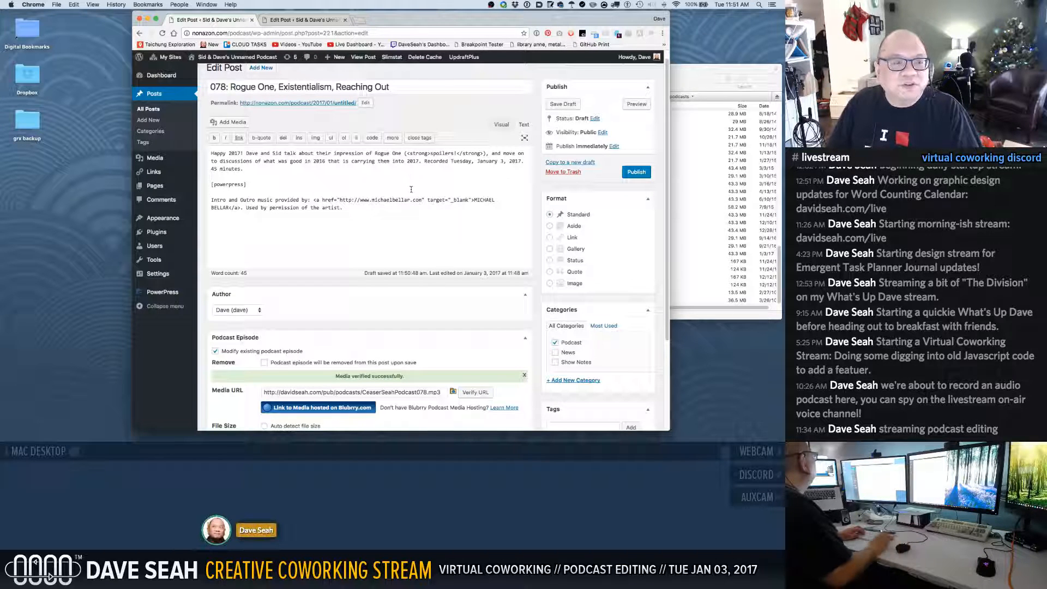
{"action": "key", "text": "Return"}
{"action": "key", "text": "Return"}
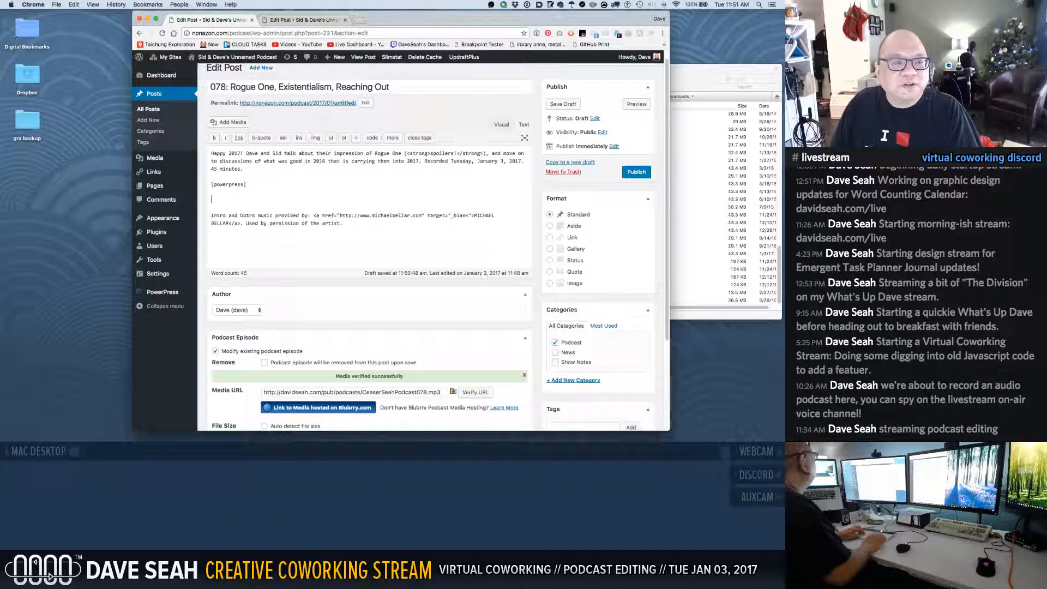
{"action": "type", "text": "LiNKES"}
{"action": "key", "text": "Return"}
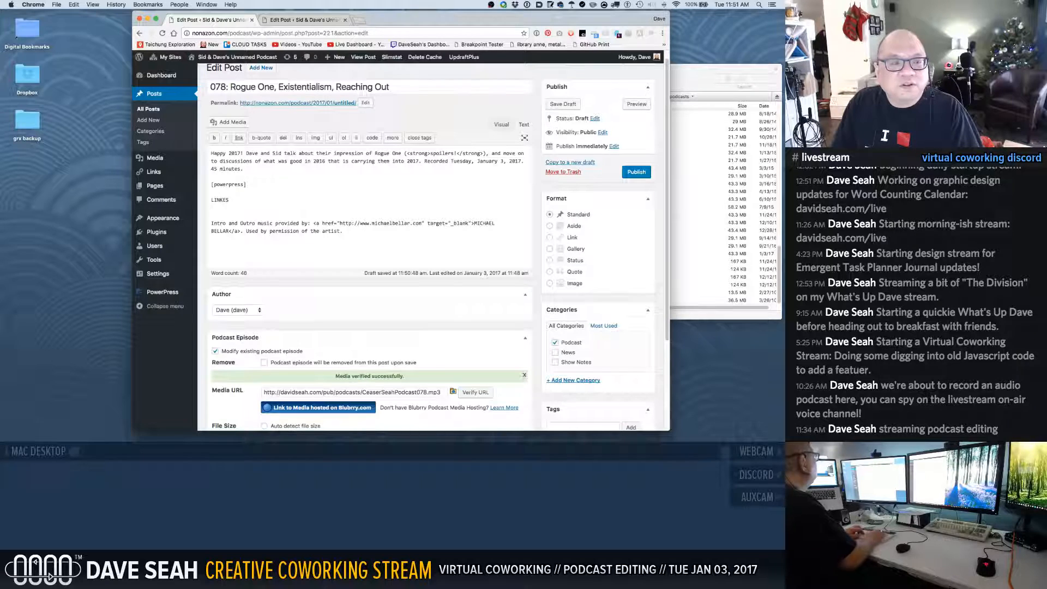
{"action": "key", "text": "BackSpace"}
{"action": "key", "text": "BackSpace"}
{"action": "key", "text": "Return"}
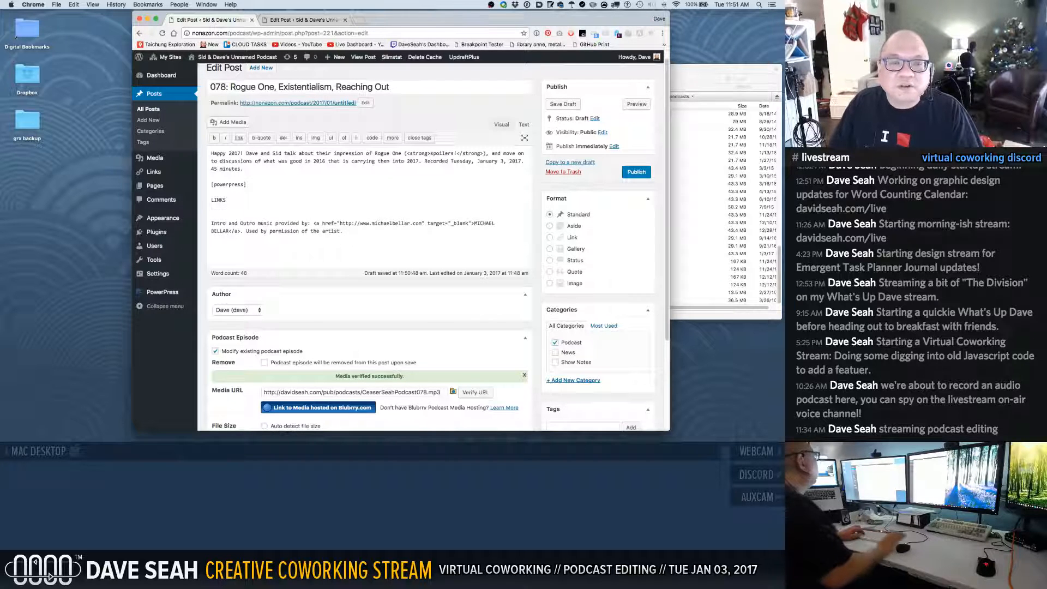
{"action": "left_click", "coordinate": [503, 127]}
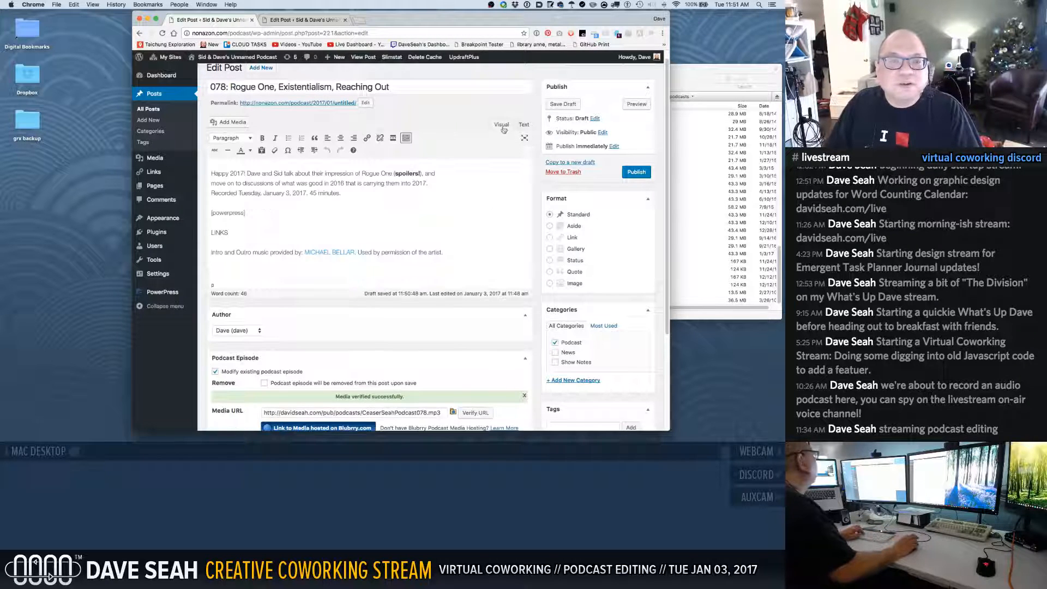
{"action": "left_click", "coordinate": [247, 233]}
{"action": "key", "text": "Return"}
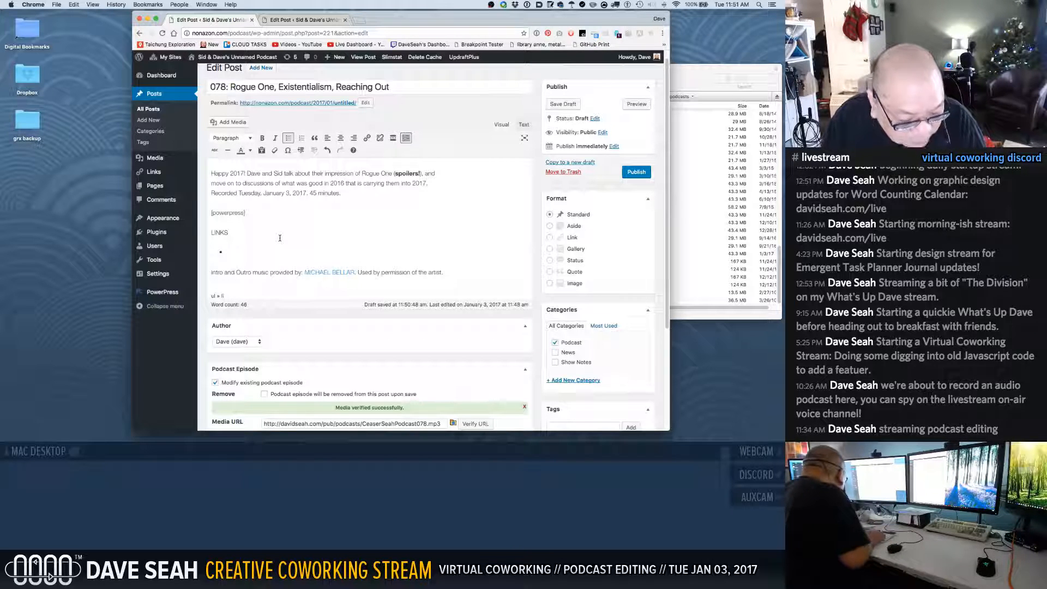
Remove the empty bullet and the "LINKS" heading above the music credit.
{"action": "key", "text": "BackSpace"}
{"action": "key", "text": "BackSpace"}
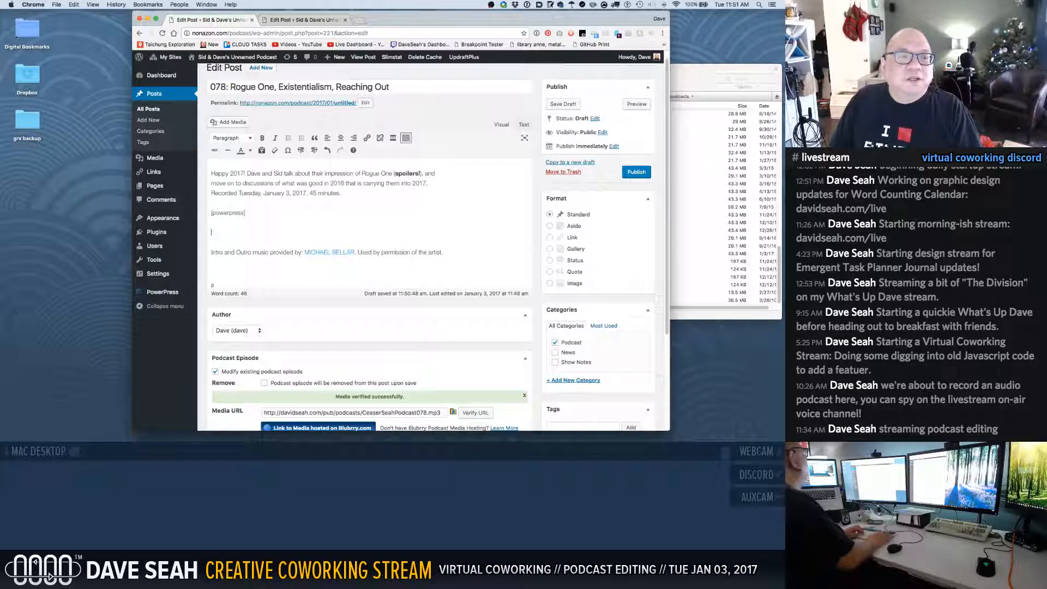
{"action": "key", "text": "BackSpace"}
{"action": "key", "text": "BackSpace"}
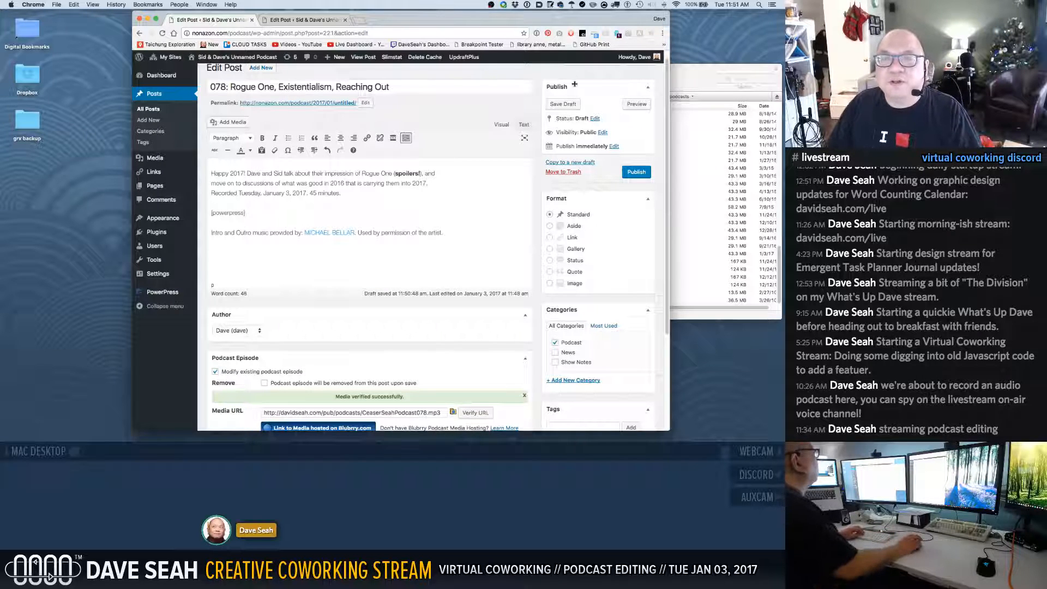
Publish the episode 078 post and review its public page.
{"action": "left_click", "coordinate": [633, 172]}
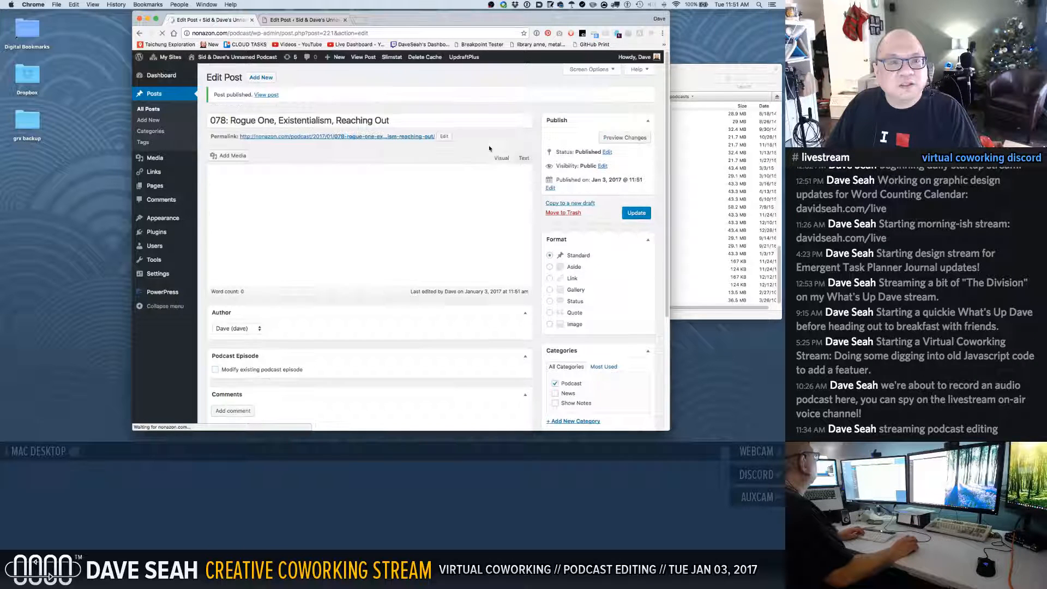
{"action": "left_click", "coordinate": [267, 95]}
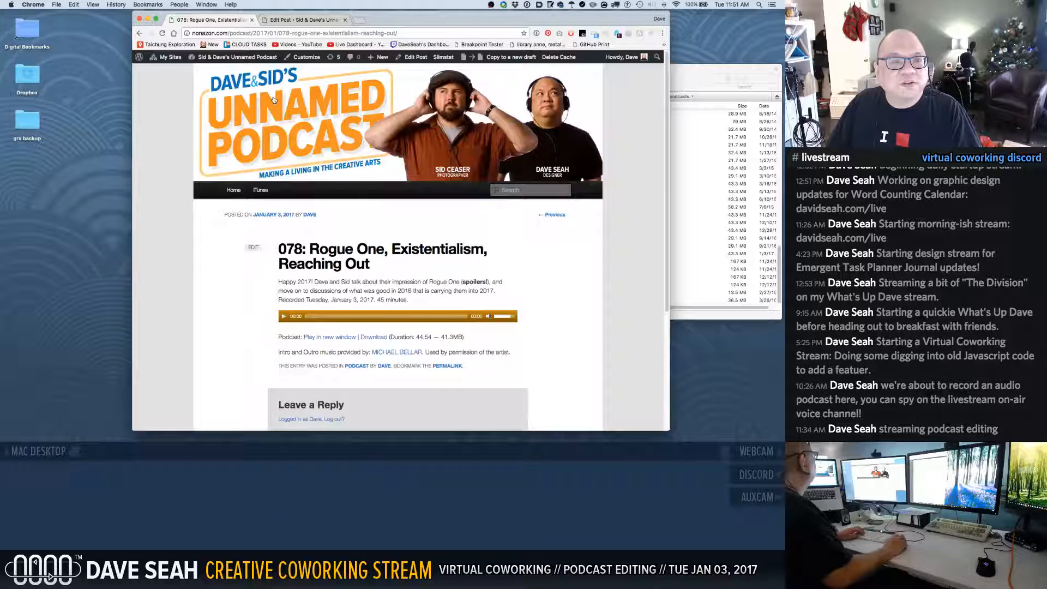
{"action": "key", "text": "super+l"}
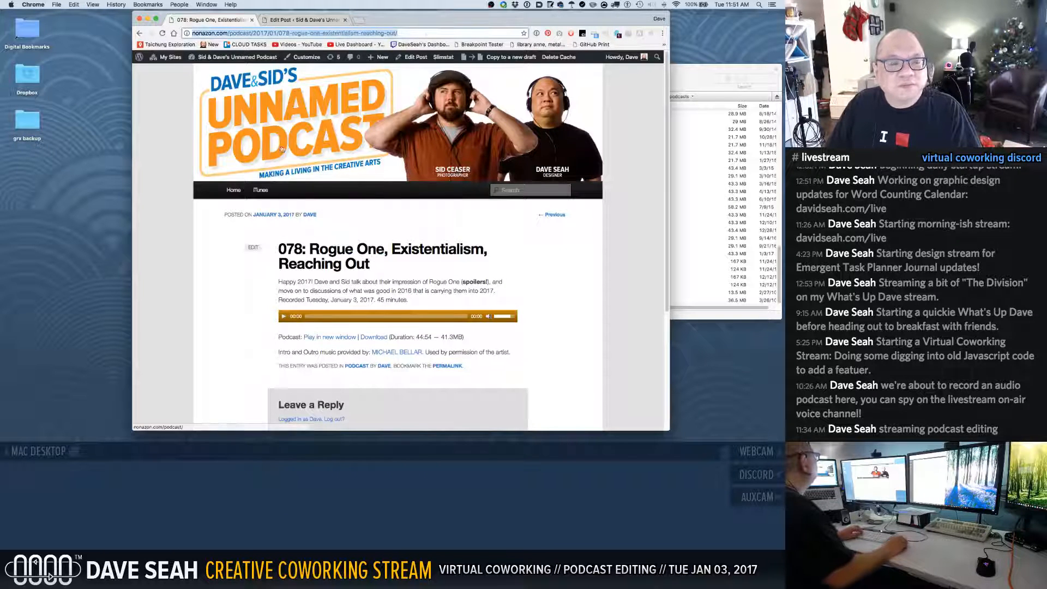
{"action": "scroll", "coordinate": [282, 148], "scroll_direction": "down", "scroll_amount": 4}
{"action": "scroll", "coordinate": [273, 154], "scroll_direction": "up", "scroll_amount": 3}
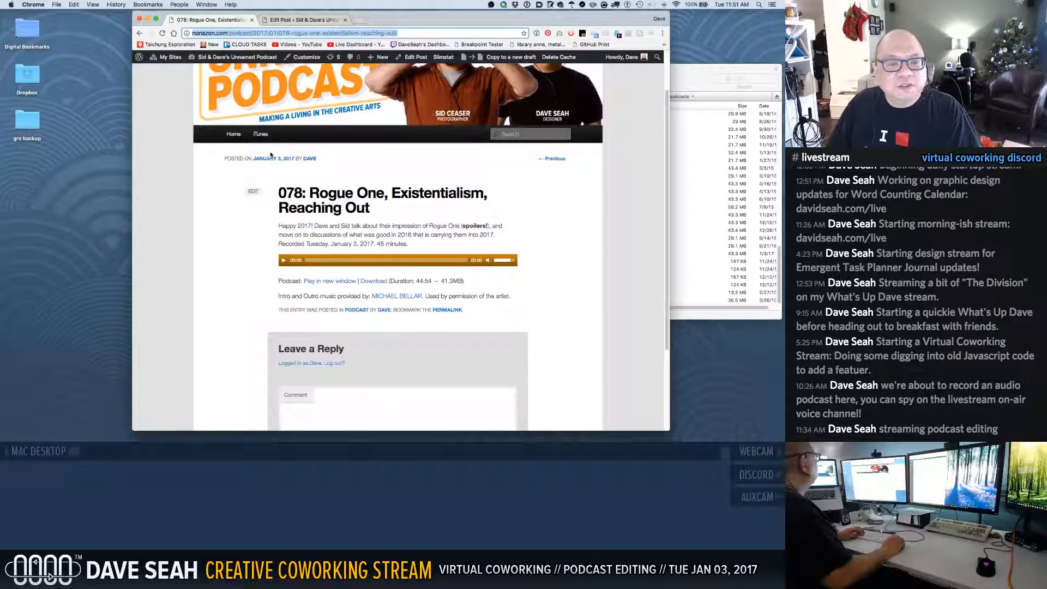
Test the published episode's audio player by playing it, skipping ahead to about 13 minutes, and pausing.
{"action": "left_click", "coordinate": [284, 260]}
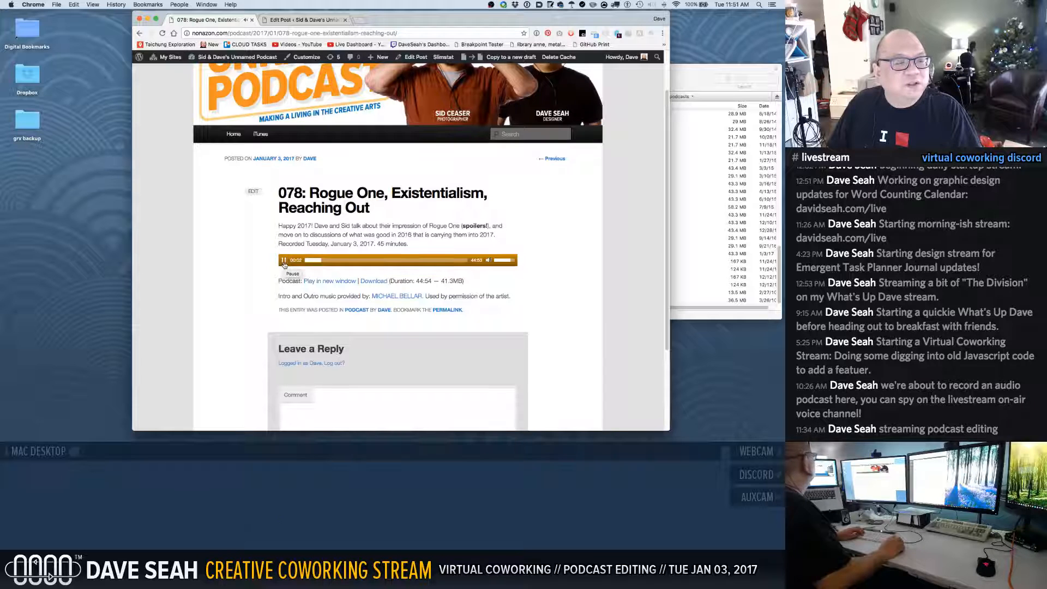
{"action": "left_click", "coordinate": [284, 261]}
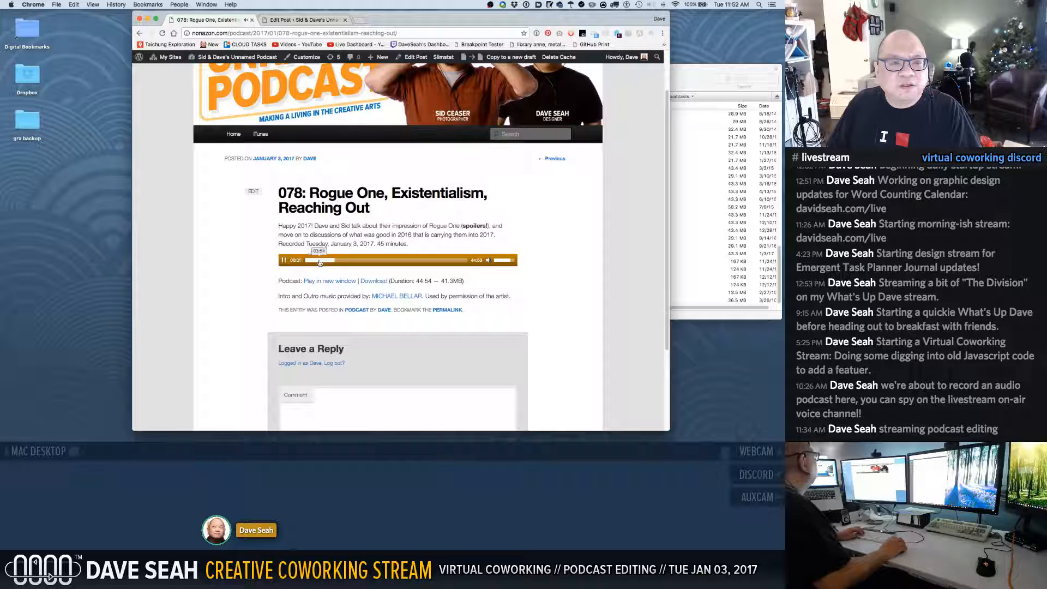
{"action": "left_click", "coordinate": [354, 260]}
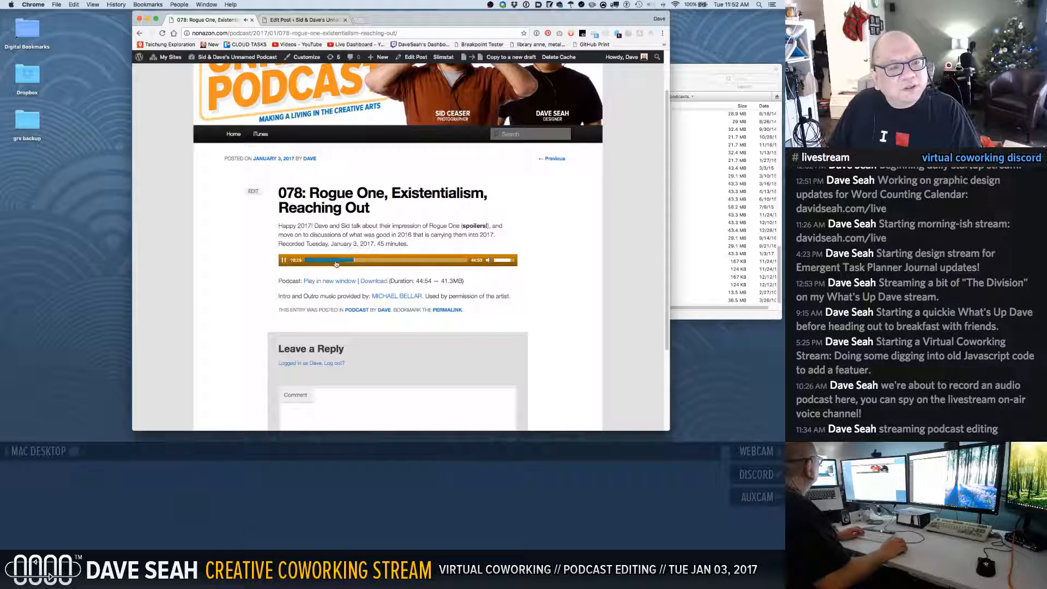
{"action": "left_click", "coordinate": [284, 261]}
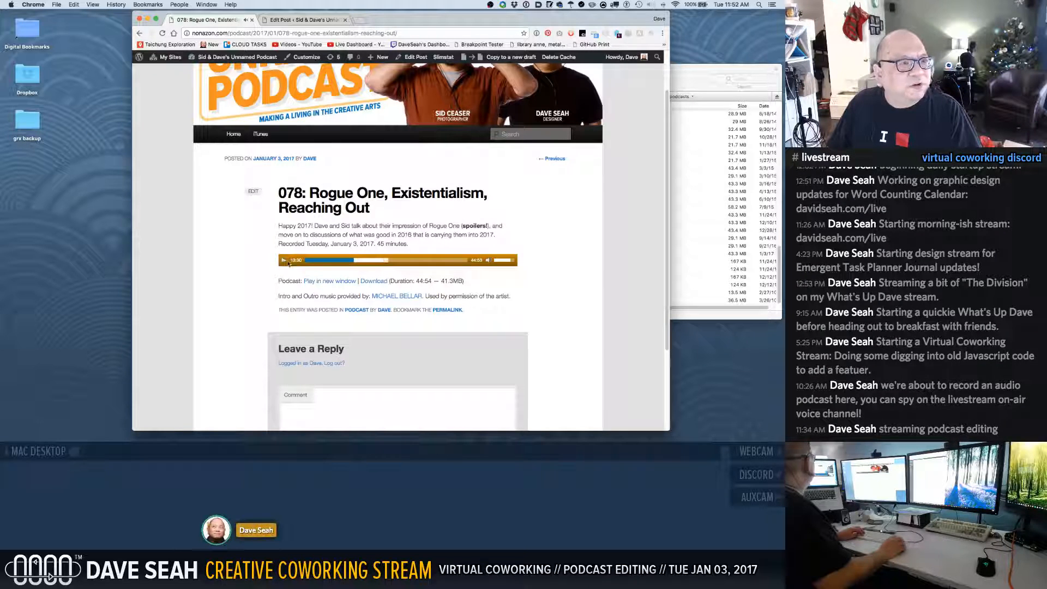
Switch the Mac's sound output to the Logitech Adapter and replay the published episode from the beginning.
{"action": "left_click", "coordinate": [650, 4]}
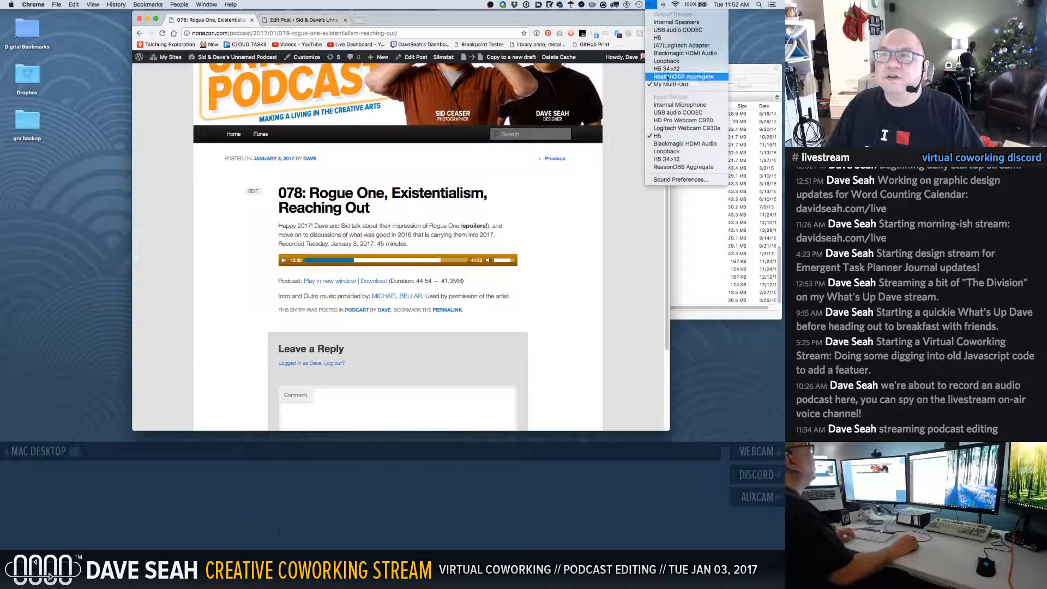
{"action": "left_click", "coordinate": [672, 45]}
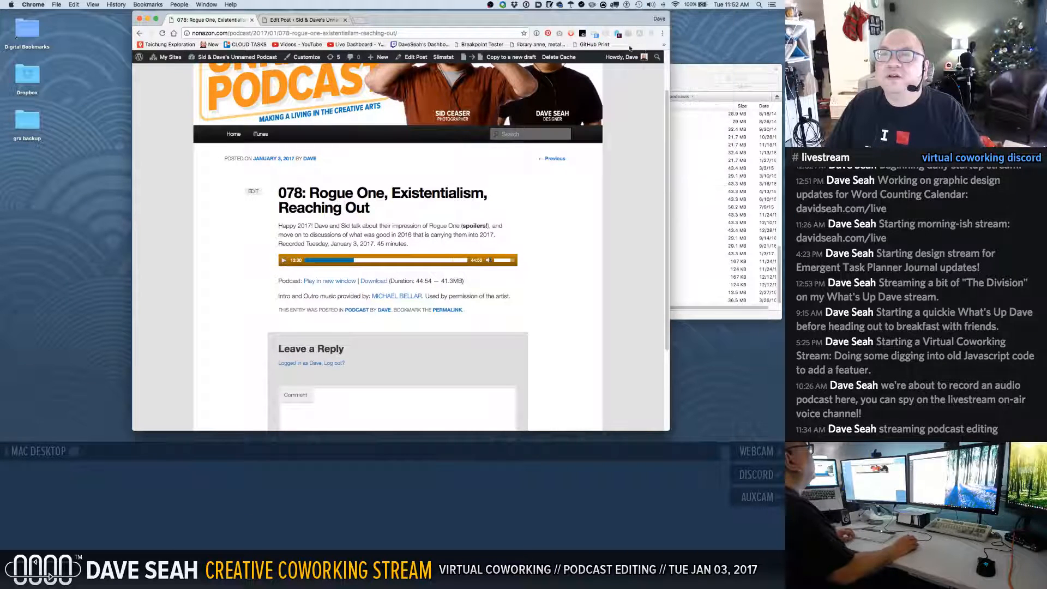
{"action": "left_click", "coordinate": [285, 261]}
{"action": "left_click", "coordinate": [310, 261]}
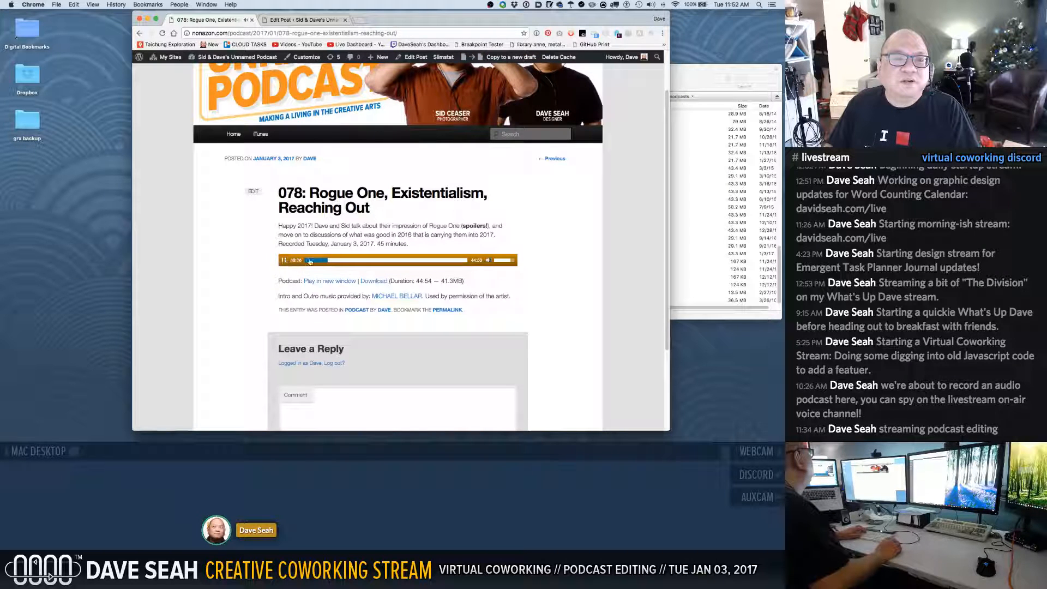
{"action": "left_click", "coordinate": [309, 261]}
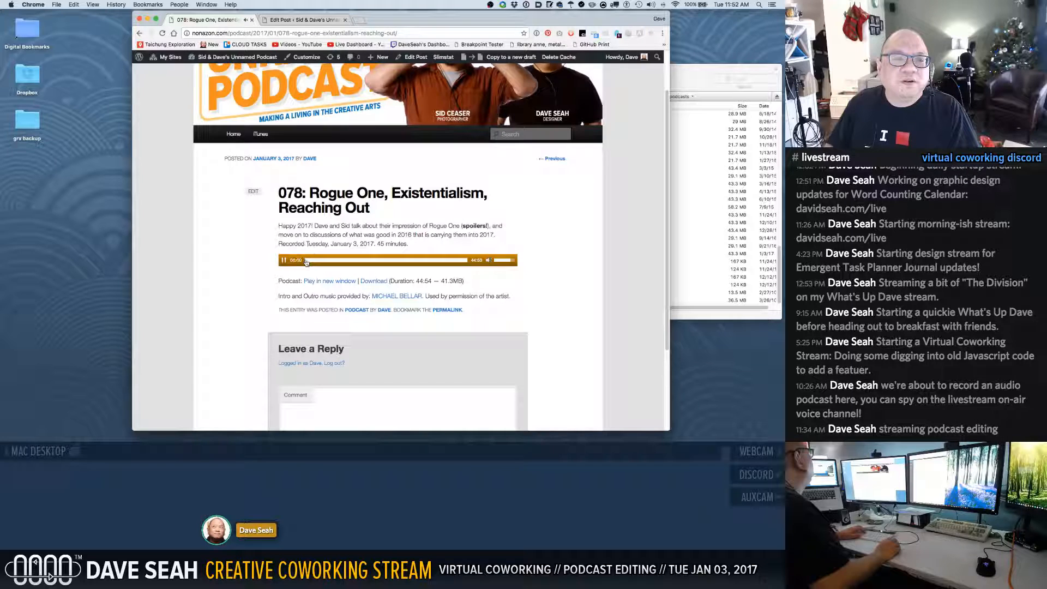
{"action": "scroll", "coordinate": [258, 248], "scroll_direction": "down", "scroll_amount": 2}
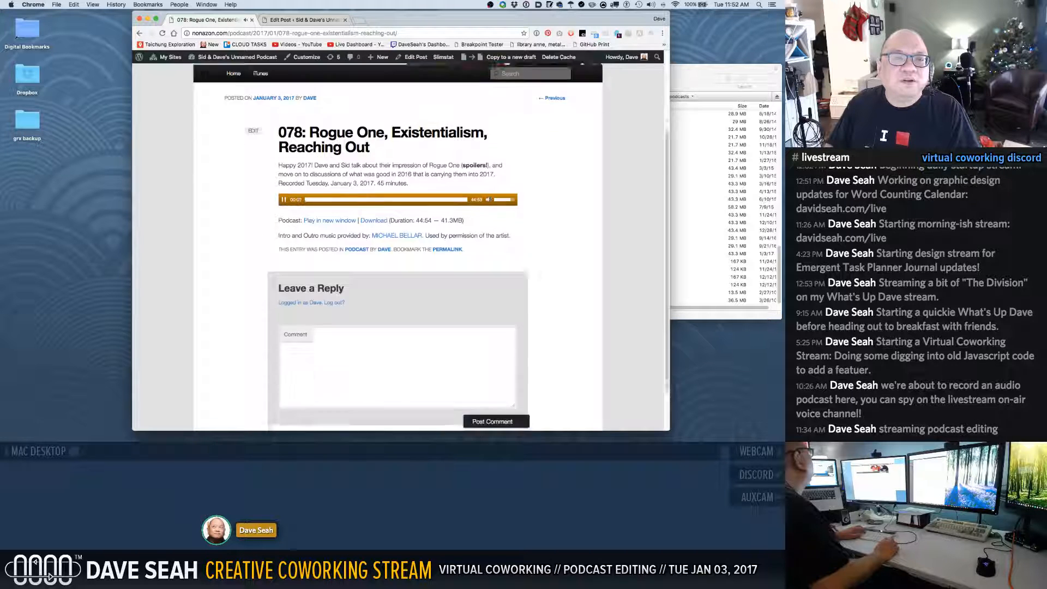
{"action": "scroll", "coordinate": [567, 162], "scroll_direction": "up", "scroll_amount": 4}
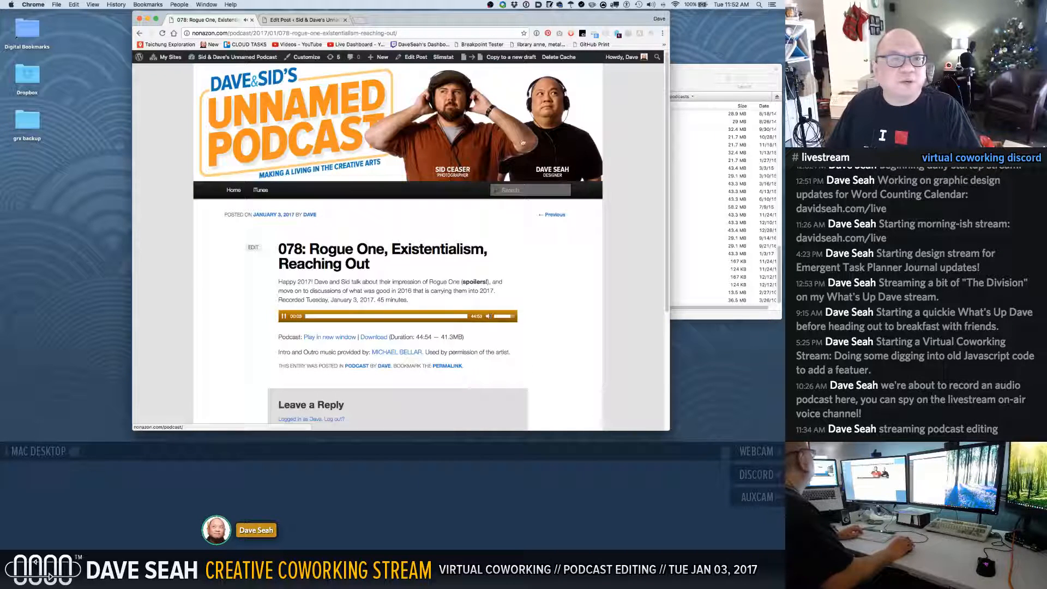
Close the leftover episode 077 editing page and select the full web address of the published episode 078 page.
{"action": "left_click", "coordinate": [284, 22]}
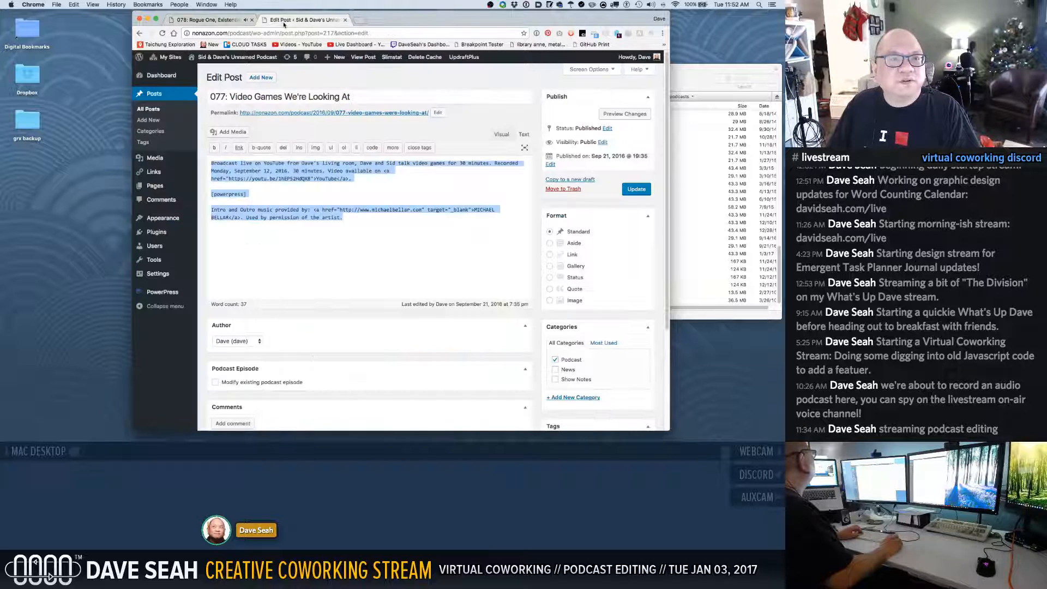
{"action": "left_click", "coordinate": [346, 21]}
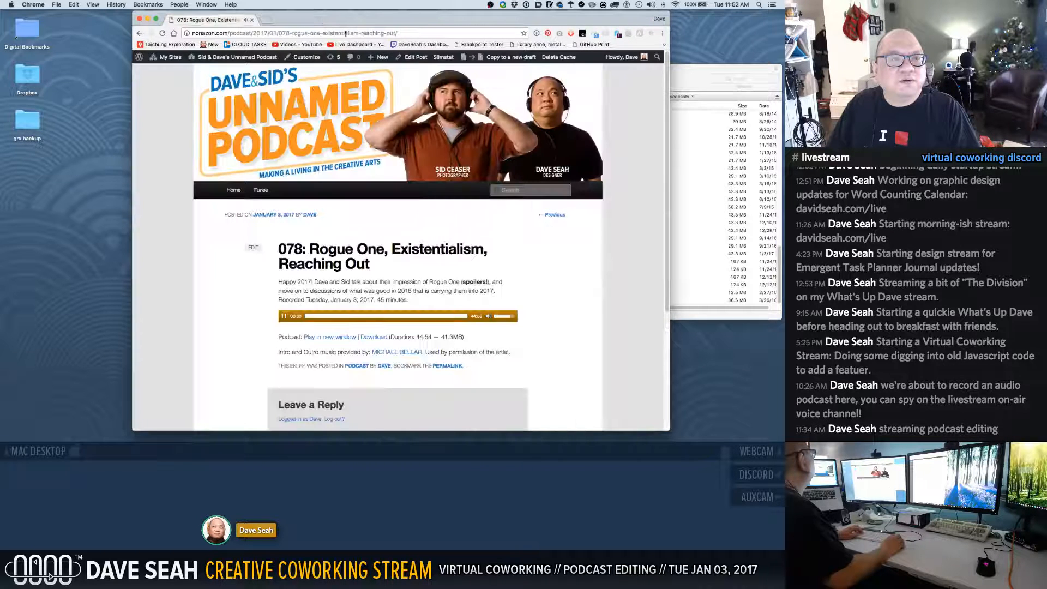
{"action": "left_click", "coordinate": [405, 35]}
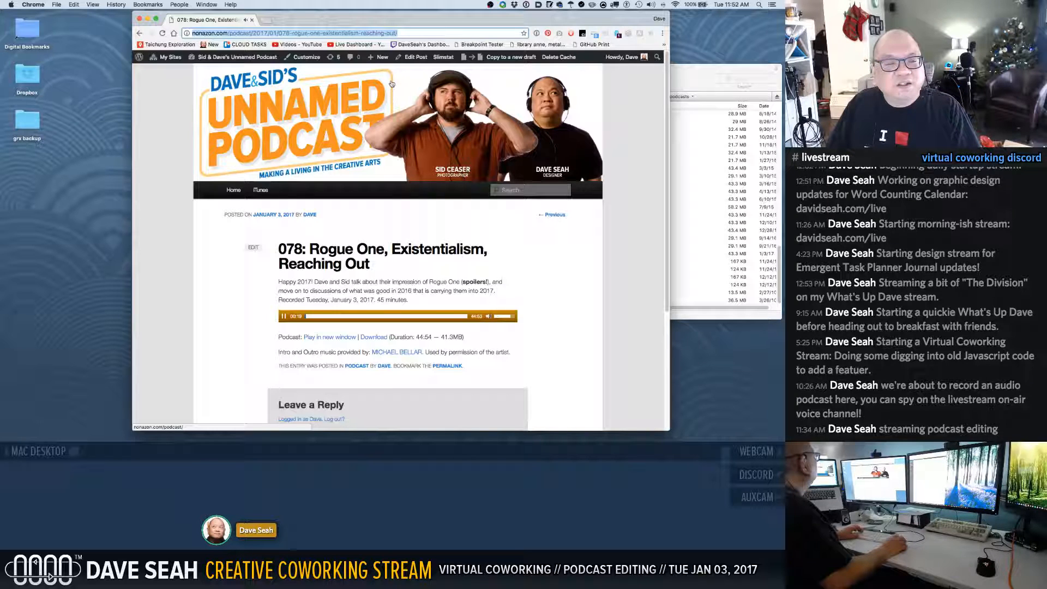
Close the episode 078 page, the Transmit file transfer window and the Finder window showing the podcasts folder.
{"action": "key", "text": "super+w"}
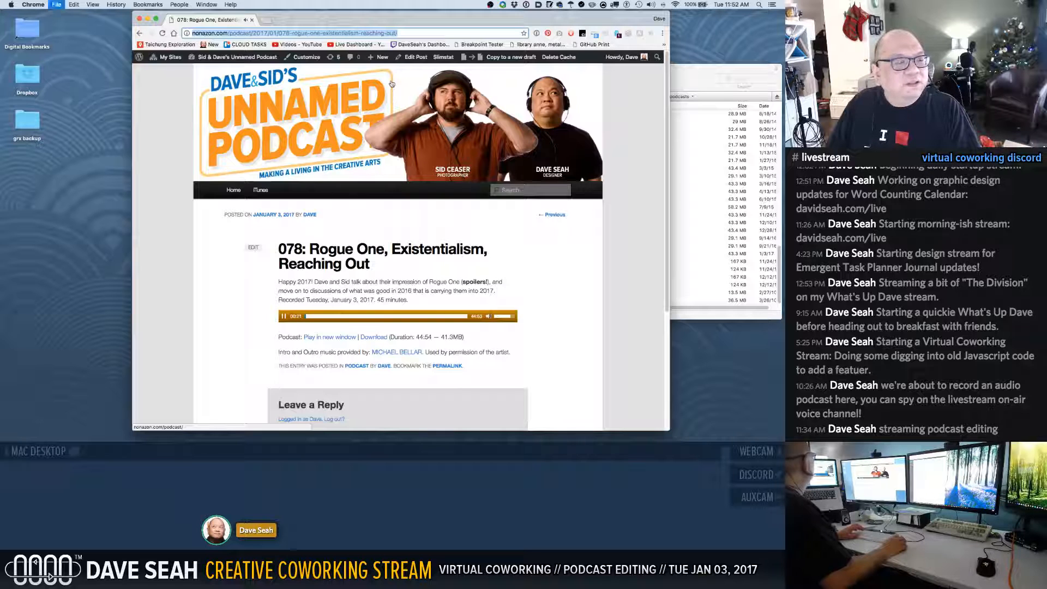
{"action": "left_click", "coordinate": [409, 74]}
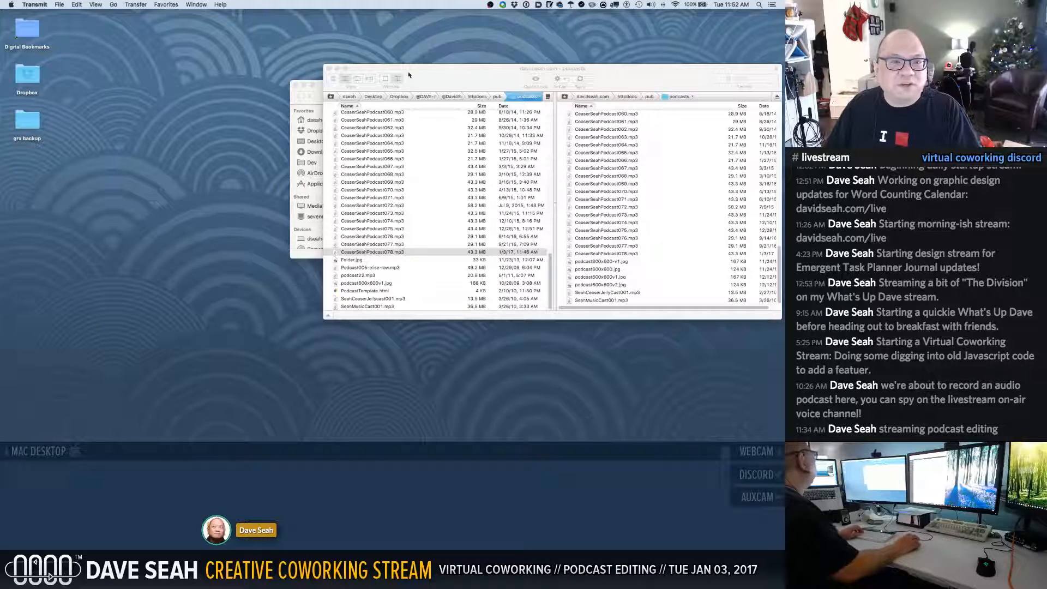
{"action": "key", "text": "super+w"}
{"action": "left_click", "coordinate": [333, 94]}
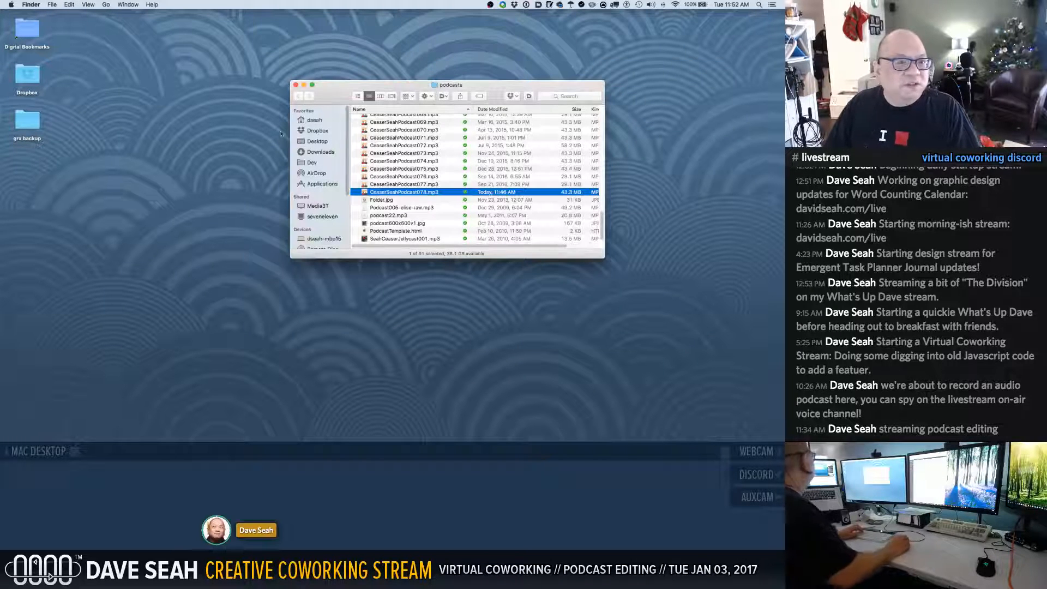
{"action": "key", "text": "super+w"}
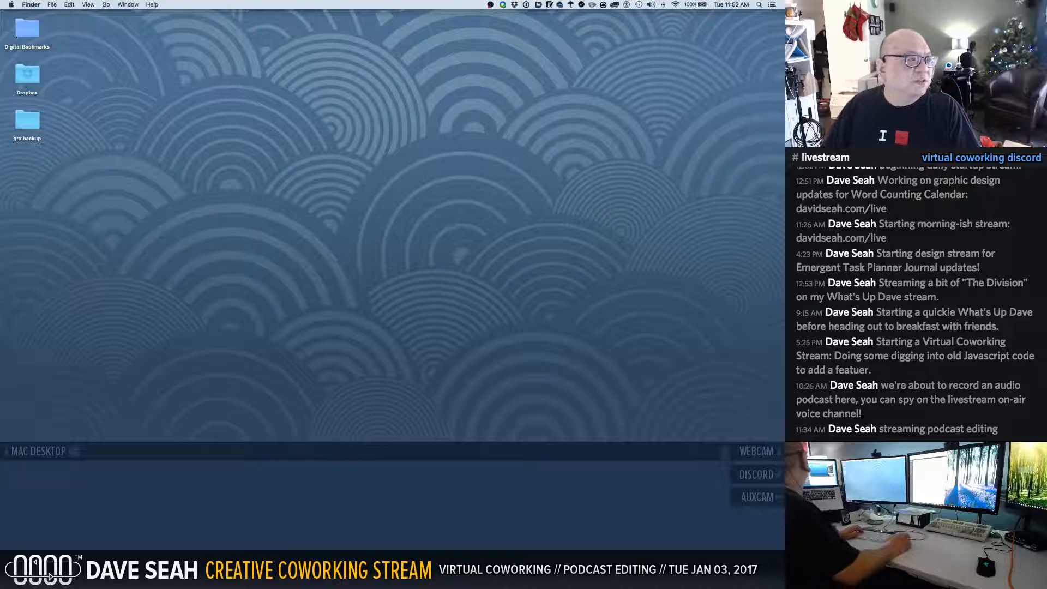